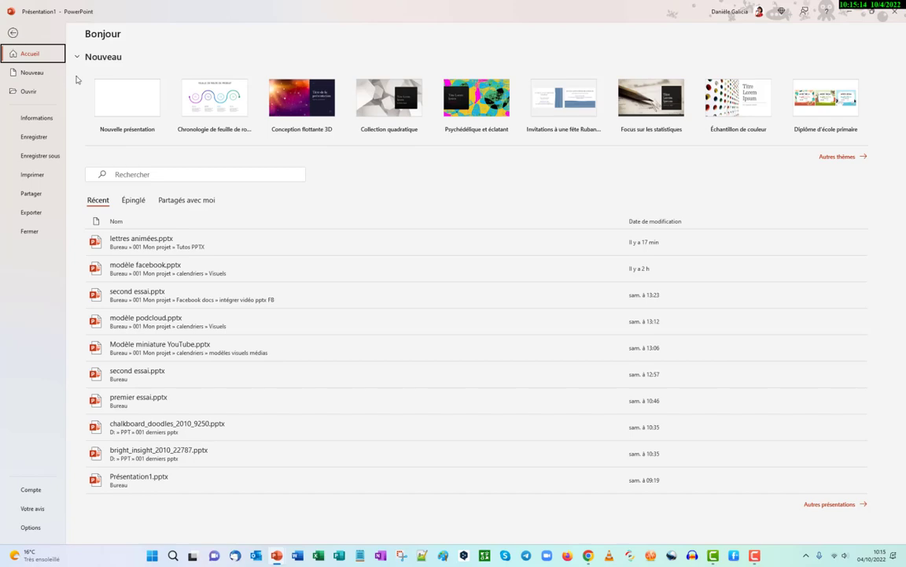
# - Switch the new presentation's first slide to the Vide layout, with no title placeholders
pyautogui.click(14, 33)
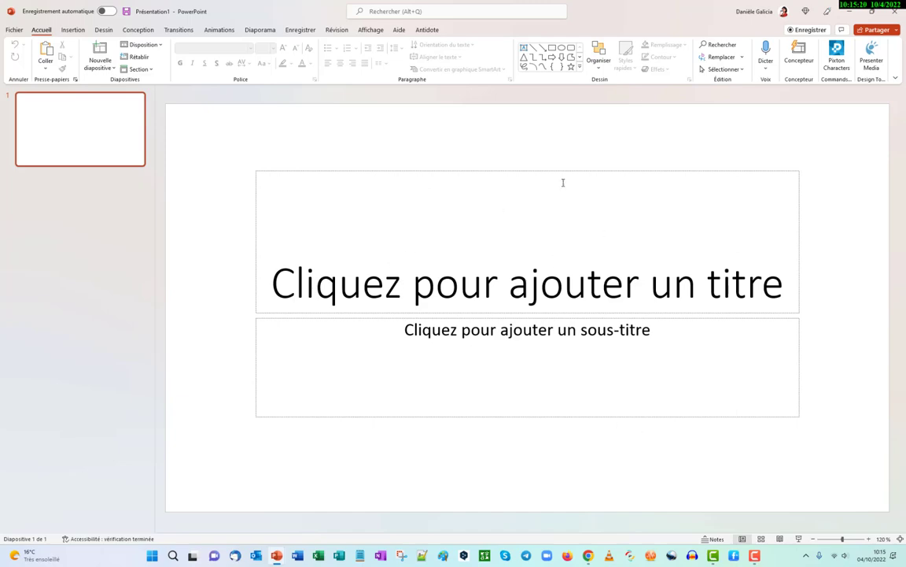
pyautogui.click(160, 47)
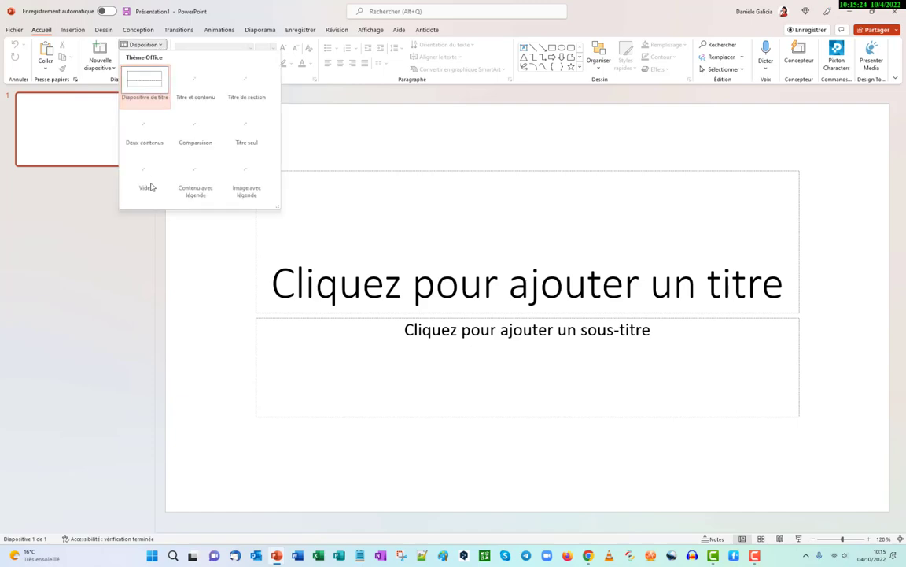
pyautogui.click(139, 180)
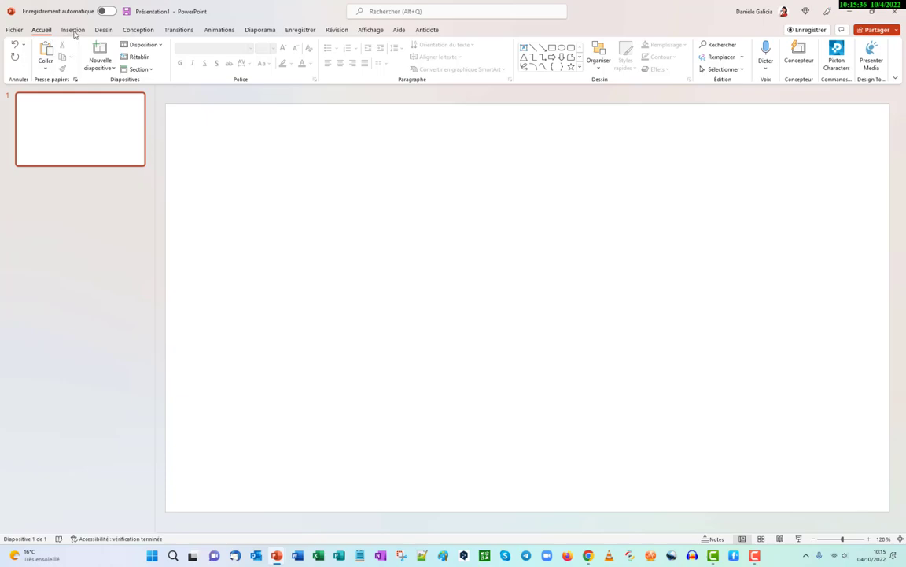
# - Insert a gold WordArt style reading 'Votre texte ici' onto the blank slide
pyautogui.click(74, 31)
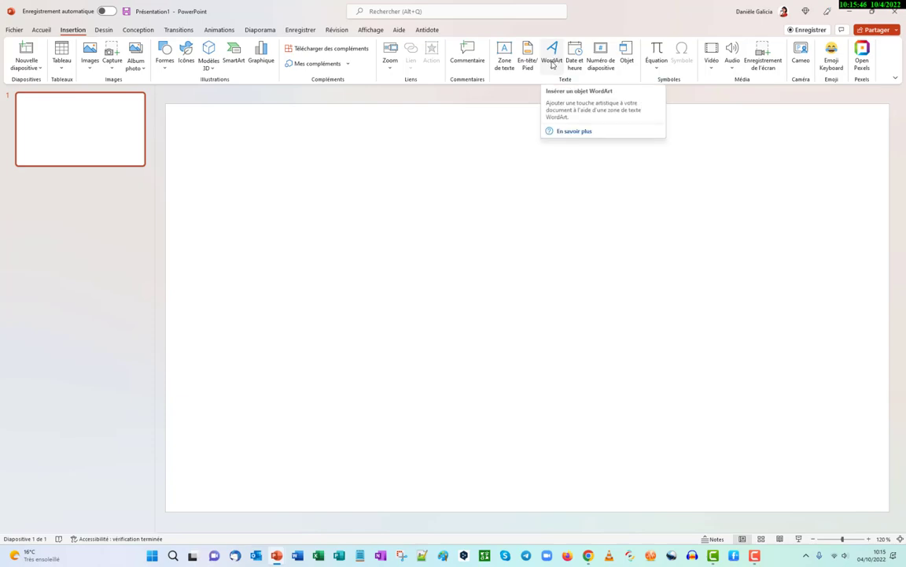
pyautogui.click(553, 65)
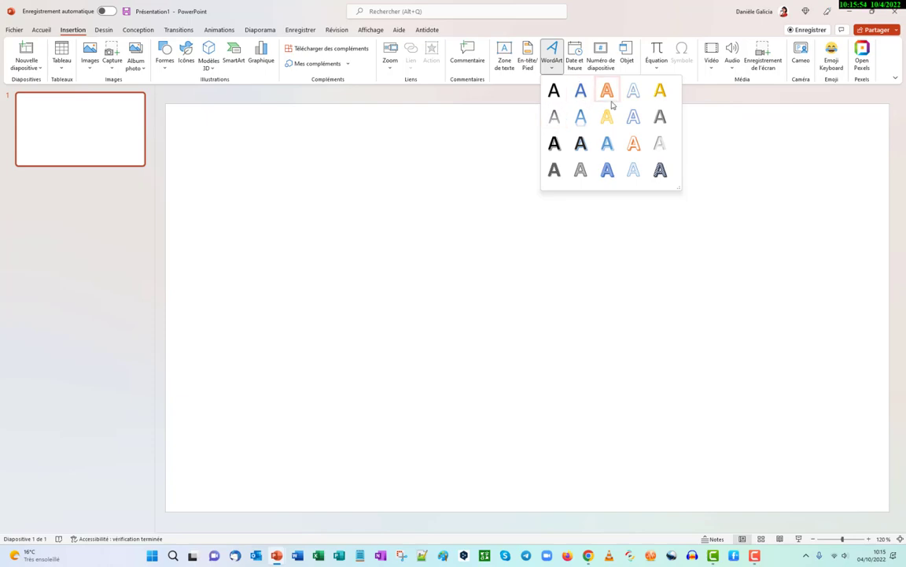
pyautogui.press('Escape')
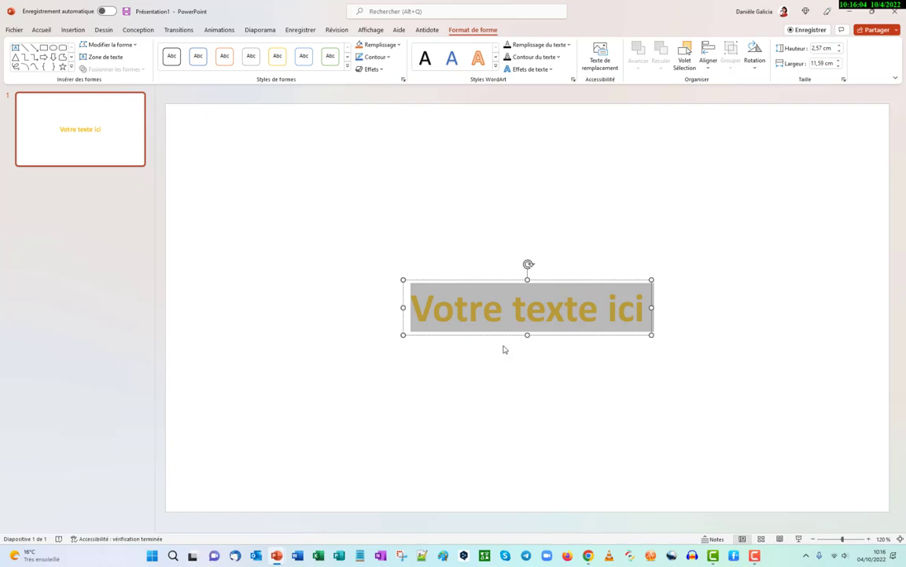
# - Replace the WordArt text with 'Lady vidéo' and convert it to MAJUSCULES
pyautogui.write('Lady vidé')
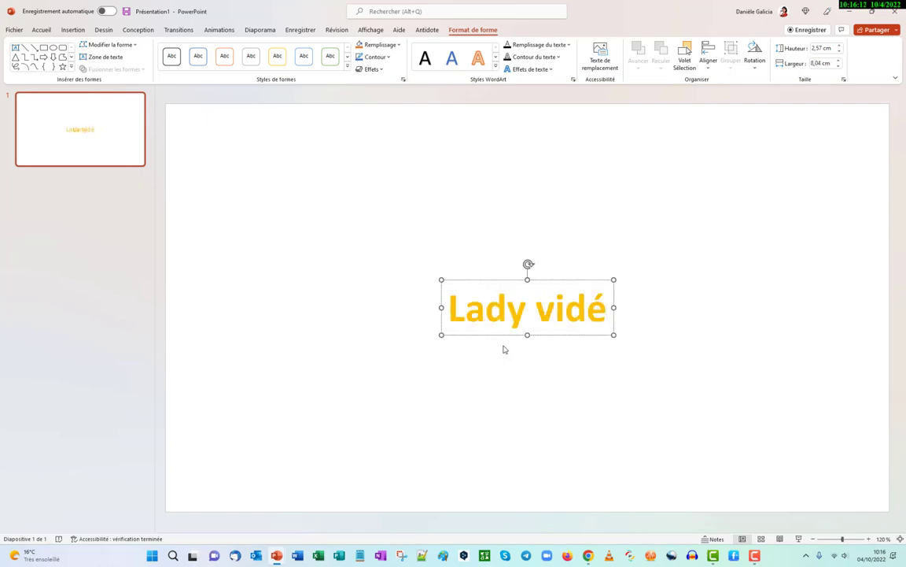
pyautogui.write('o')
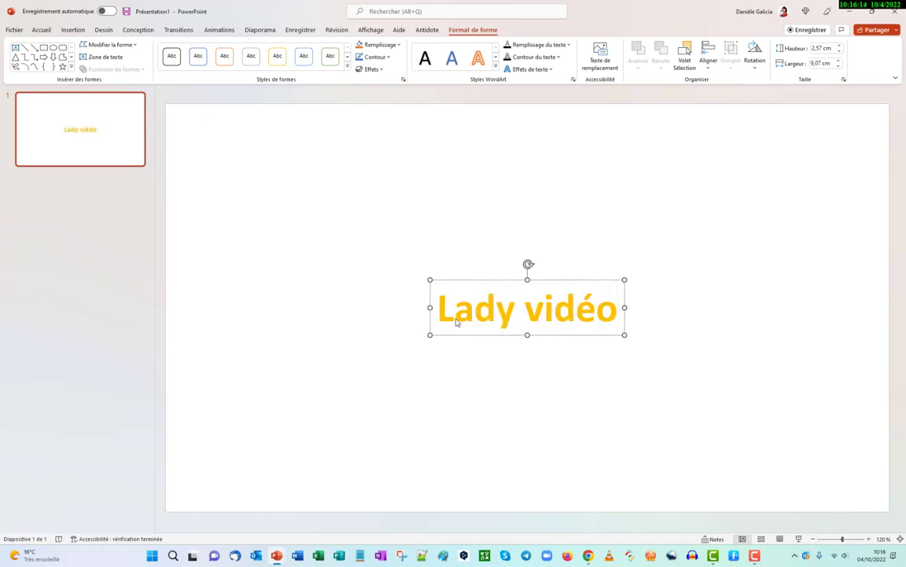
pyautogui.tripleClick(593, 318)
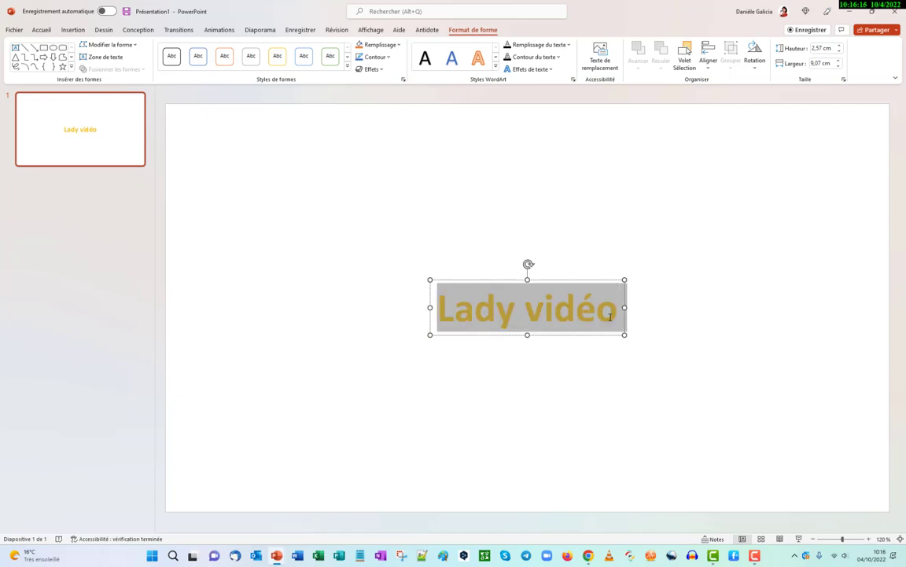
pyautogui.click(41, 30)
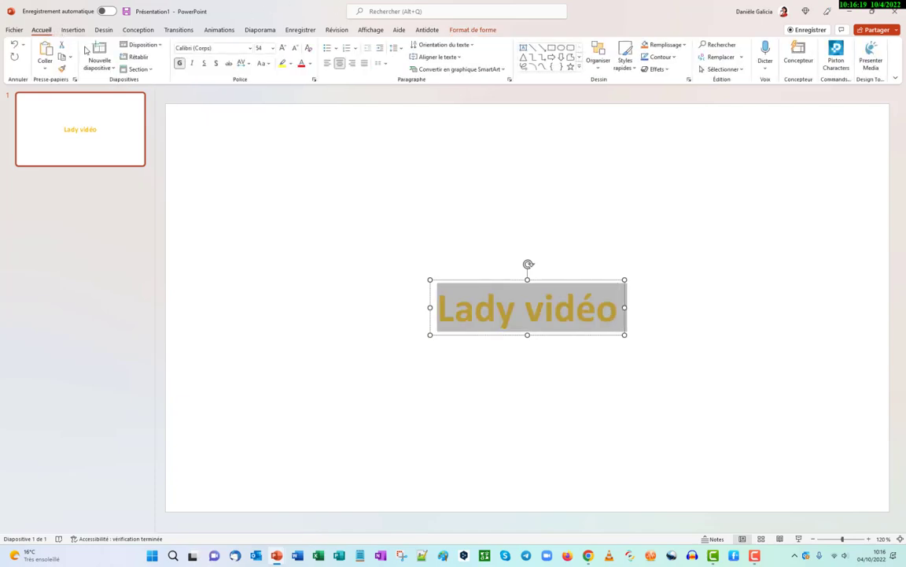
pyautogui.click(268, 64)
pyautogui.click(288, 103)
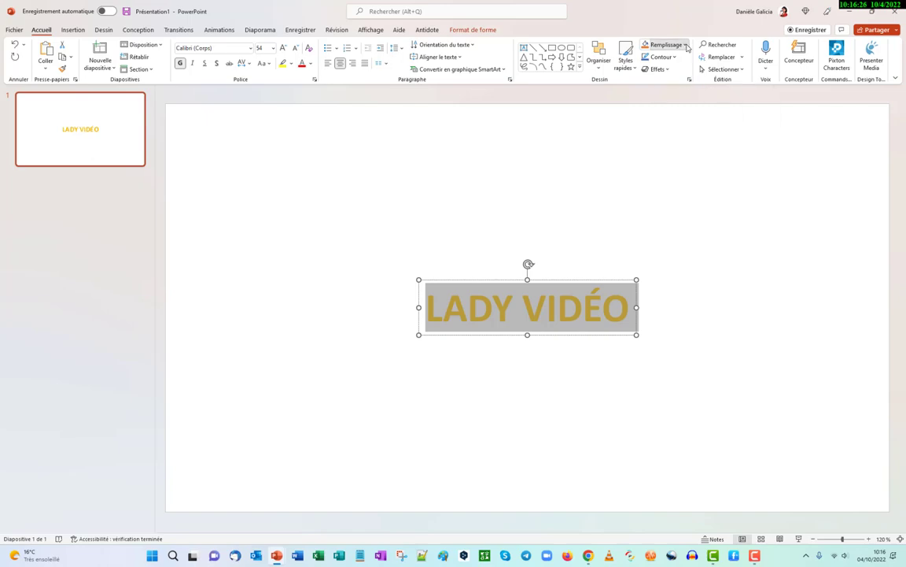
# - Make the text Rouge foncé in the Abadi font with a text shadow
pyautogui.click(311, 65)
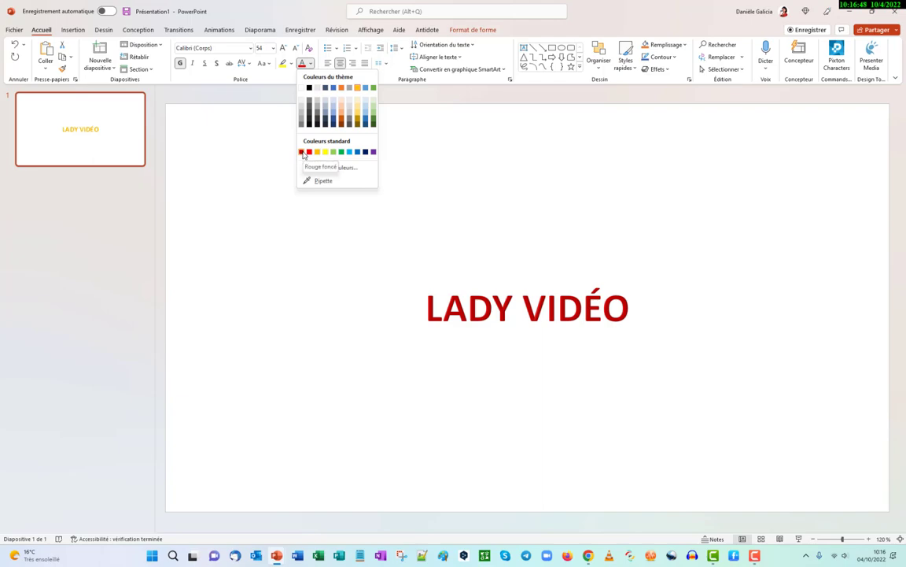
pyautogui.click(303, 152)
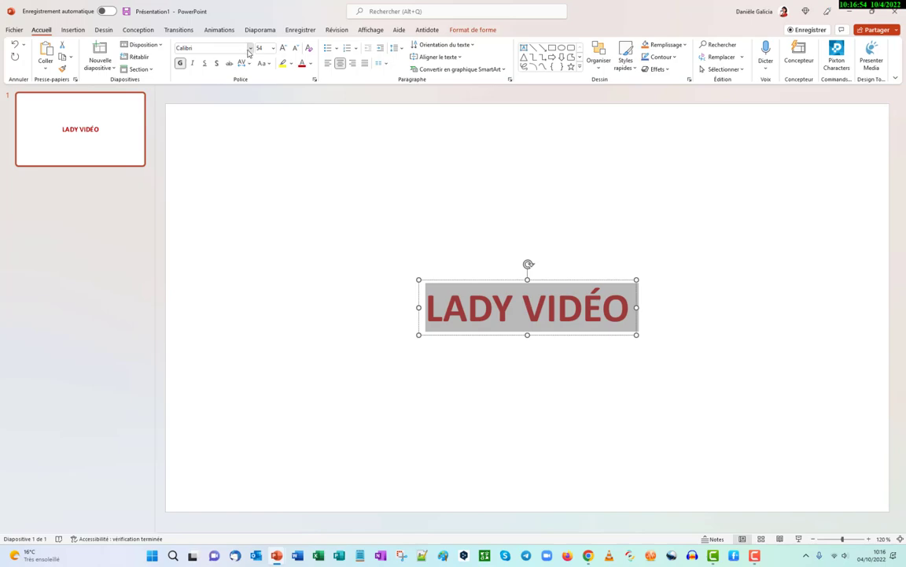
pyautogui.click(249, 48)
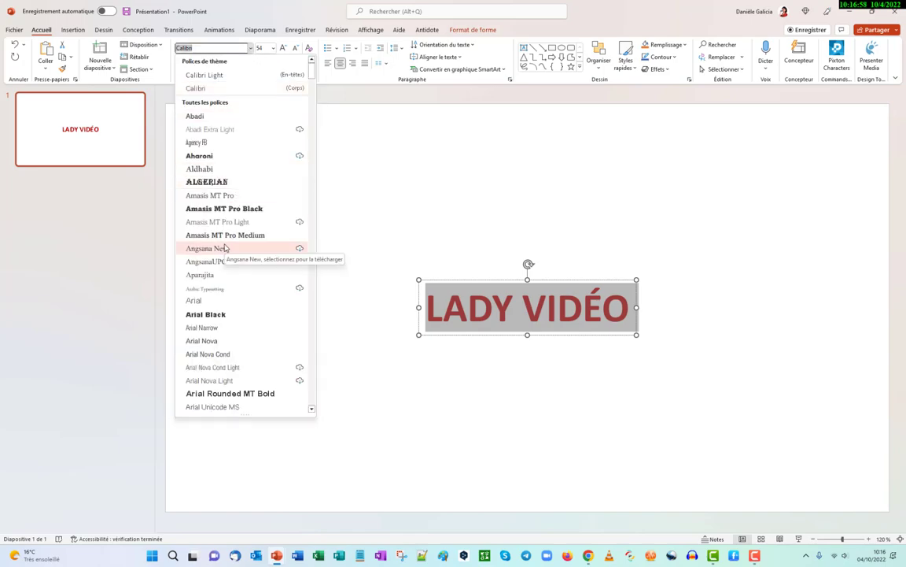
pyautogui.click(199, 115)
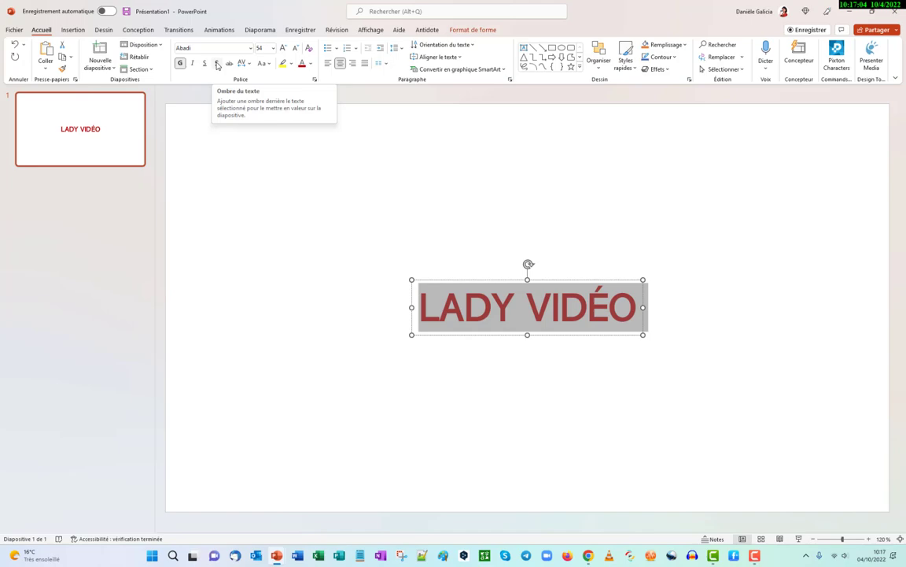
pyautogui.click(217, 64)
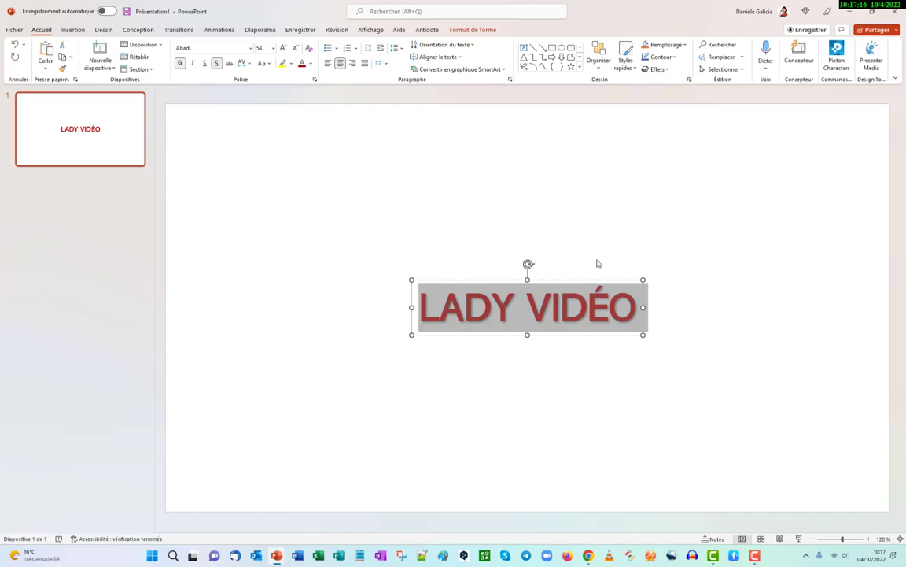
# - Try a gradient fill on the WordArt box, then set it back to no fill
pyautogui.click(690, 79)
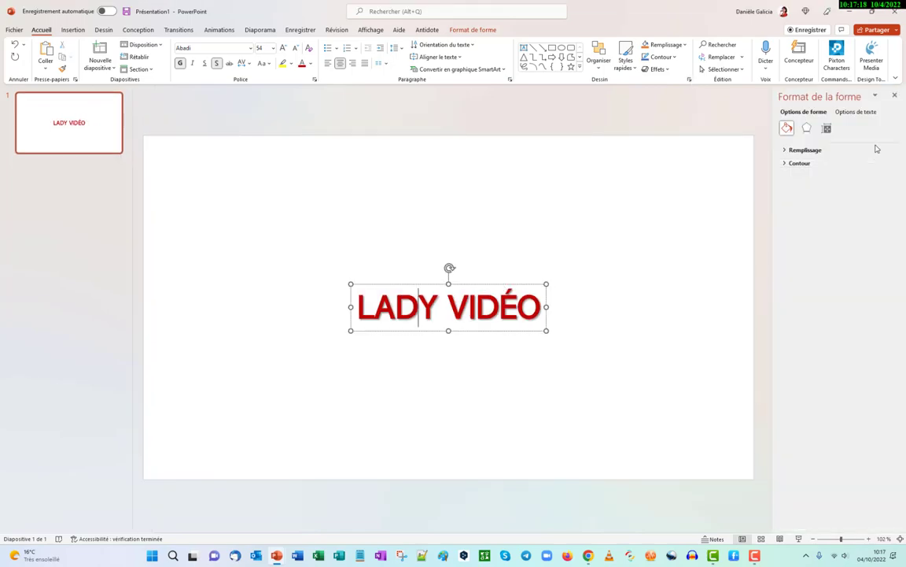
pyautogui.click(439, 310)
pyautogui.click(820, 151)
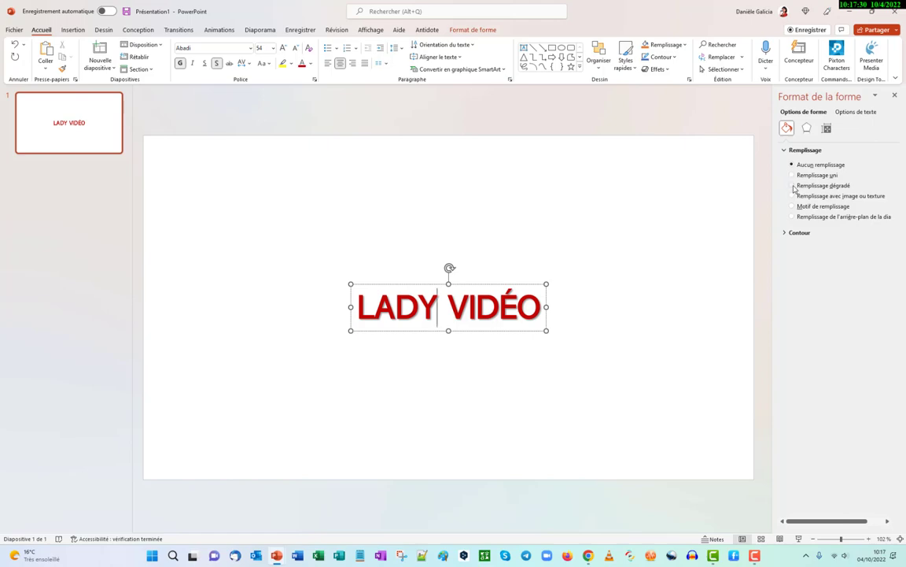
pyautogui.click(793, 185)
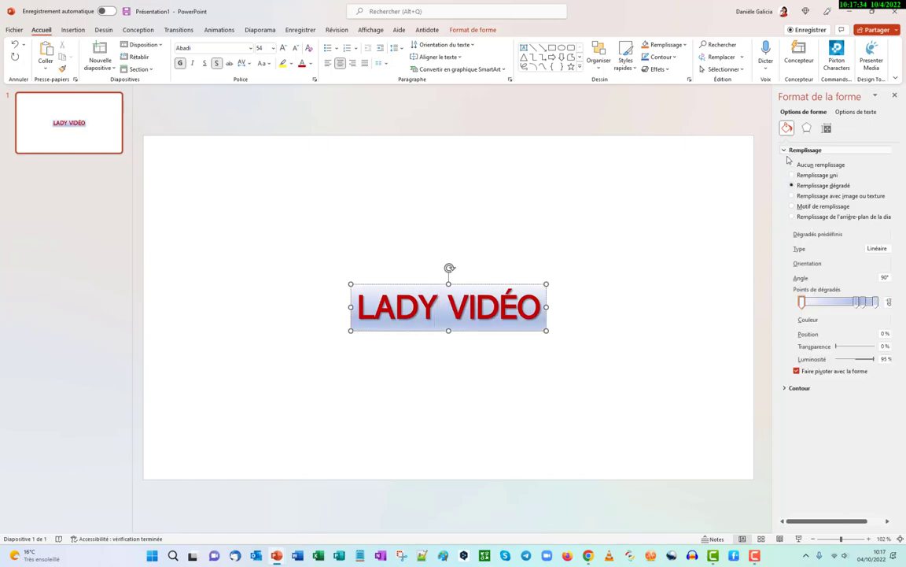
pyautogui.click(793, 165)
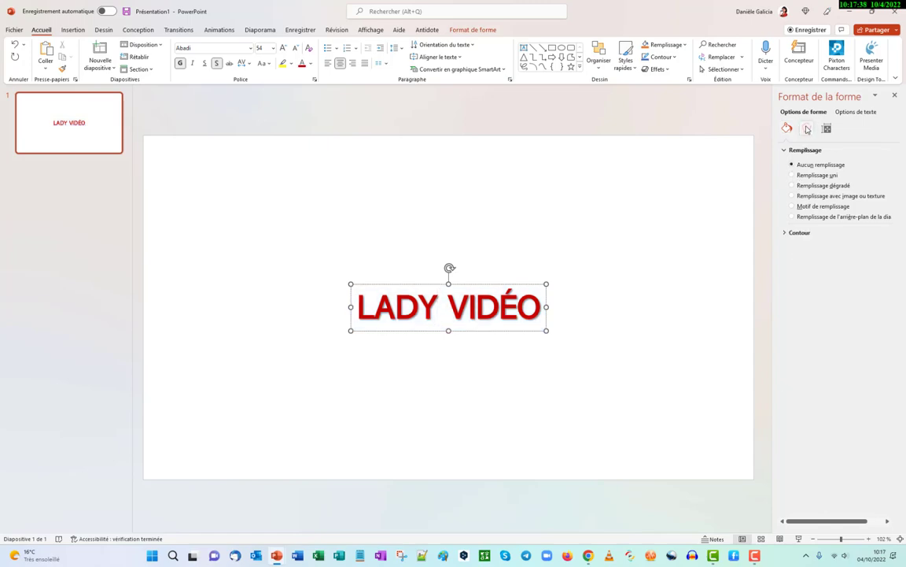
# - Give LADY VIDÉO a Biseau supérieur 3D bevel of 8 pt width and 8 pt height
pyautogui.click(807, 128)
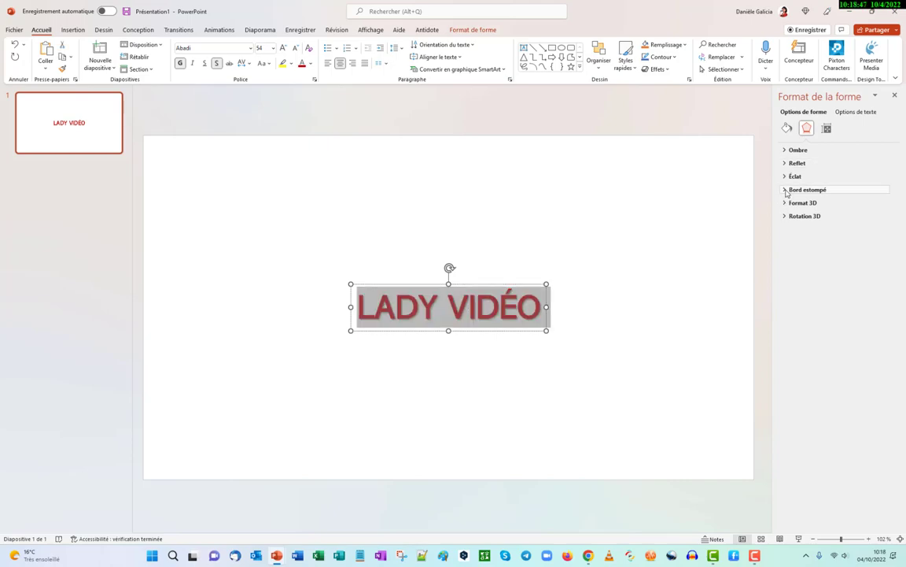
pyautogui.click(787, 190)
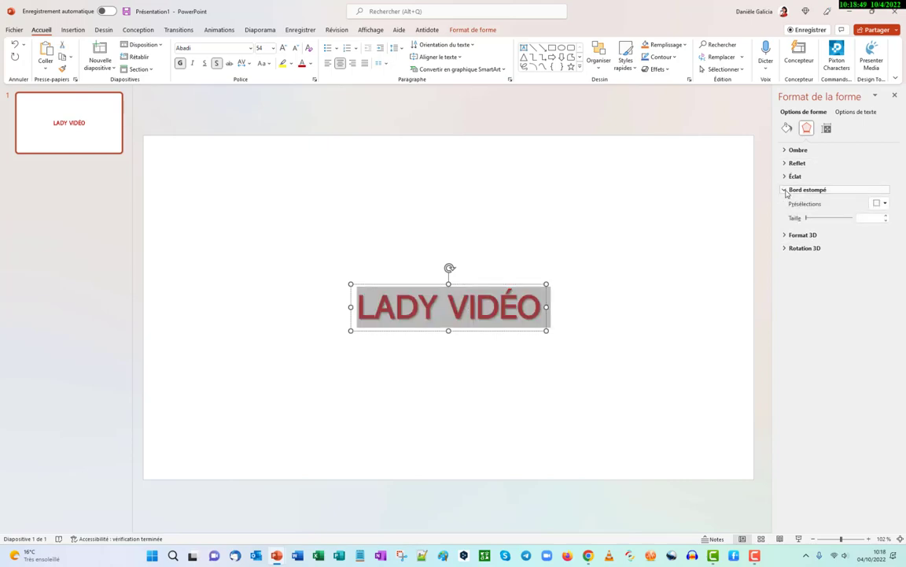
pyautogui.click(785, 190)
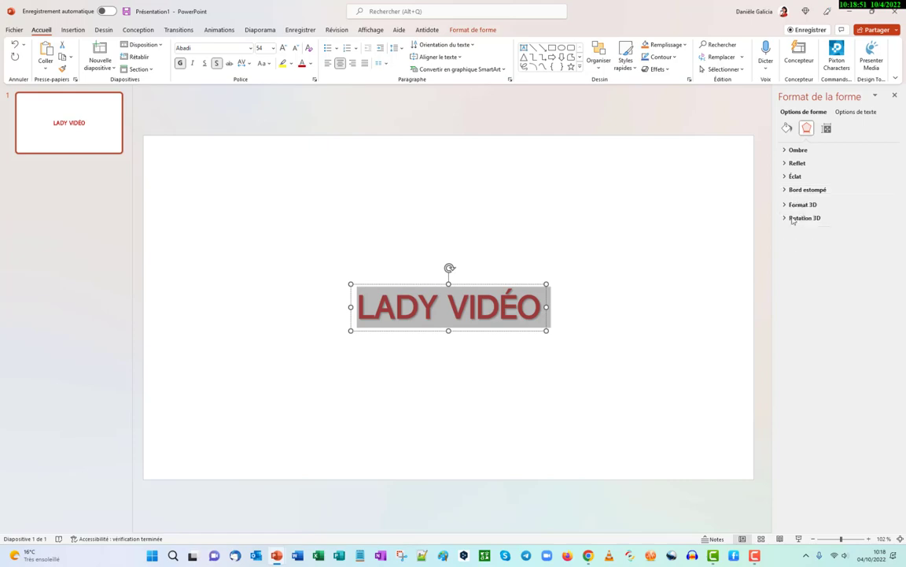
pyautogui.click(786, 204)
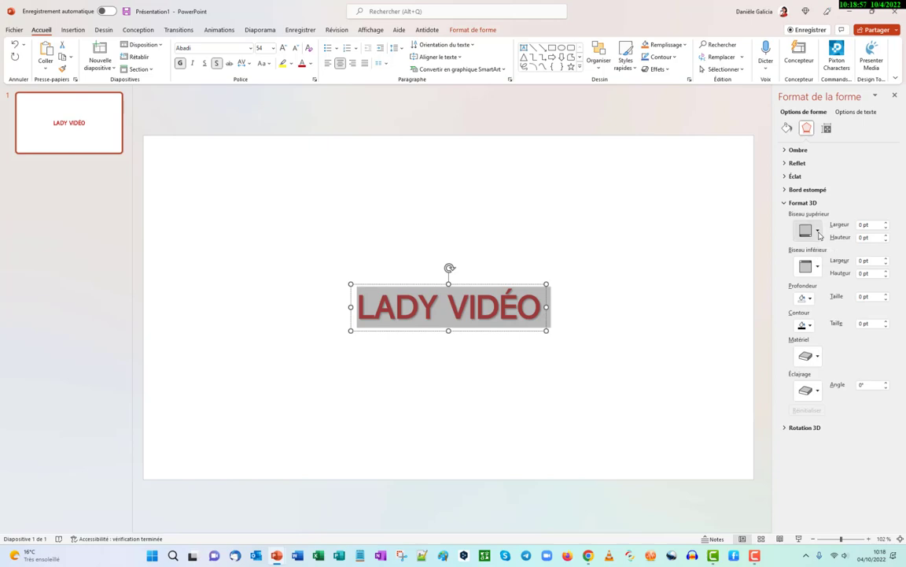
pyautogui.click(818, 232)
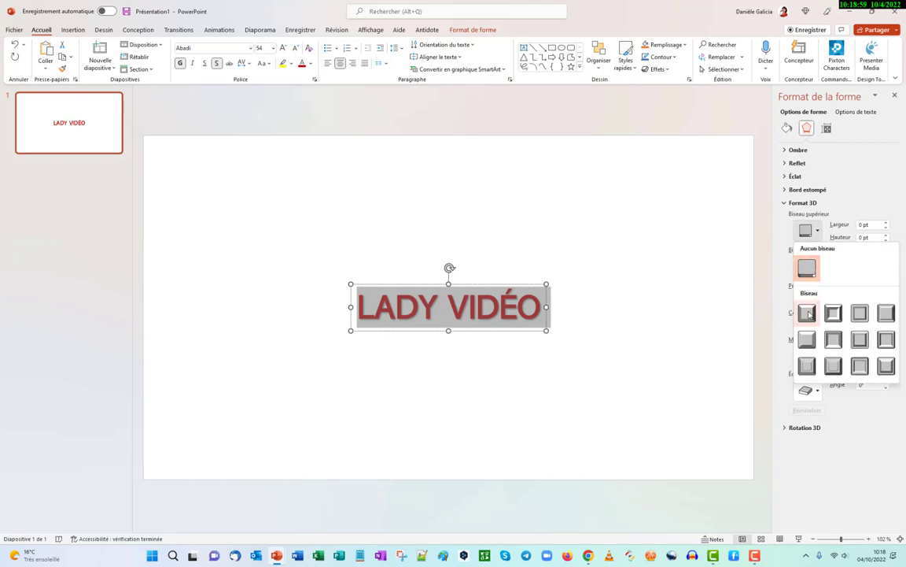
pyautogui.click(808, 313)
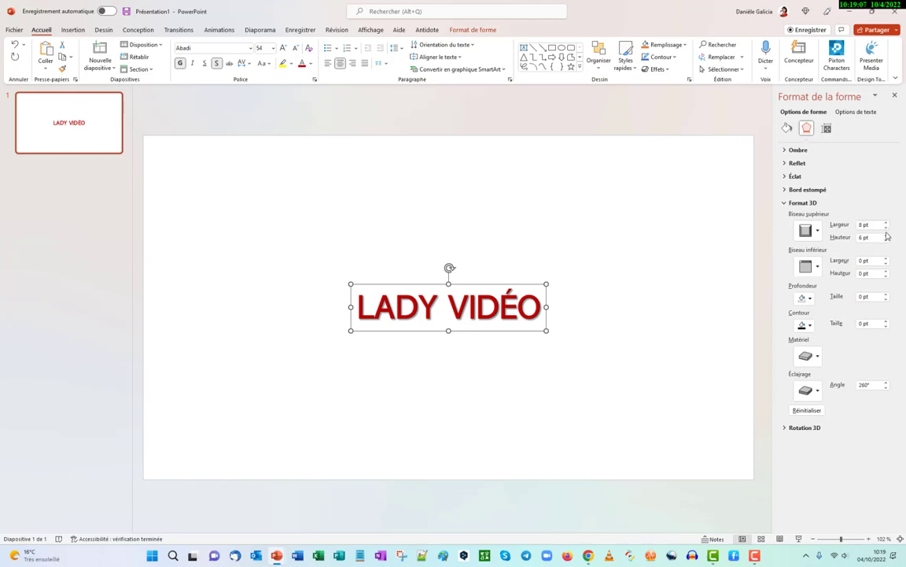
pyautogui.click(886, 235)
pyautogui.click(484, 360)
pyautogui.click(374, 307)
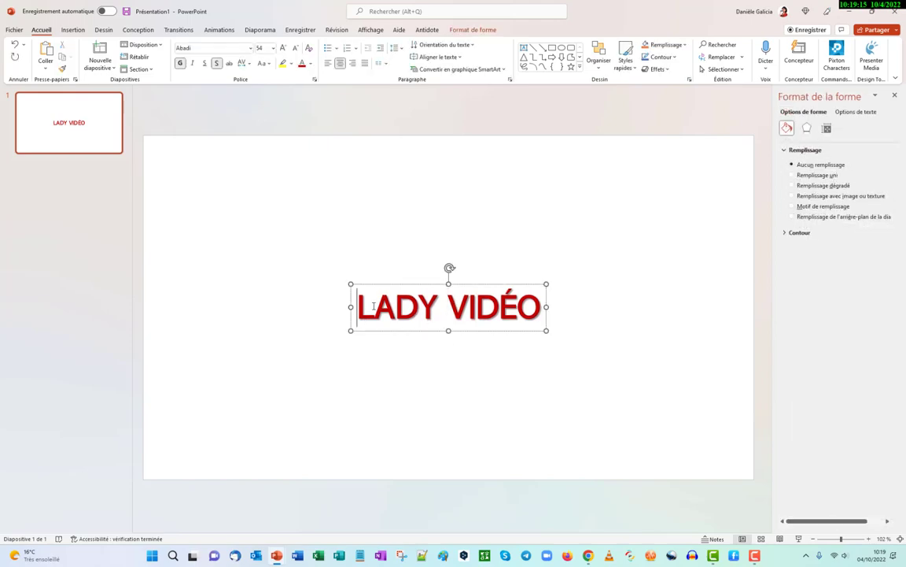
# - Change LADY VIDÉO to Amasis MT Pro Black and move it up near the slide's top
pyautogui.tripleClick(374, 307)
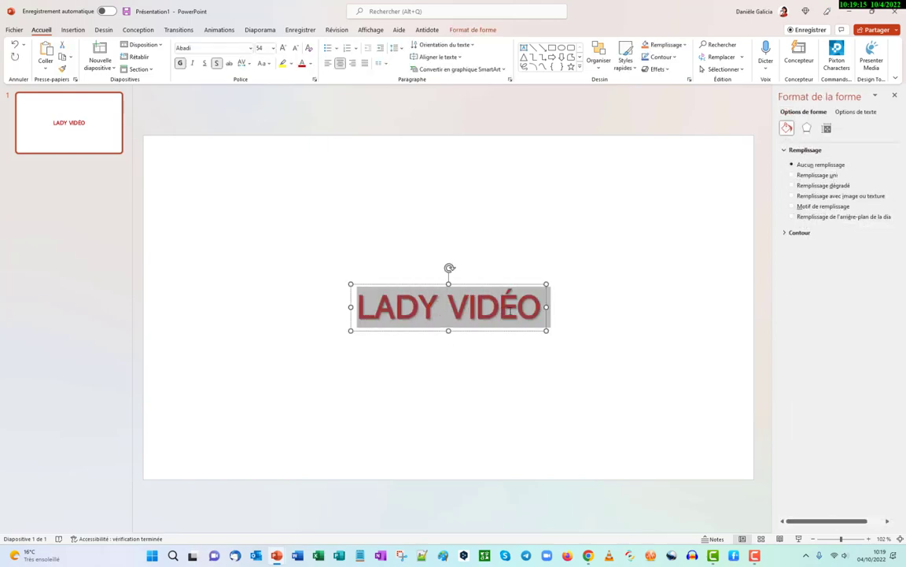
pyautogui.click(252, 49)
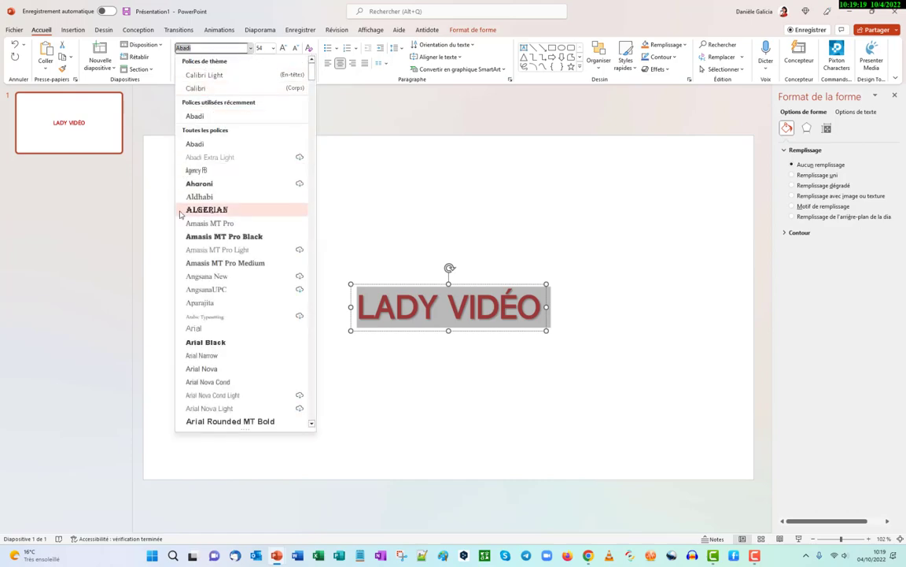
pyautogui.click(209, 241)
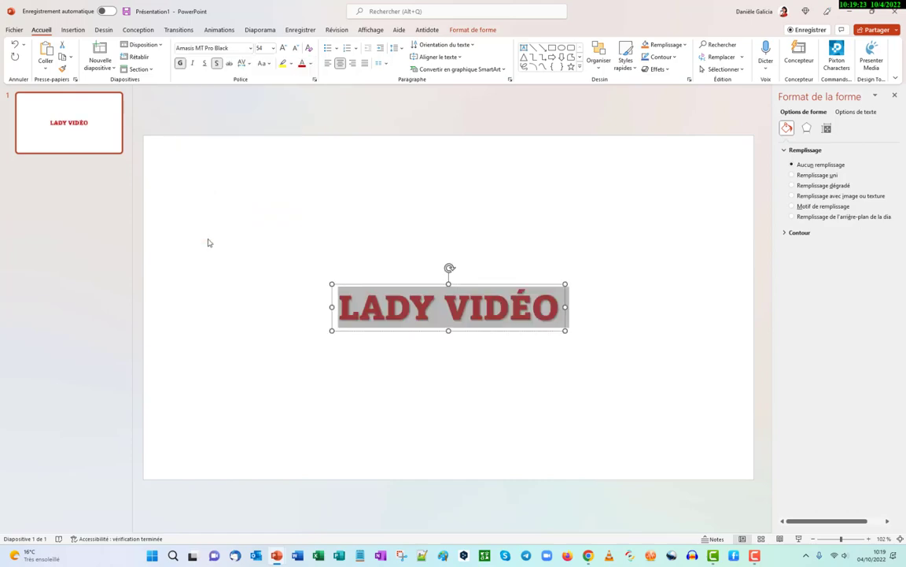
pyautogui.moveTo(433, 286); pyautogui.dragTo(432, 168)
# - Reselect the title, view its Contour settings, and close the Format de la forme pane
pyautogui.click(421, 265)
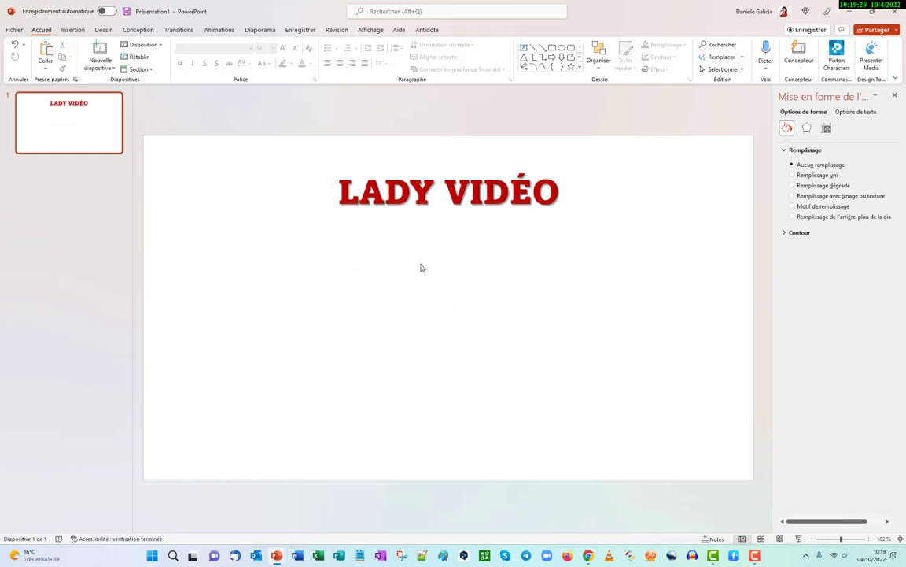
pyautogui.click(336, 191)
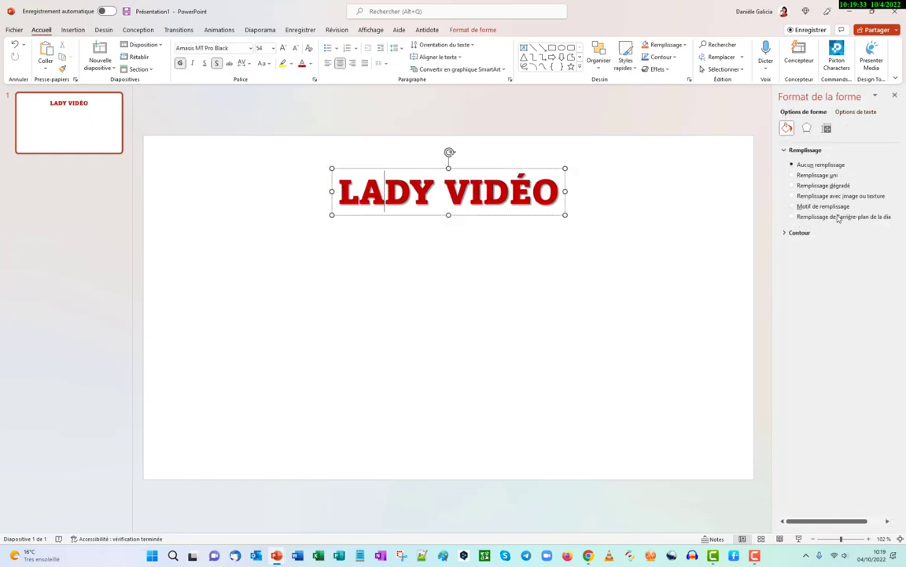
pyautogui.click(795, 233)
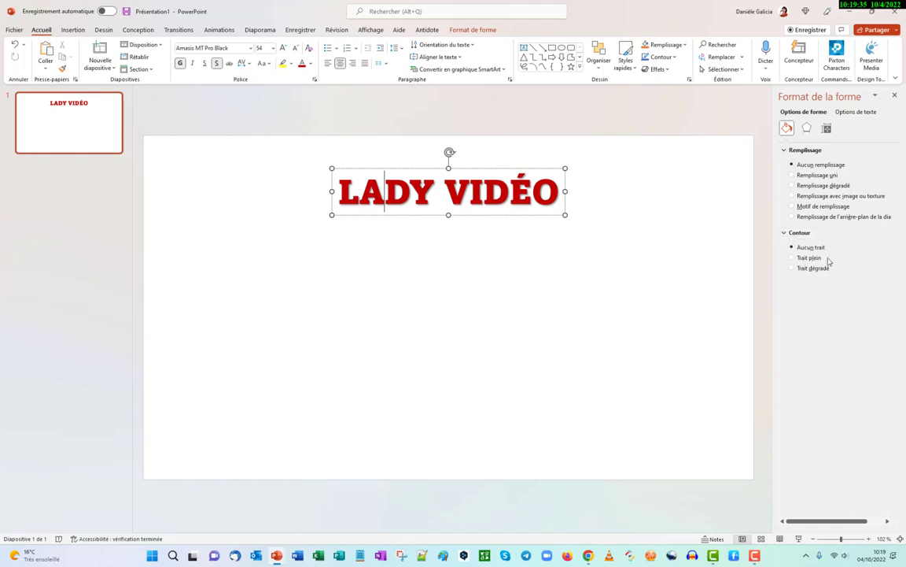
pyautogui.click(894, 94)
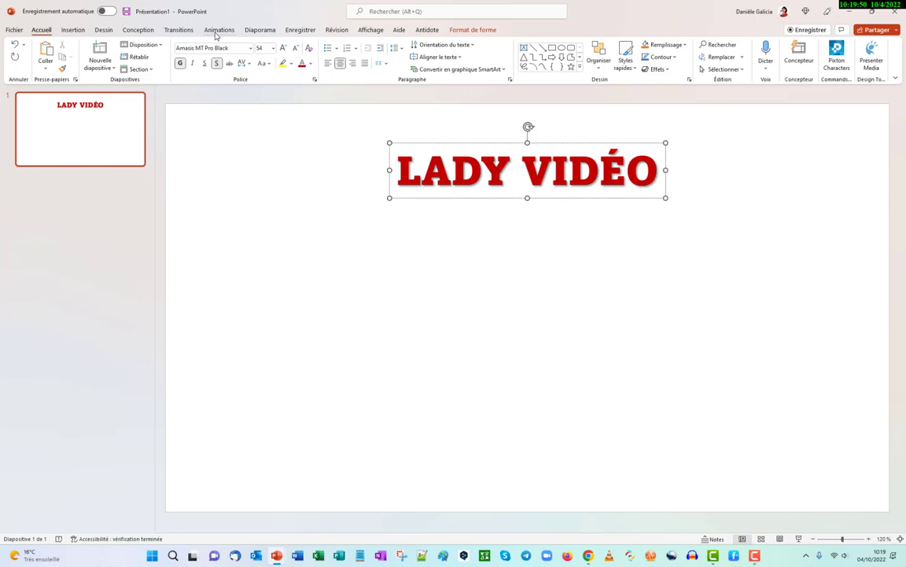
# - Animate the LADY VIDÉO title with Entrée brusque from the right, with the Animation pane shown
pyautogui.click(217, 31)
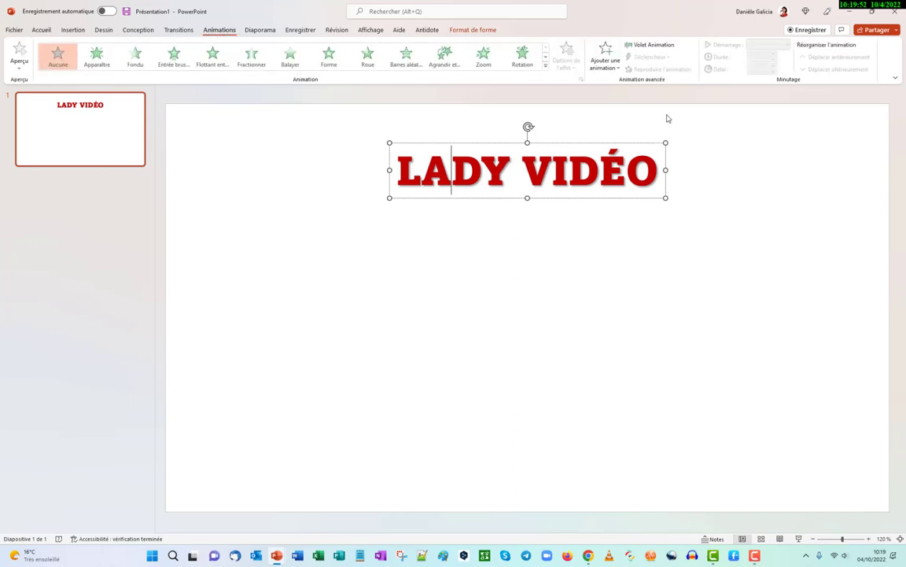
pyautogui.click(664, 47)
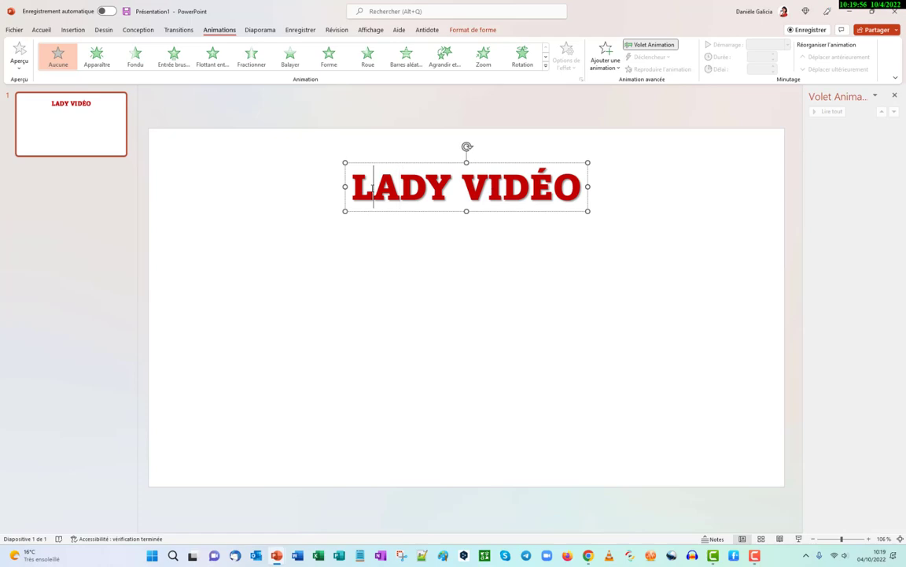
pyautogui.moveTo(359, 187); pyautogui.dragTo(346, 187)
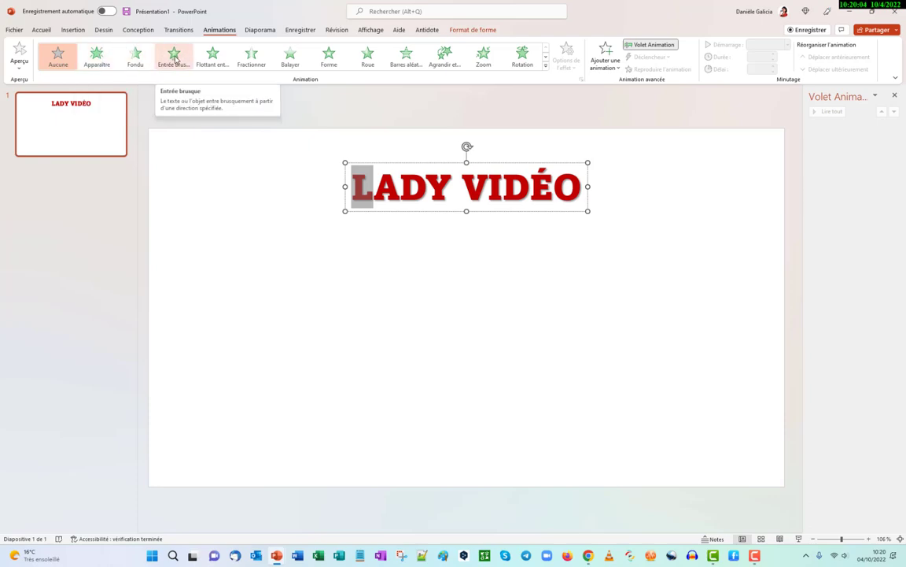
pyautogui.click(175, 57)
pyautogui.click(175, 56)
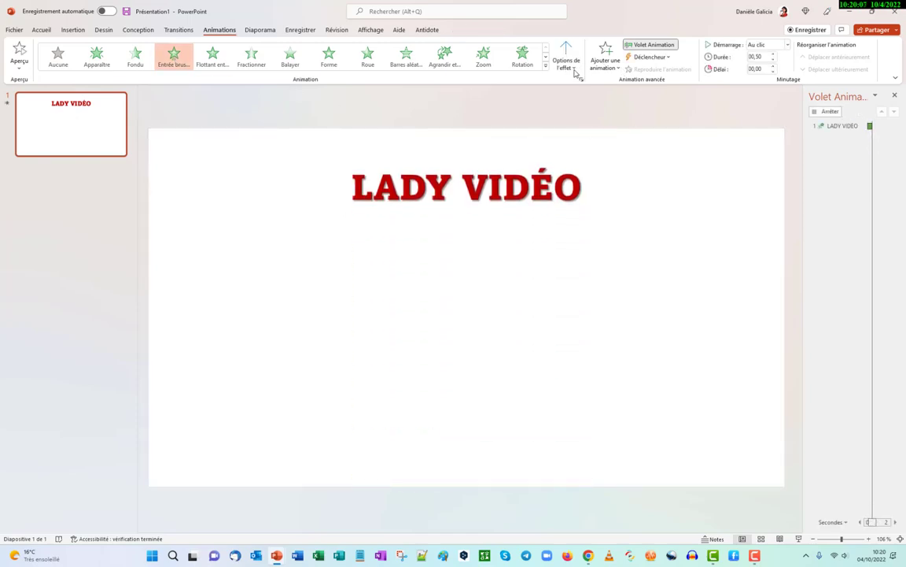
pyautogui.click(575, 71)
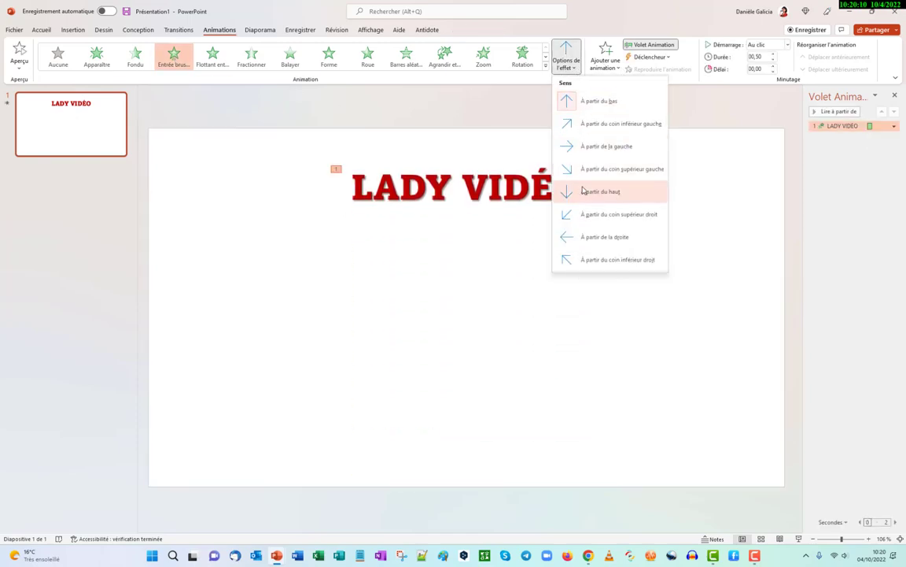
pyautogui.click(606, 236)
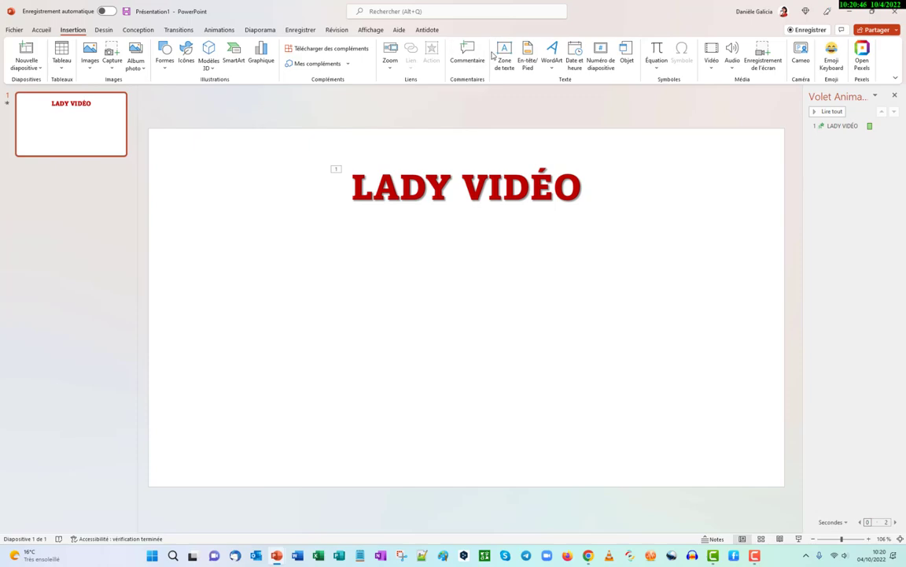
# - Draw a text box under the title and type 'LADY Vidéo' into it
pyautogui.click(505, 57)
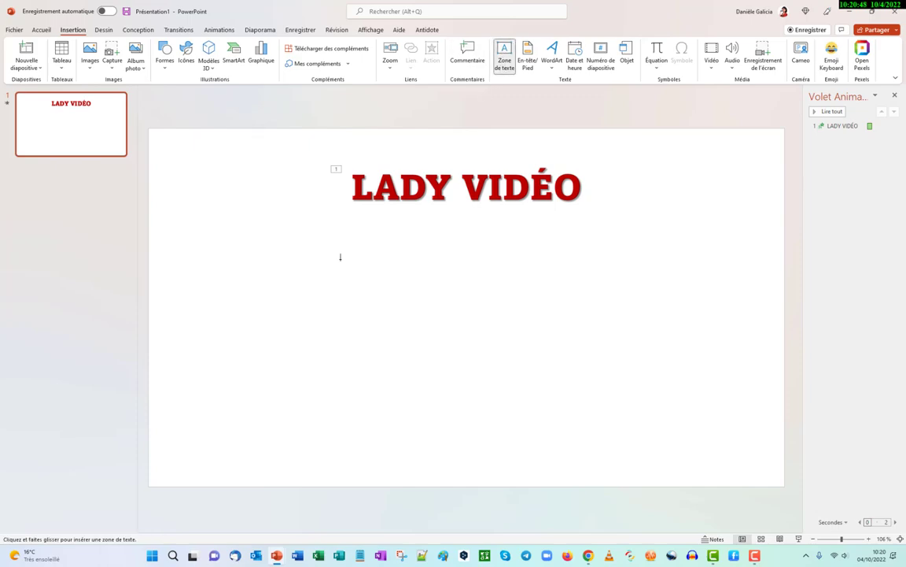
pyautogui.moveTo(340, 258); pyautogui.dragTo(621, 342)
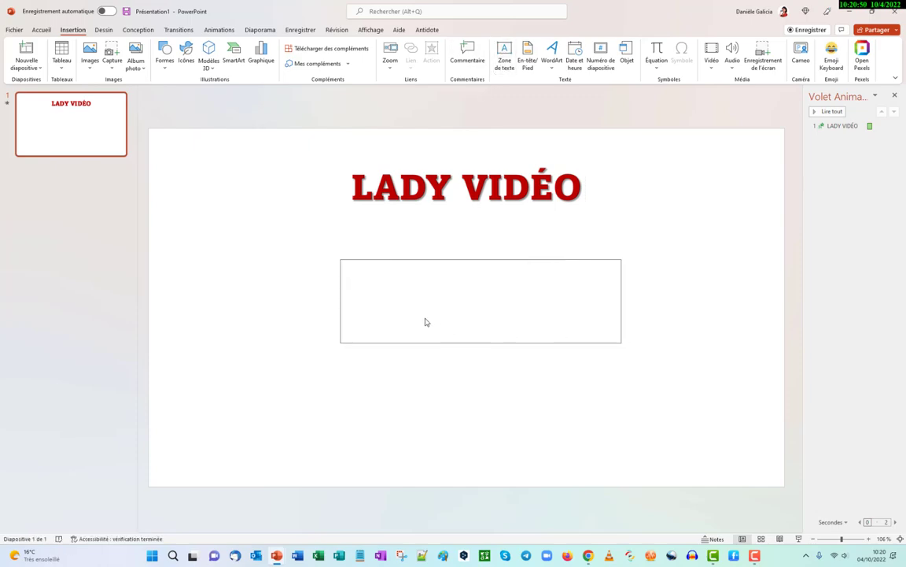
pyautogui.write('L')
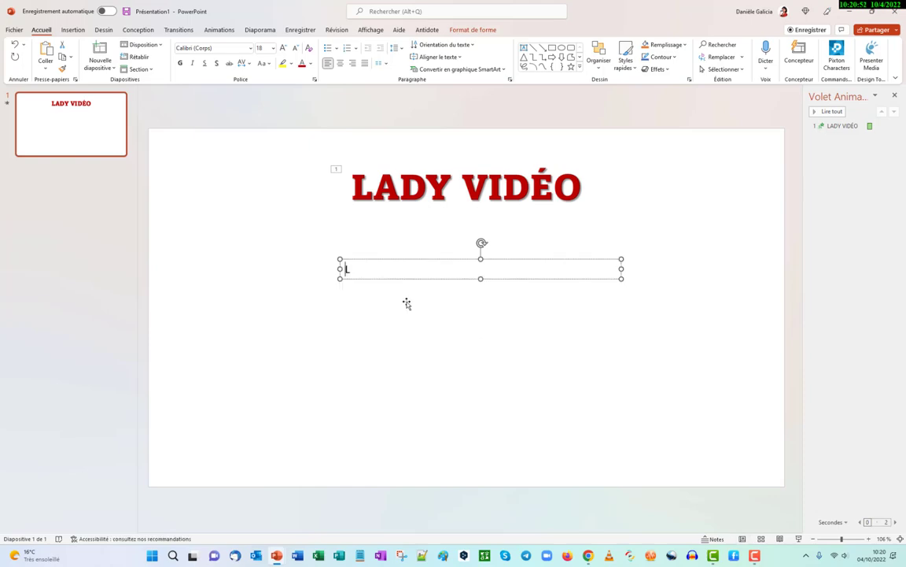
pyautogui.write('AD')
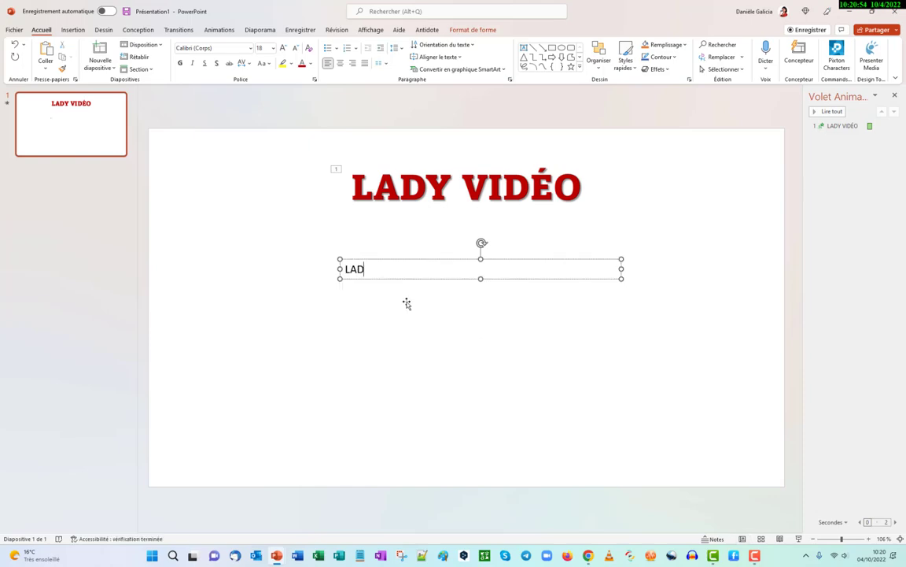
pyautogui.write('Y VId')
pyautogui.write('éo')
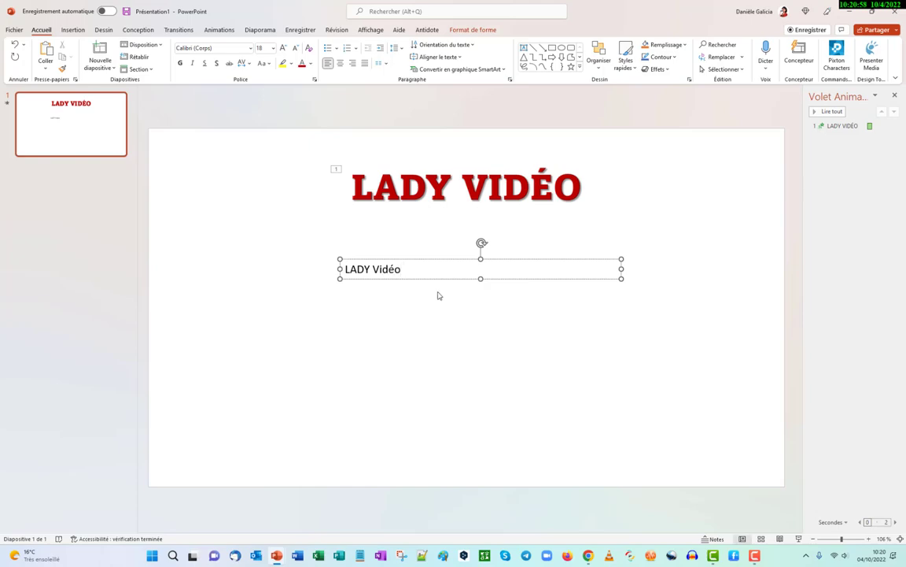
pyautogui.doubleClick(386, 269)
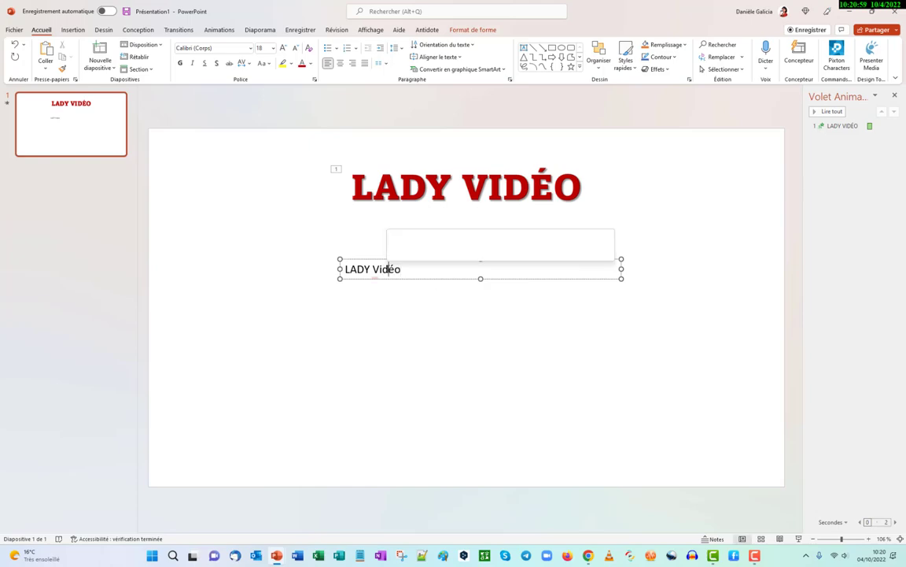
# - Make the second line uppercase and set it in Amasis MT Pro Black
pyautogui.click(264, 63)
pyautogui.click(291, 103)
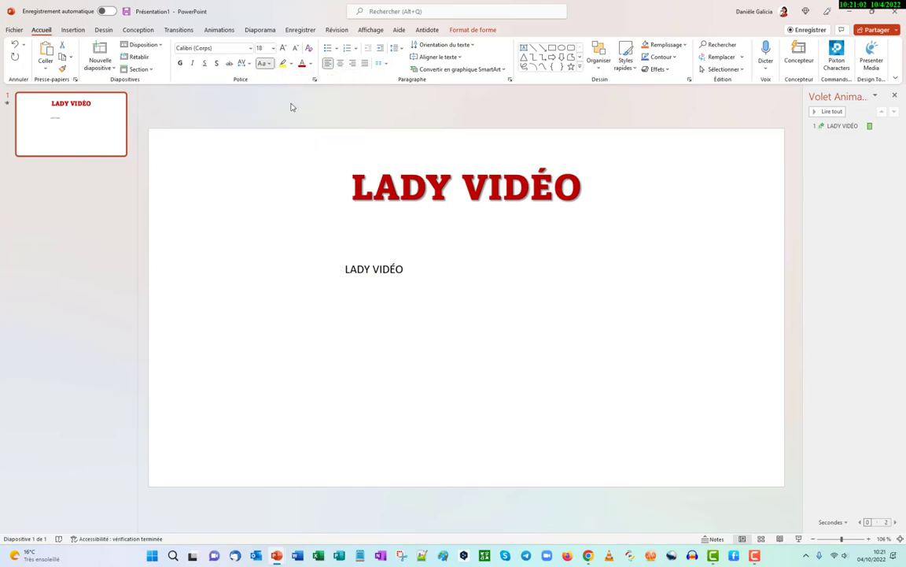
pyautogui.click(346, 269)
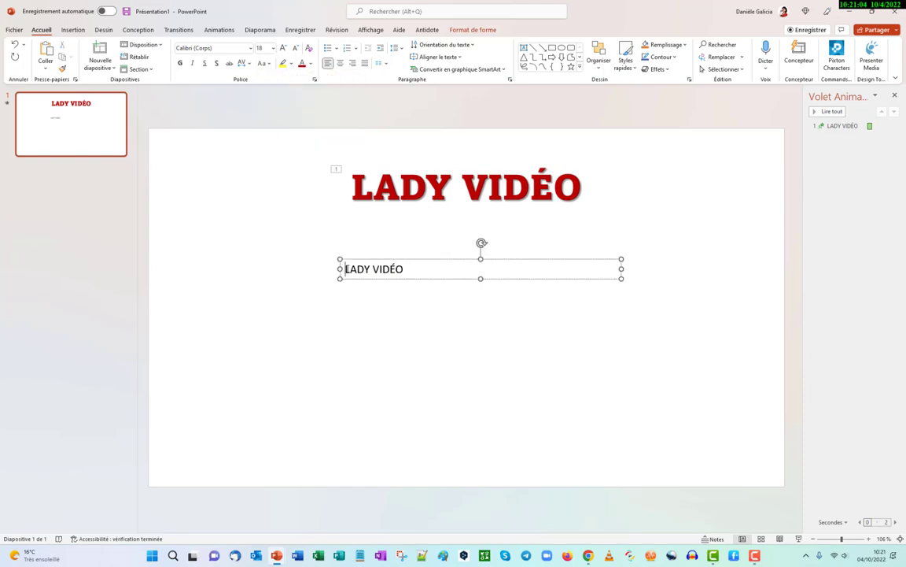
pyautogui.moveTo(372, 270); pyautogui.dragTo(425, 270)
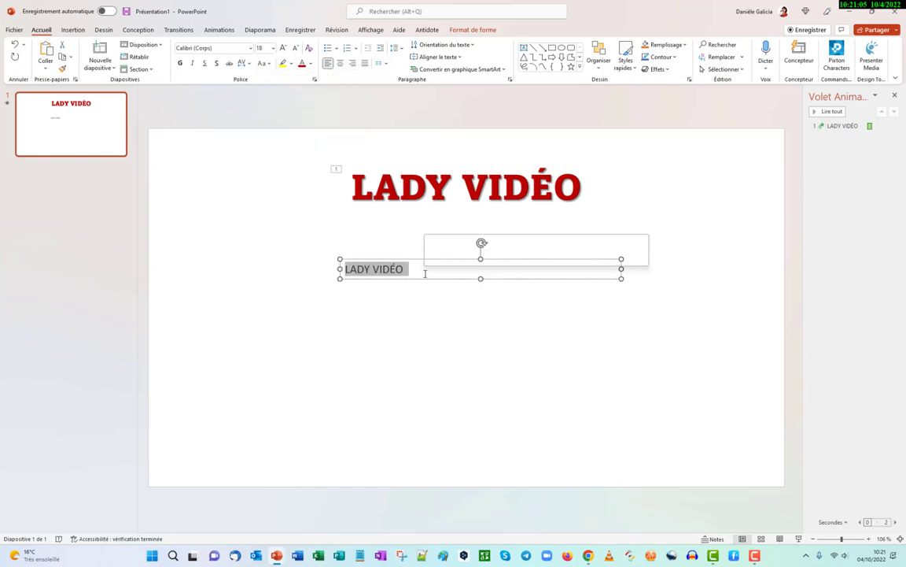
pyautogui.click(252, 49)
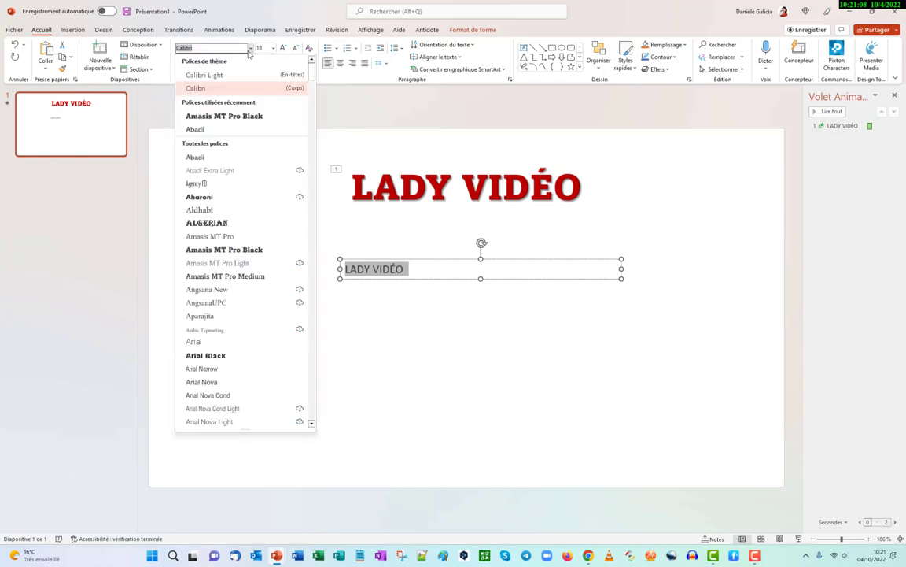
pyautogui.click(224, 117)
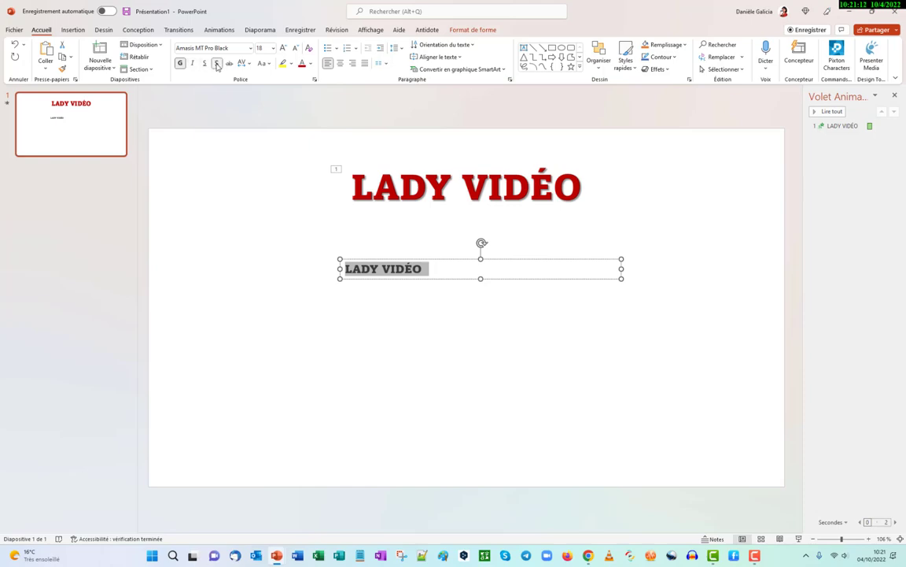
# - Add a shadow, colour it red at size 60, and centre it under the title
pyautogui.click(217, 64)
pyautogui.click(301, 63)
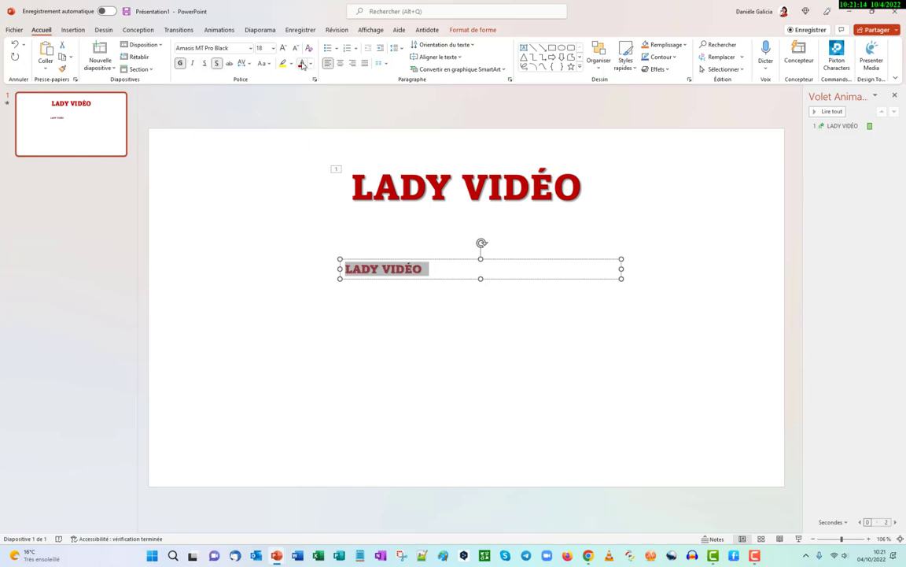
pyautogui.click(274, 48)
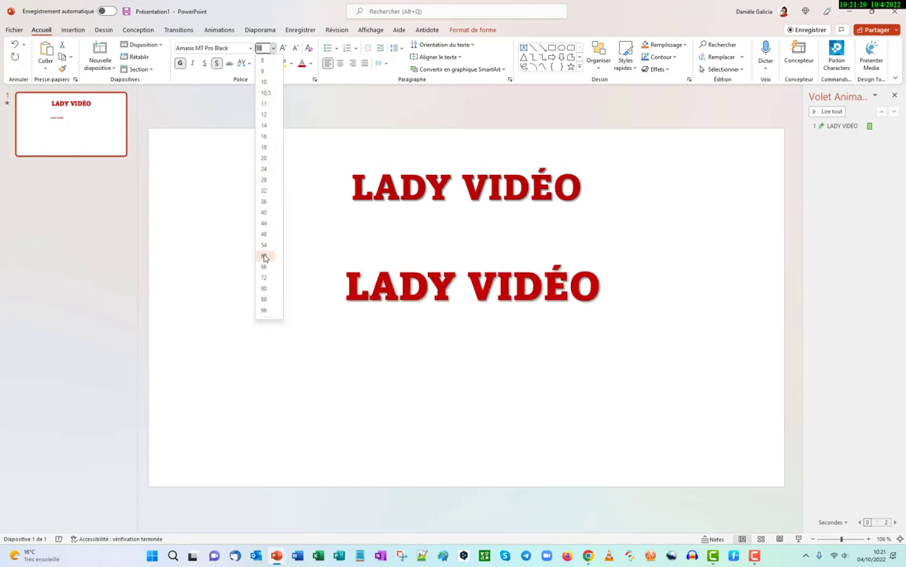
pyautogui.click(265, 257)
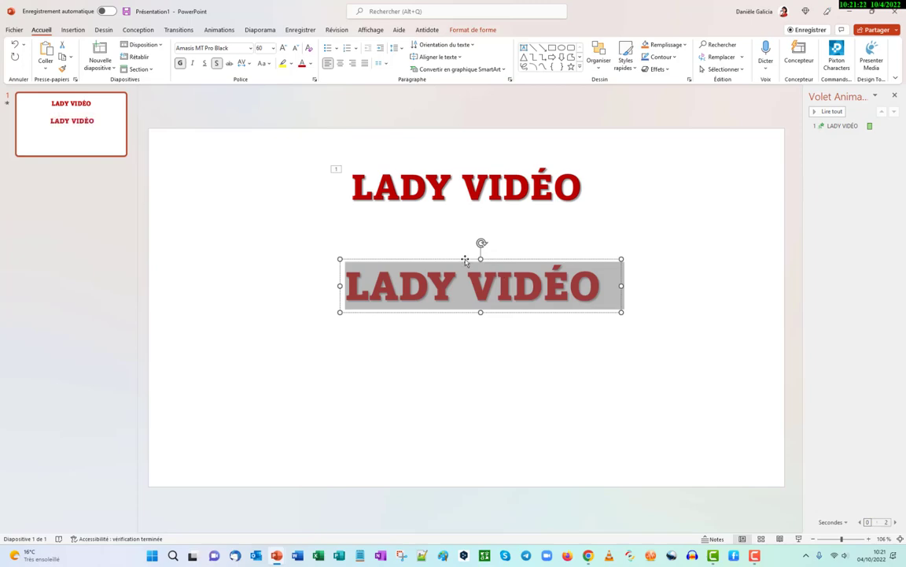
pyautogui.moveTo(465, 262); pyautogui.dragTo(450, 262)
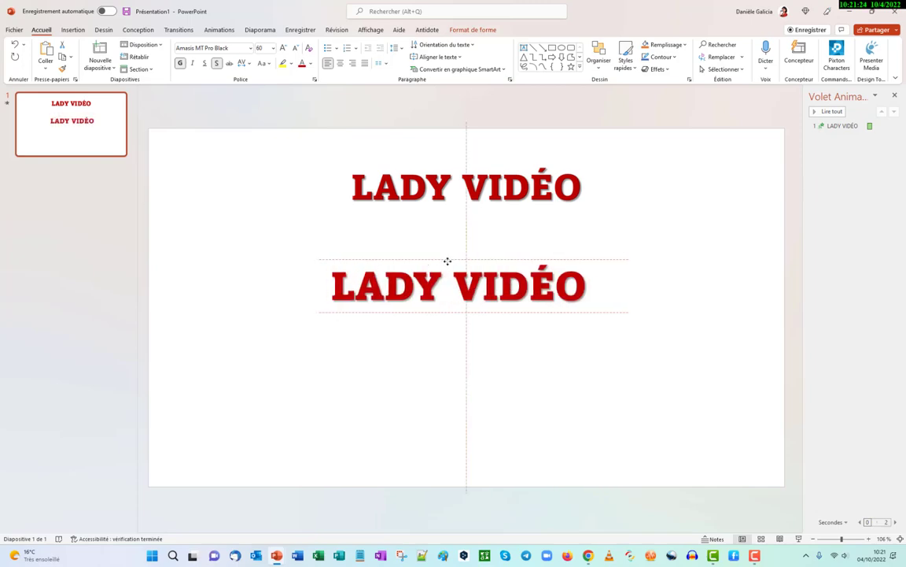
pyautogui.click(332, 286)
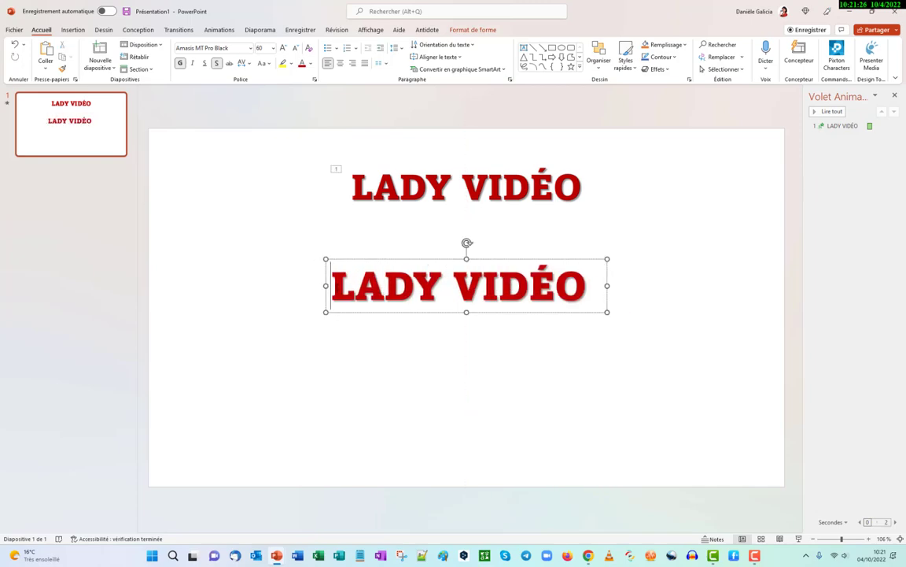
pyautogui.moveTo(332, 285); pyautogui.dragTo(596, 286)
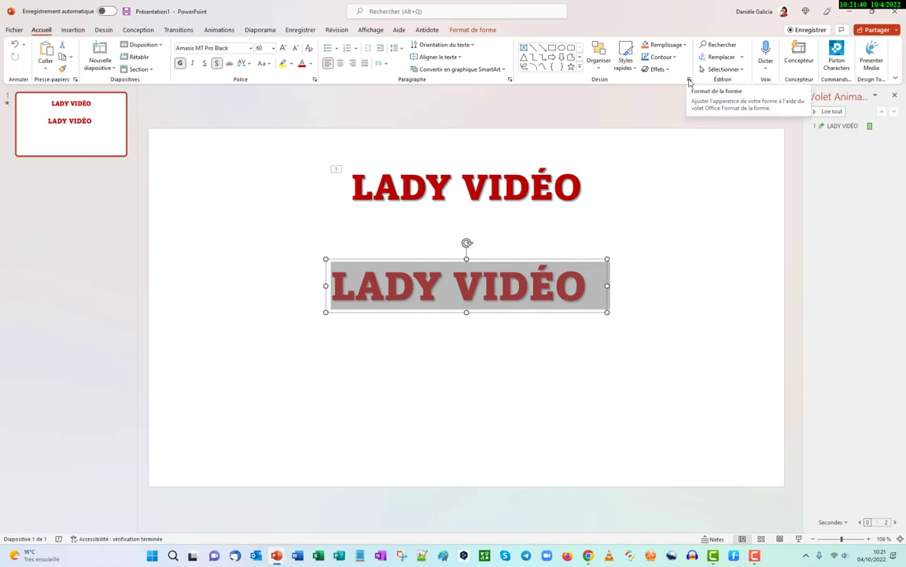
# - Choose a Biseau supérieur bevel for the second LADY VIDÉO title in Format 3D
pyautogui.click(690, 81)
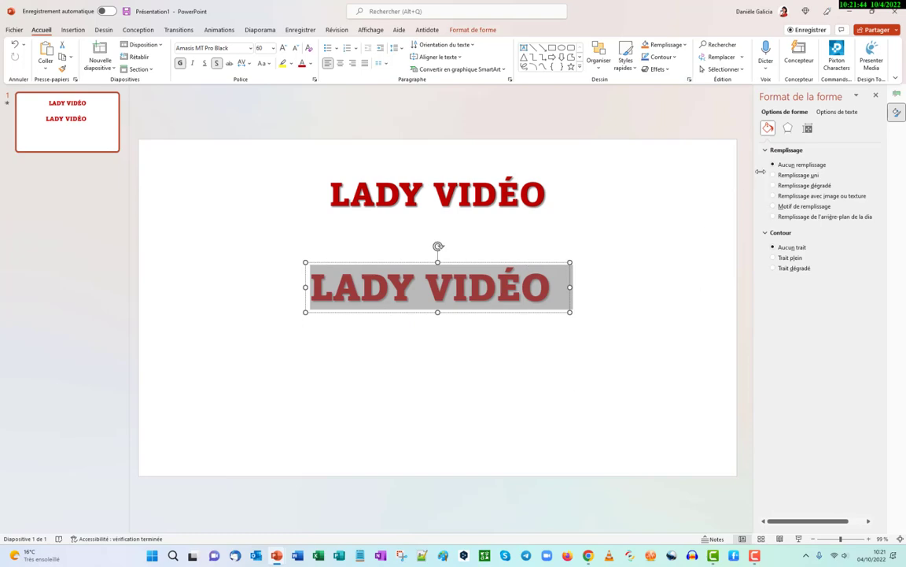
pyautogui.click(787, 128)
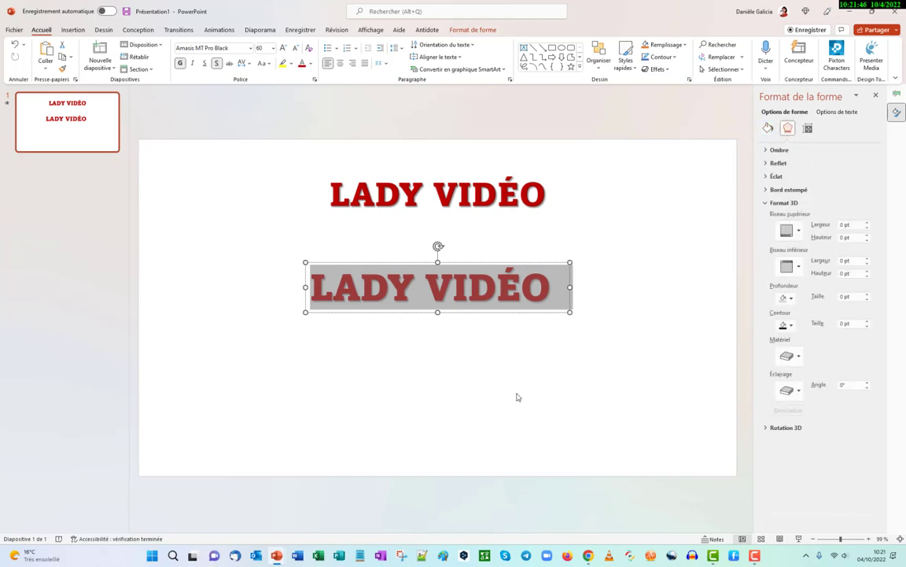
pyautogui.click(354, 289)
pyautogui.click(332, 292)
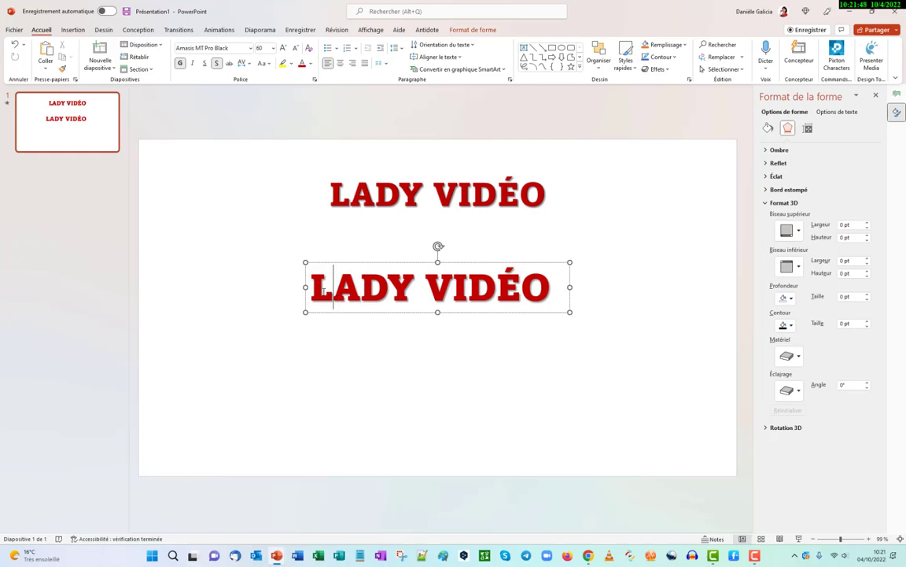
pyautogui.moveTo(322, 292); pyautogui.dragTo(315, 291)
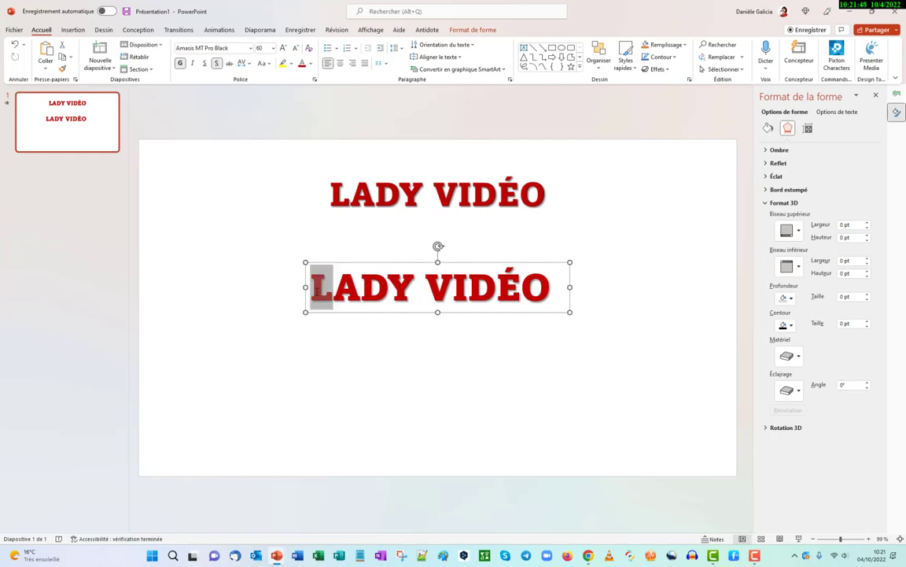
pyautogui.click(800, 232)
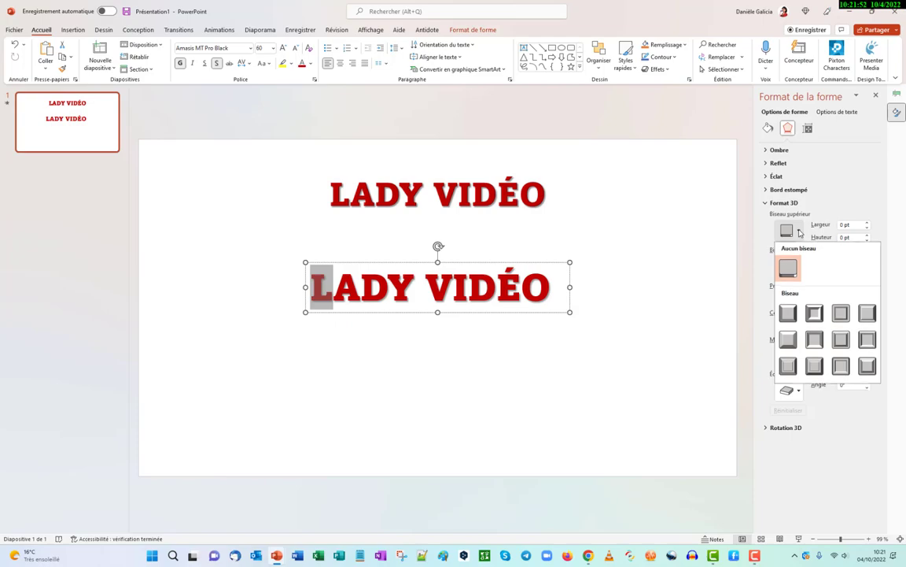
pyautogui.press('Escape')
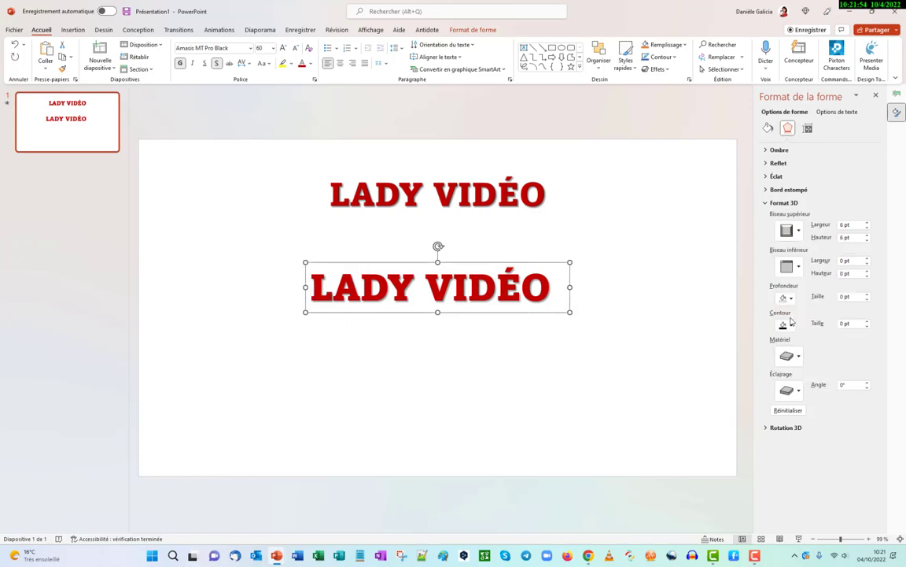
# - Set the bevel Largeur and Hauteur to 8 pt, then select the lower title's letter L
pyautogui.click(867, 223)
pyautogui.press('Up')
pyautogui.press('Up')
pyautogui.click(867, 234)
pyautogui.click(493, 403)
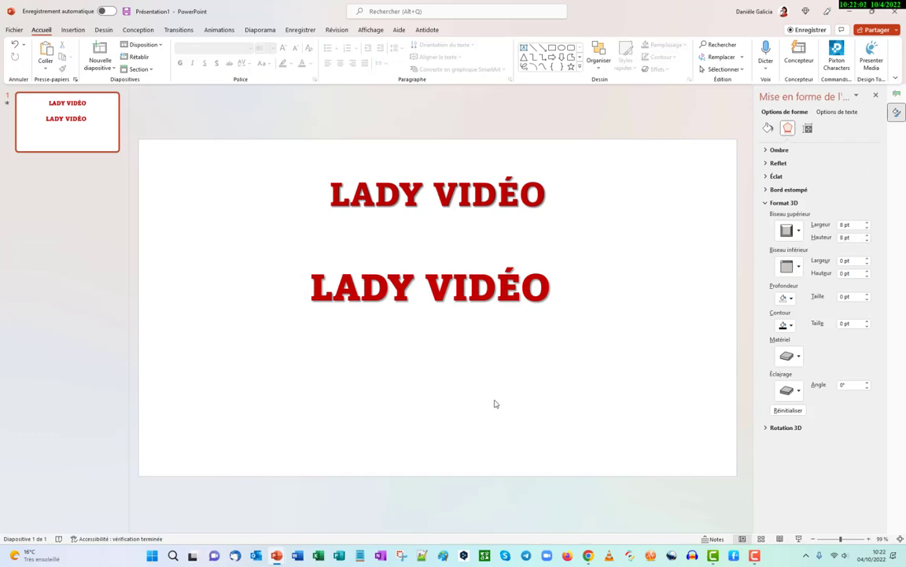
pyautogui.click(330, 287)
pyautogui.moveTo(329, 287); pyautogui.dragTo(315, 286)
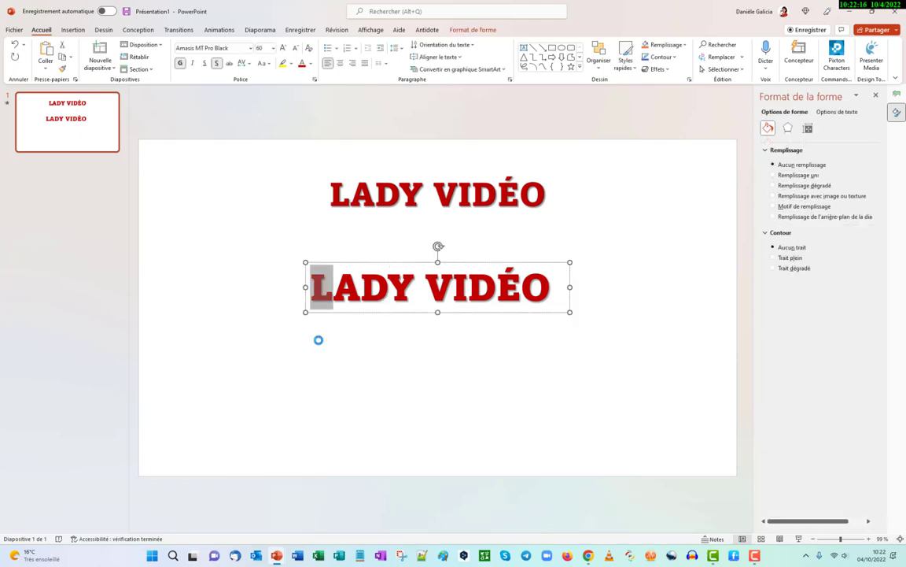
# - Paste the letter L onto the slide and give it Entrée brusque from the right
pyautogui.click(318, 339)
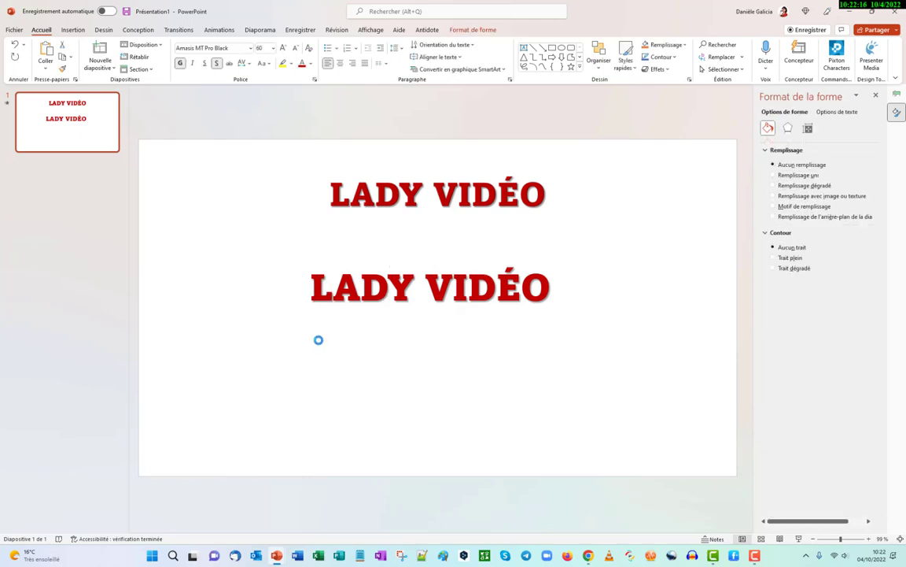
pyautogui.rightClick(318, 351)
pyautogui.click(220, 30)
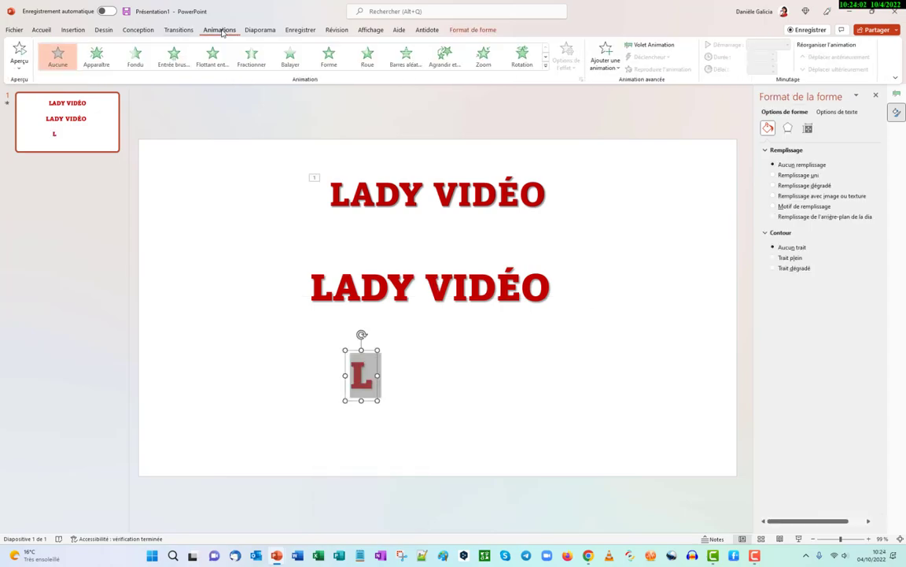
pyautogui.click(173, 55)
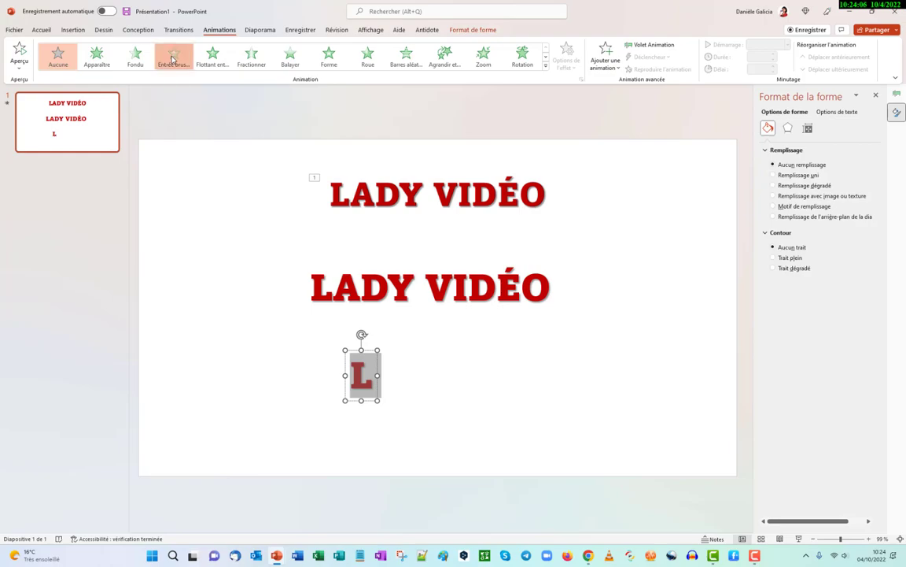
pyautogui.click(574, 71)
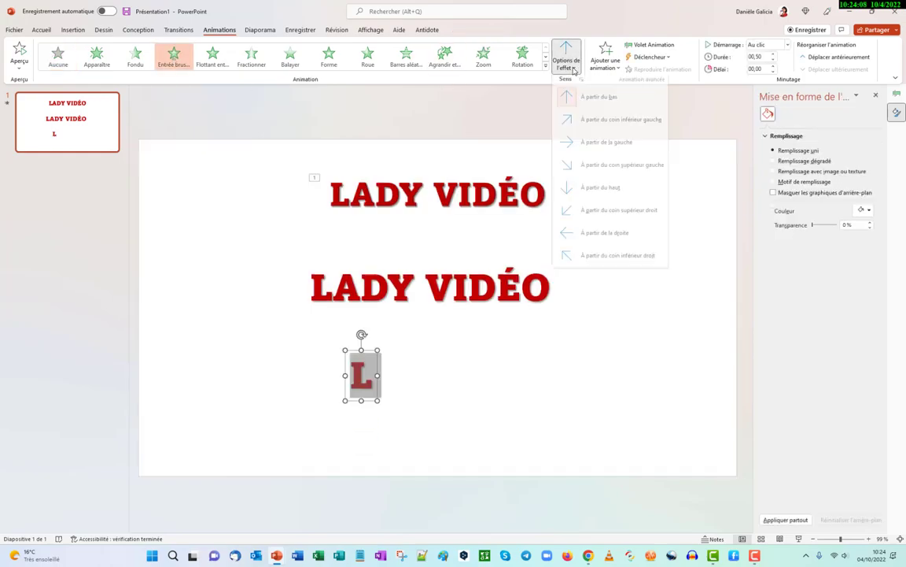
pyautogui.click(618, 237)
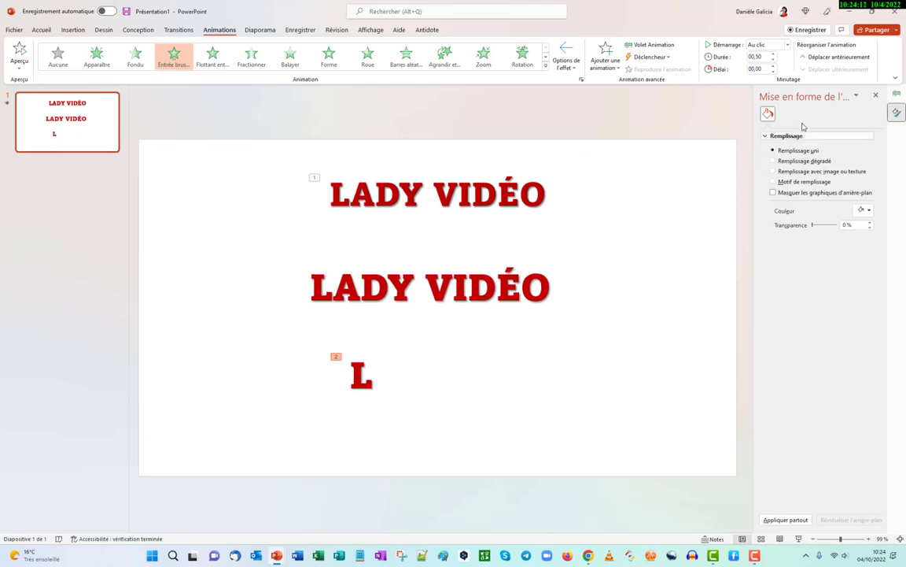
# - With the Animation pane open, move the L text box to the lower left
pyautogui.click(650, 44)
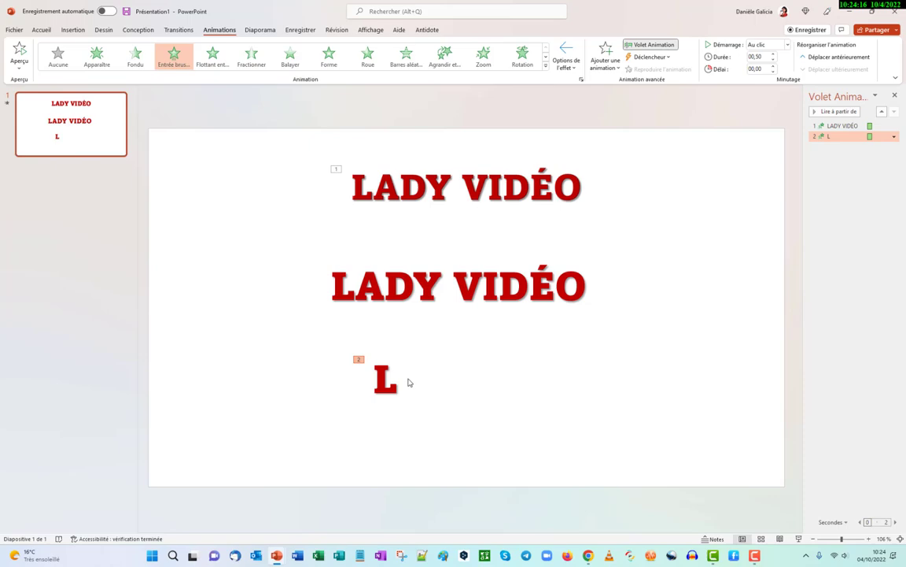
pyautogui.click(408, 382)
pyautogui.click(387, 378)
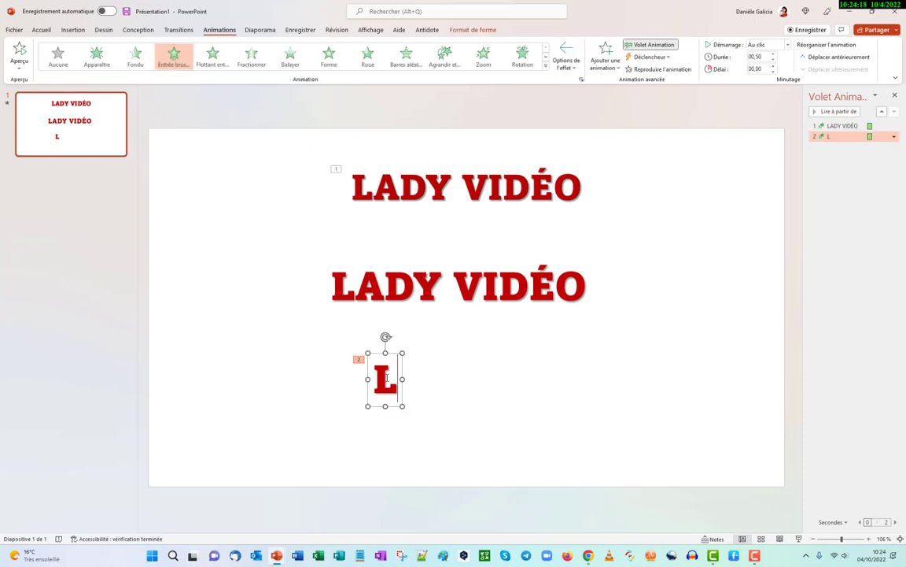
pyautogui.moveTo(387, 378); pyautogui.dragTo(295, 353)
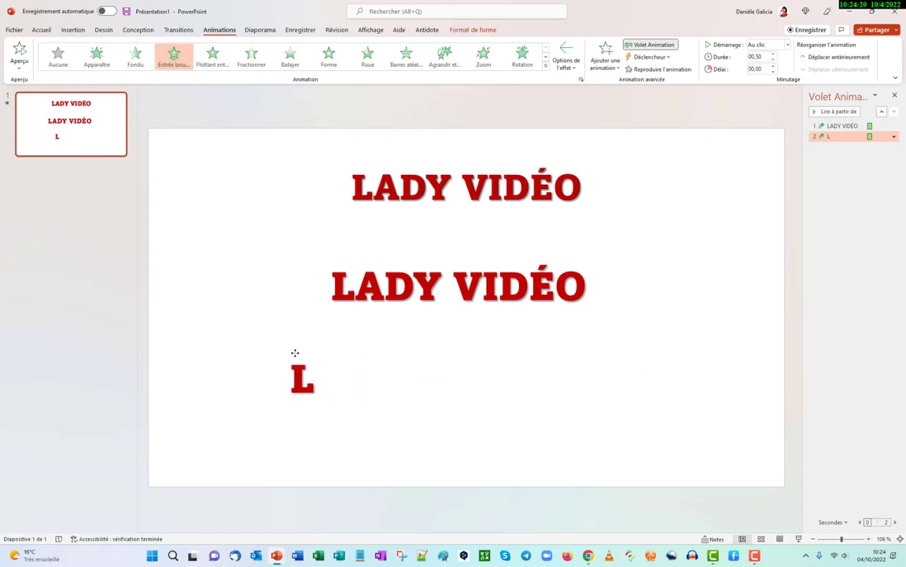
# - Select the letter L and drag a copy of its box to the right
pyautogui.click(307, 372)
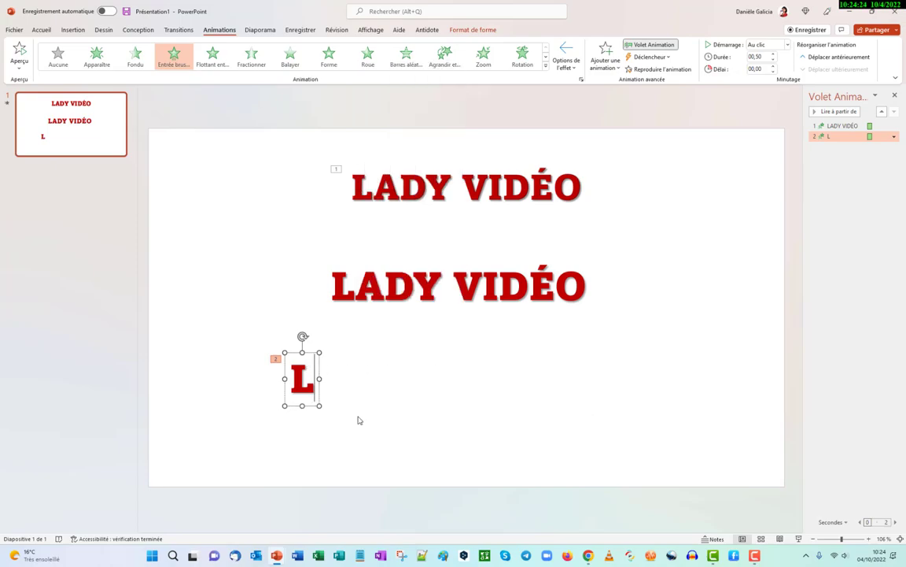
pyautogui.click(290, 379)
pyautogui.moveTo(291, 377); pyautogui.dragTo(360, 370)
pyautogui.rightClick(290, 354)
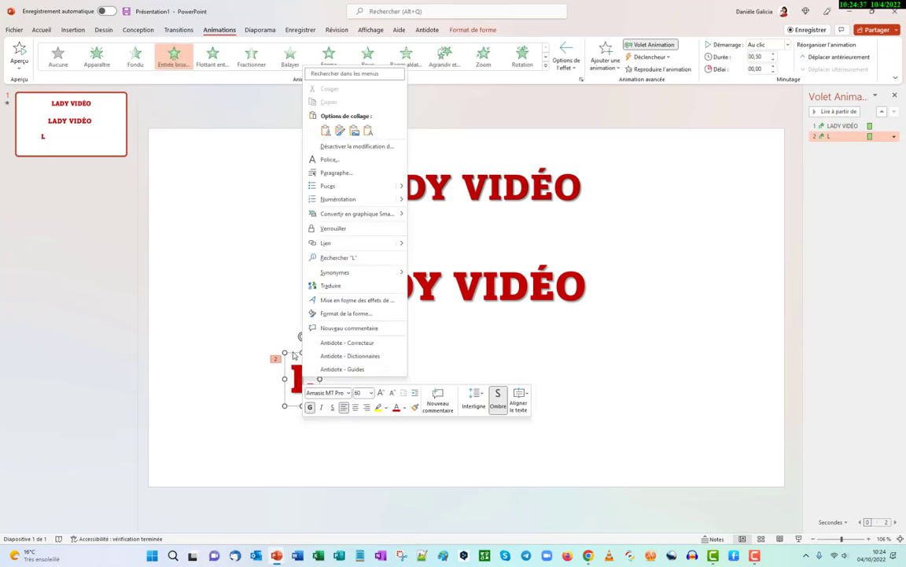
pyautogui.click(294, 353)
pyautogui.rightClick(294, 351)
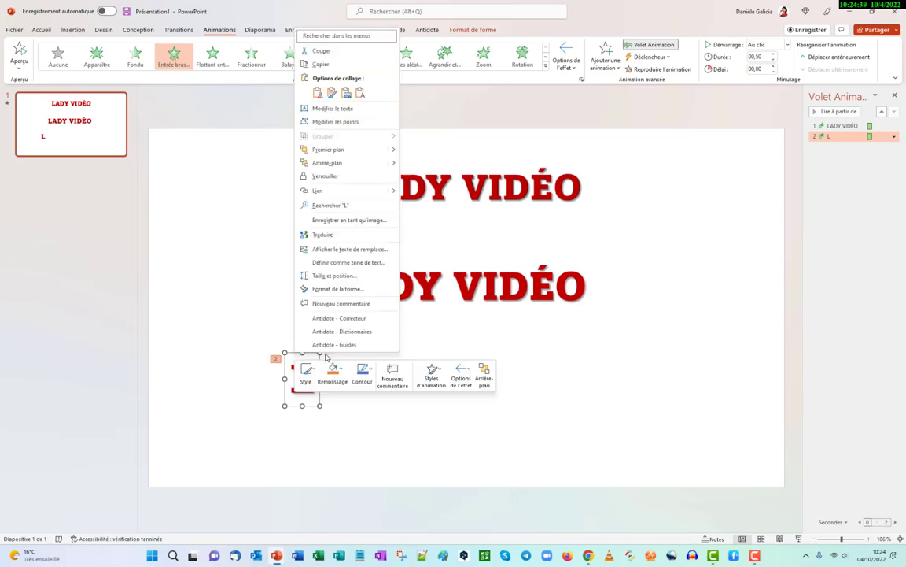
pyautogui.click(386, 437)
pyautogui.click(299, 356)
pyautogui.rightClick(312, 375)
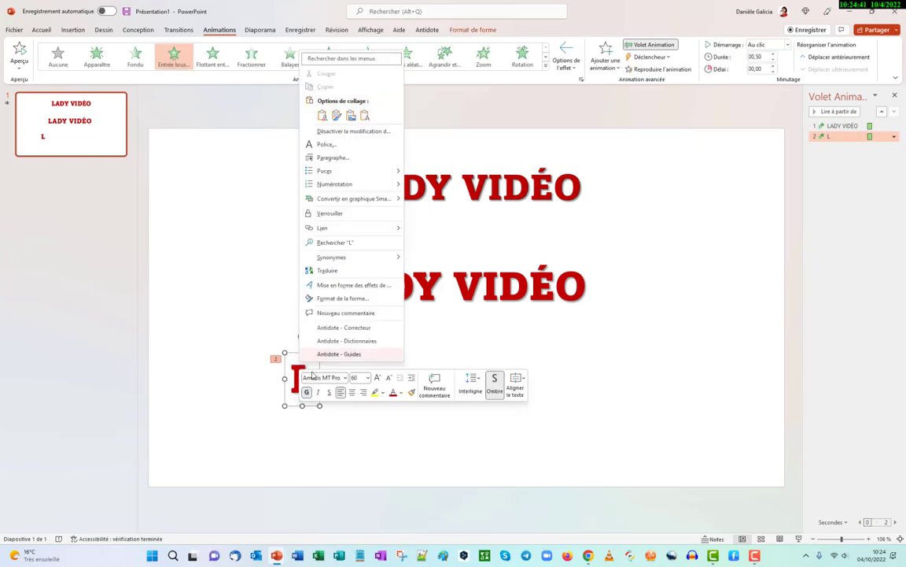
pyautogui.click(315, 358)
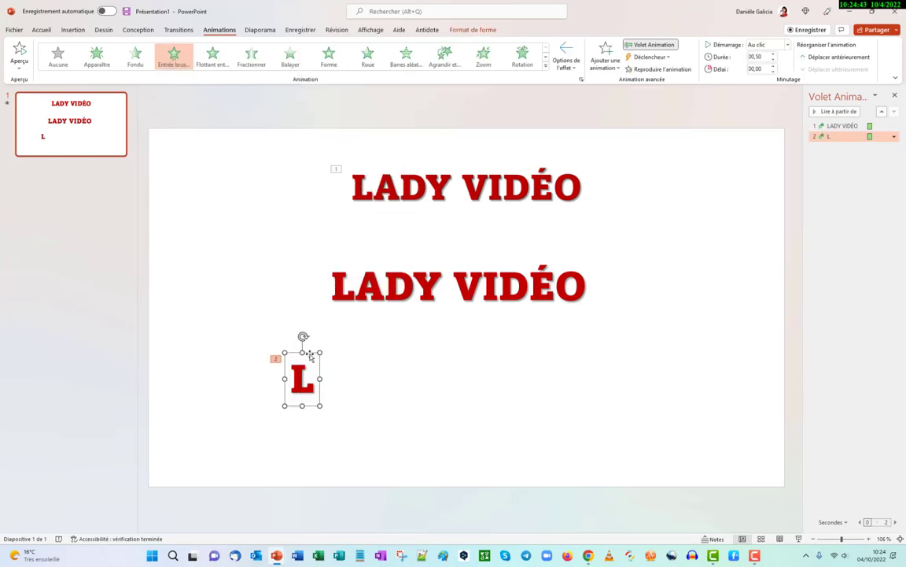
pyautogui.moveTo(310, 355); pyautogui.dragTo(352, 355)
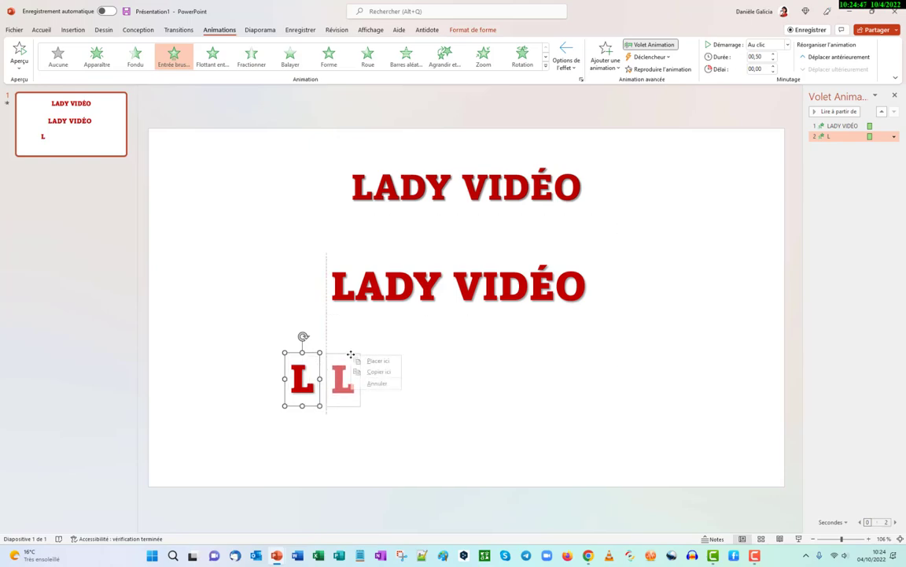
# - Make a copy of the L letter box, change it to A, and place it beside the L
pyautogui.click(381, 372)
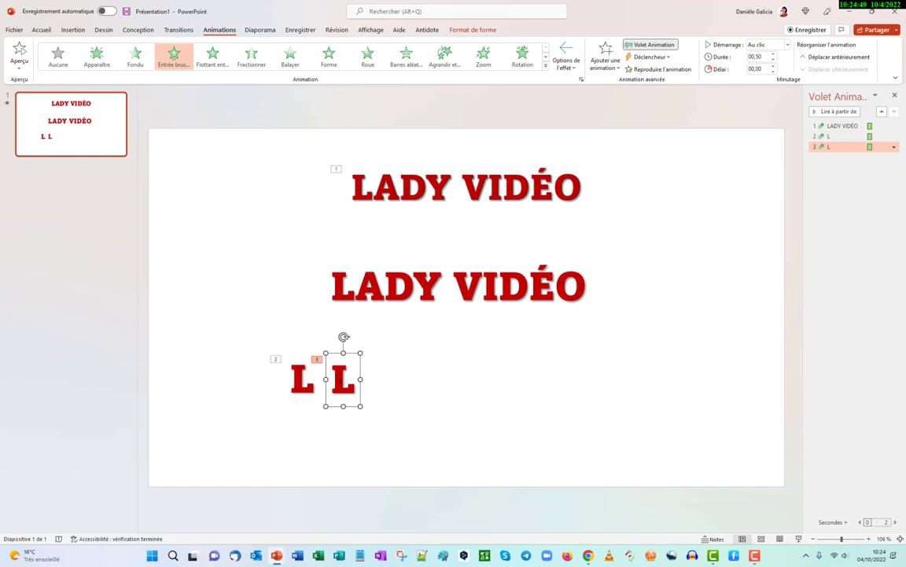
pyautogui.doubleClick(354, 381)
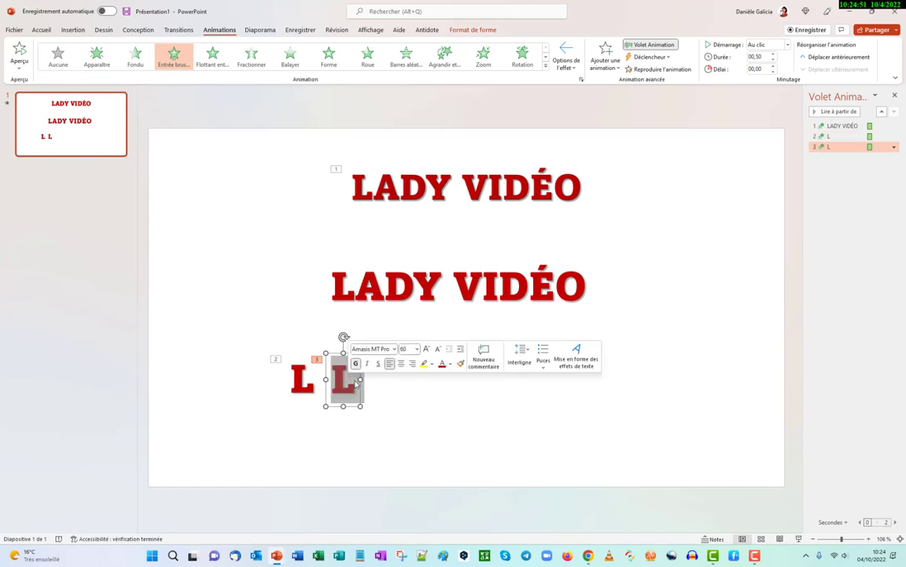
pyautogui.write('A')
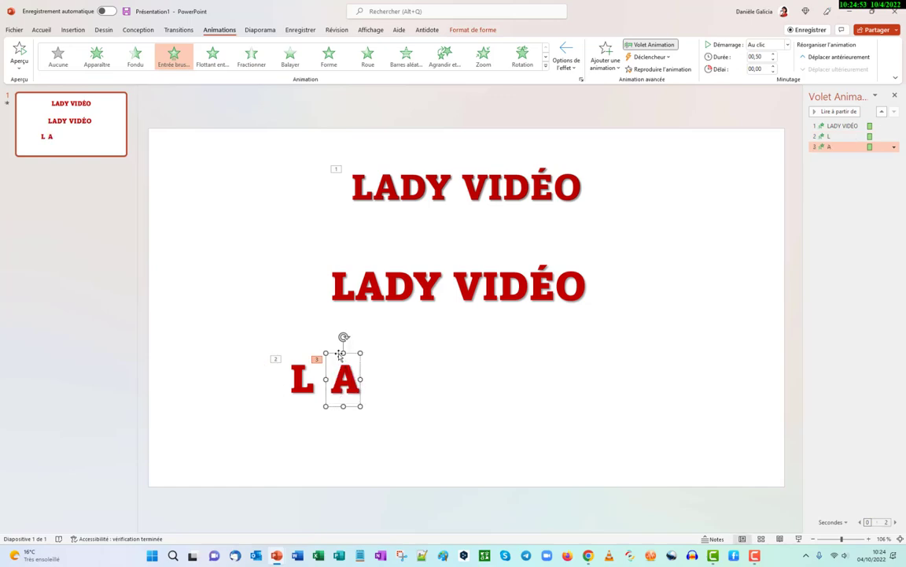
pyautogui.moveTo(350, 353); pyautogui.dragTo(323, 353)
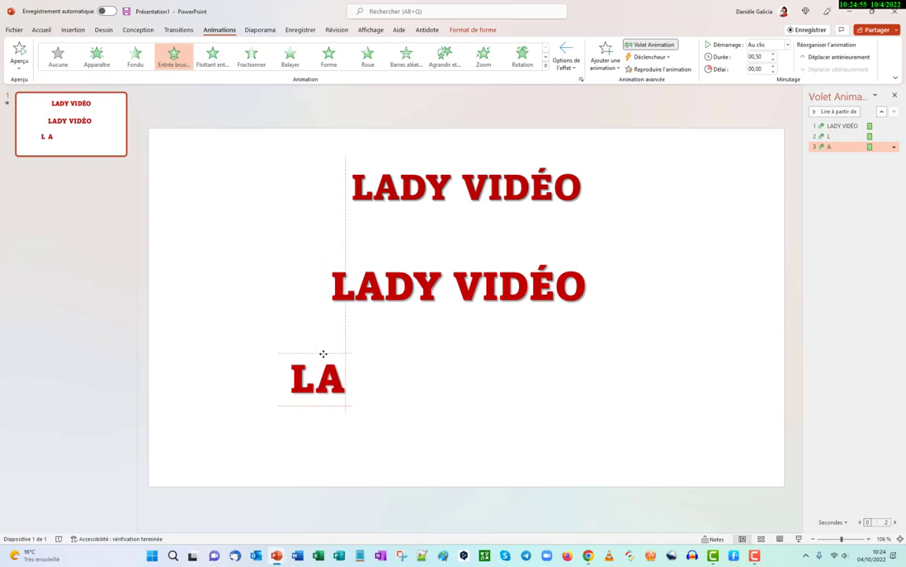
pyautogui.click(413, 410)
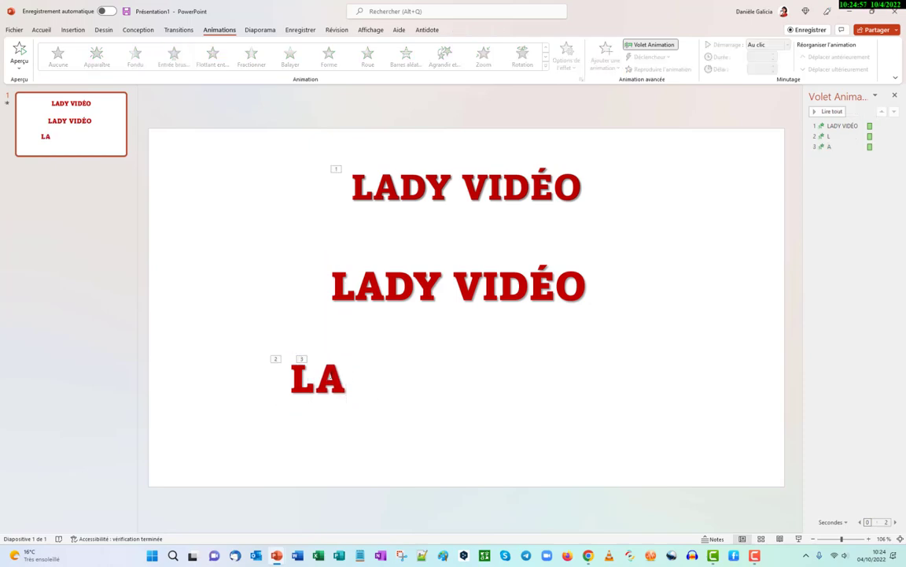
pyautogui.click(334, 362)
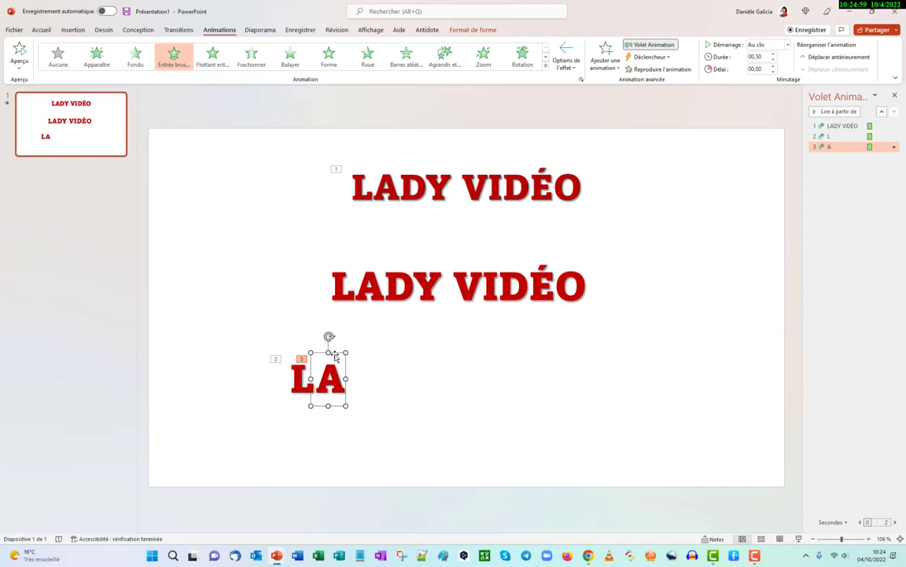
pyautogui.moveTo(335, 356)
pyautogui.mouseDown()
pyautogui.moveTo(371, 356)
pyautogui.moveTo(335, 357)
pyautogui.mouseUp()
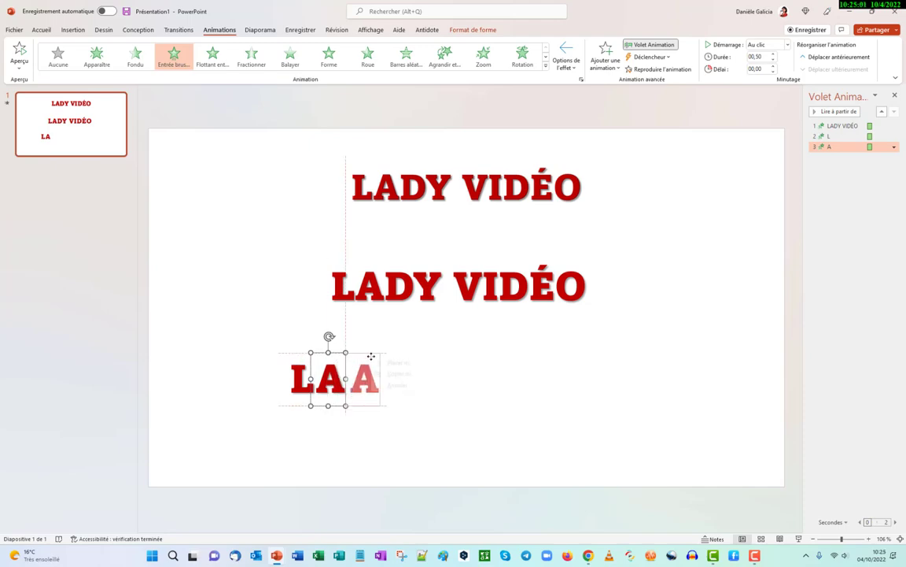
pyautogui.click(366, 379)
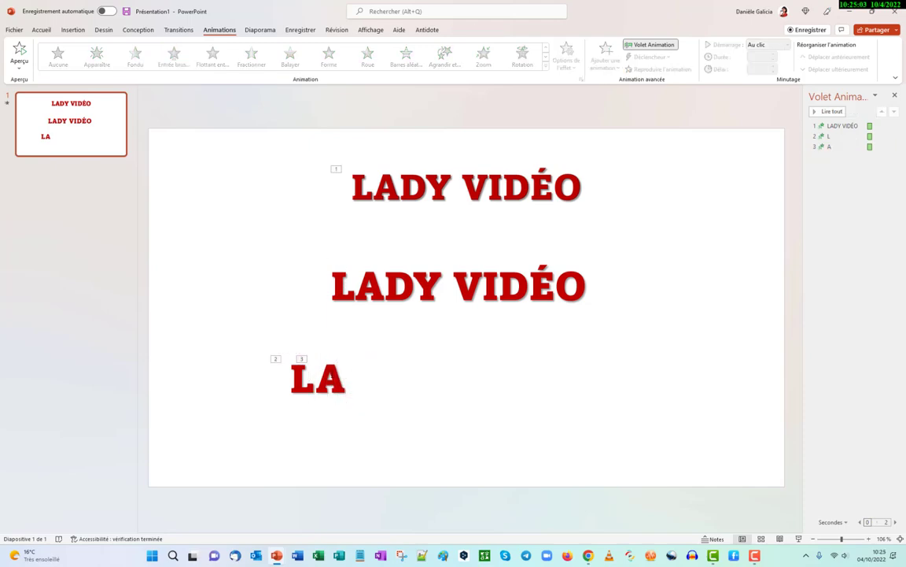
# - Copy the A box, change it to D, and position it right after LA
pyautogui.rightClick(331, 376)
pyautogui.press('Escape')
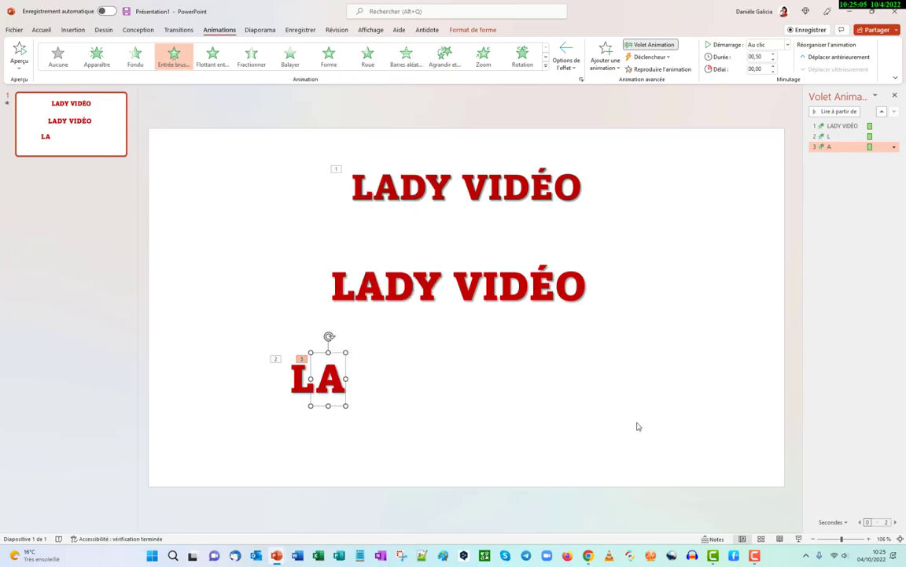
pyautogui.moveTo(332, 356); pyautogui.dragTo(367, 356)
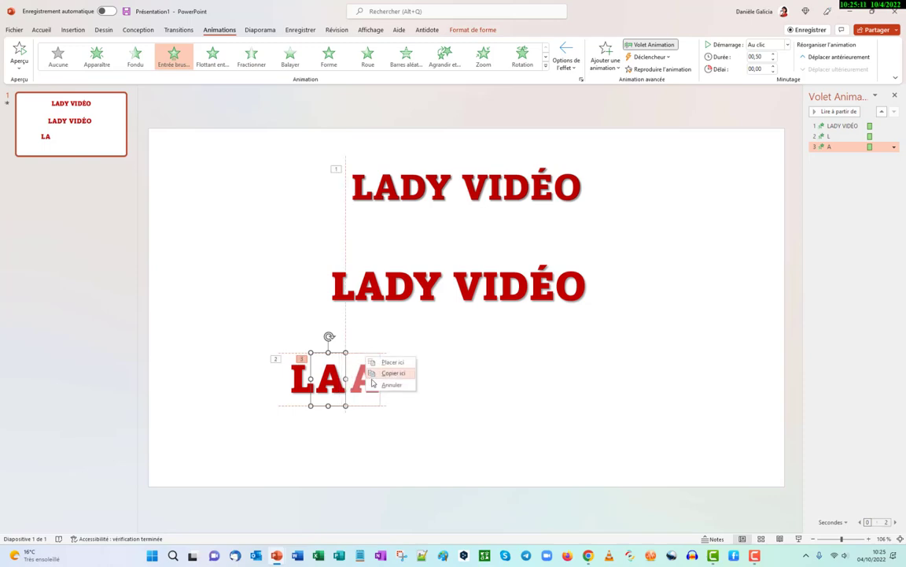
pyautogui.click(391, 373)
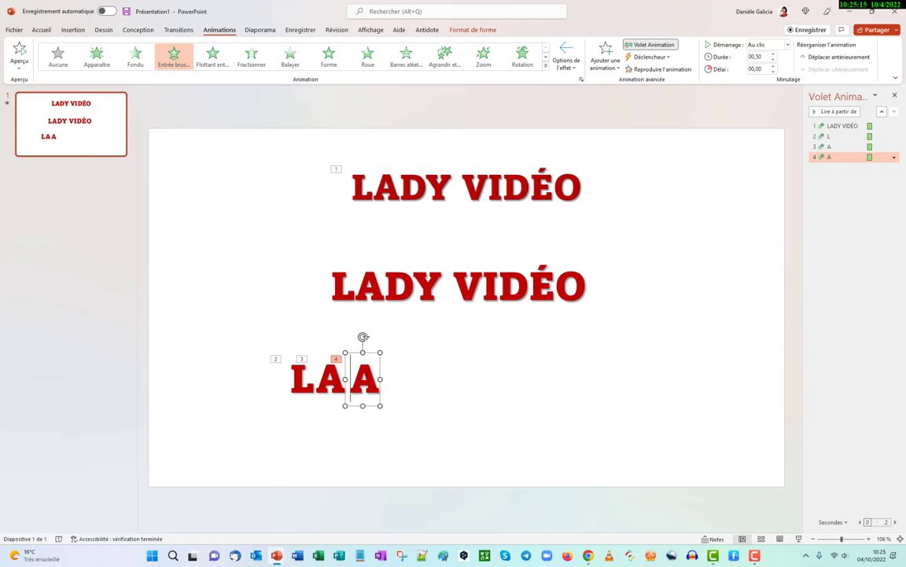
pyautogui.doubleClick(370, 373)
pyautogui.write('D')
pyautogui.moveTo(356, 354); pyautogui.dragTo(353, 355)
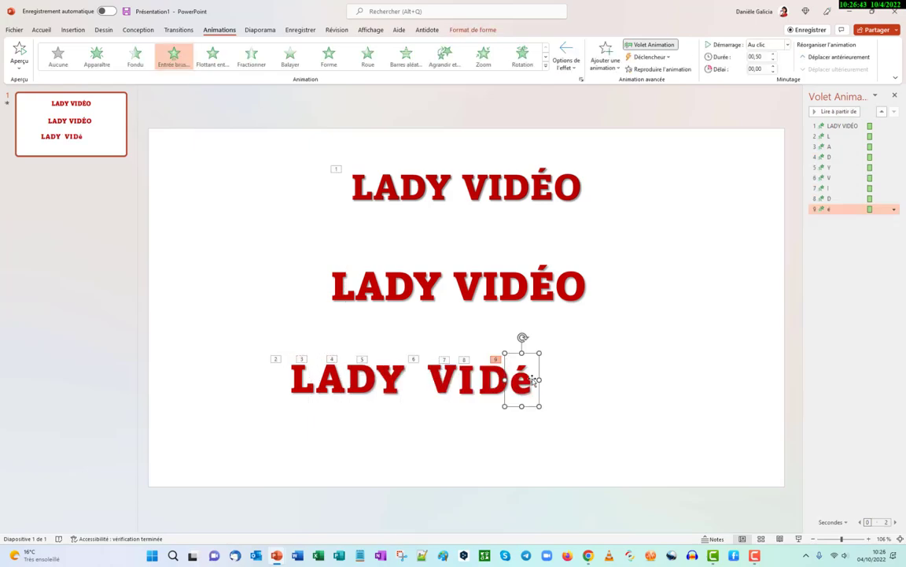
# - Align the é letter box and change it to uppercase É with the change-case option
pyautogui.moveTo(535, 381); pyautogui.dragTo(531, 380)
pyautogui.doubleClick(532, 380)
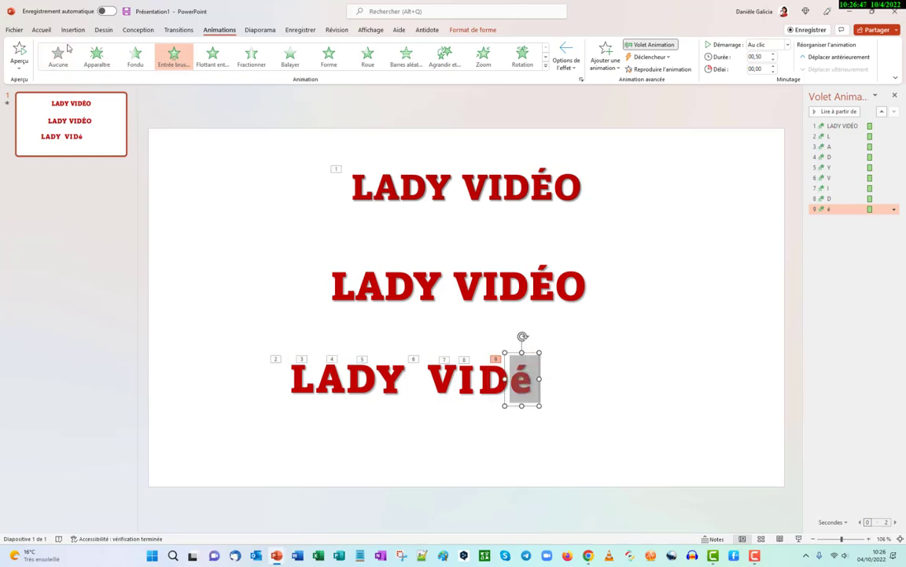
pyautogui.click(40, 30)
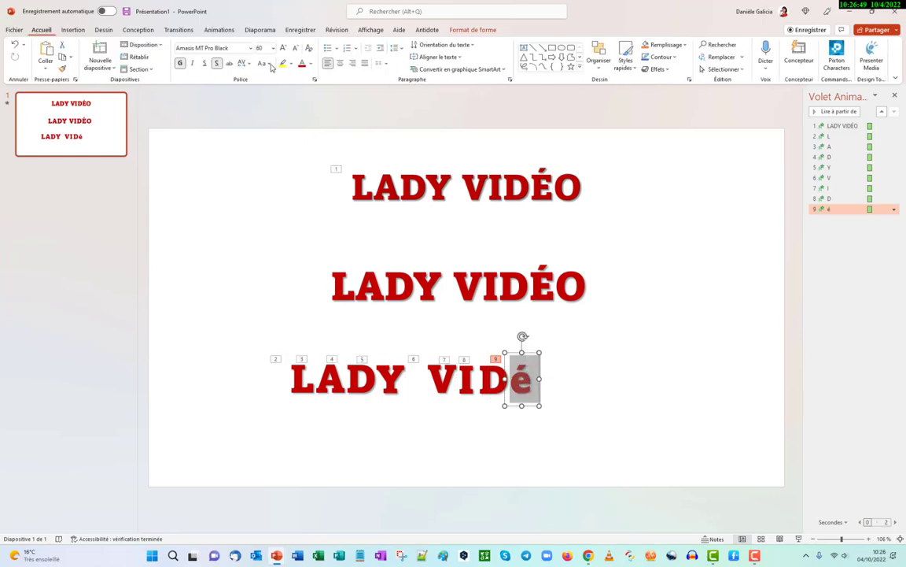
pyautogui.click(263, 63)
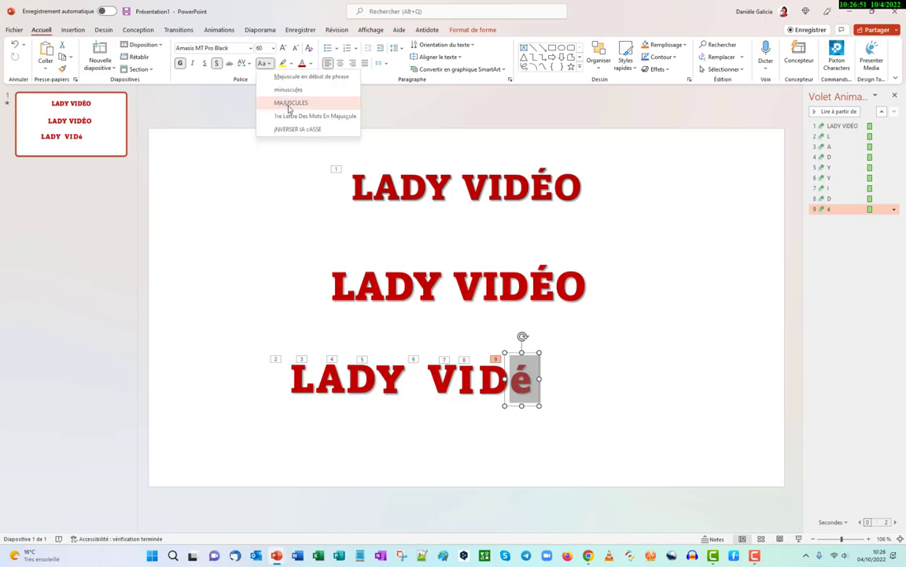
pyautogui.click(259, 96)
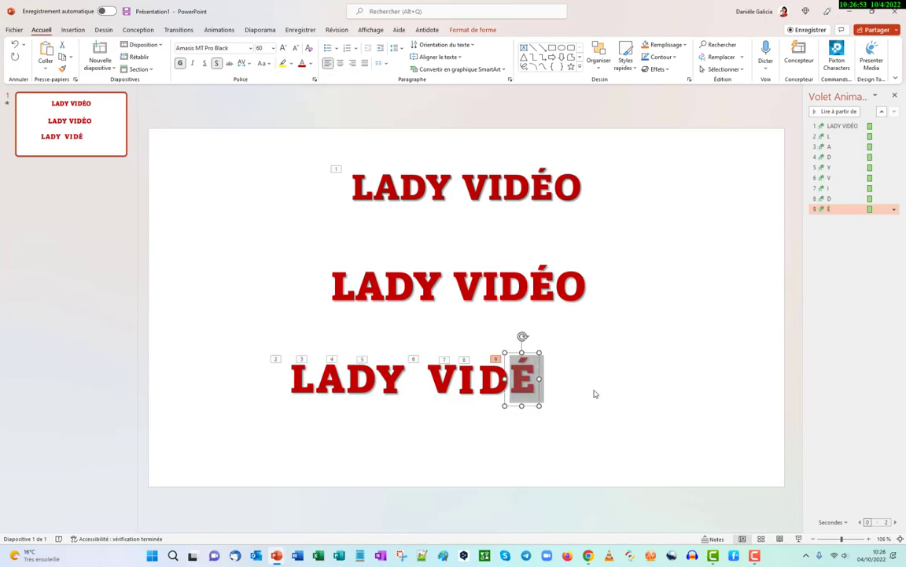
pyautogui.click(592, 394)
# - Copy the É box to its right, change it to O, and align it with the others
pyautogui.click(535, 364)
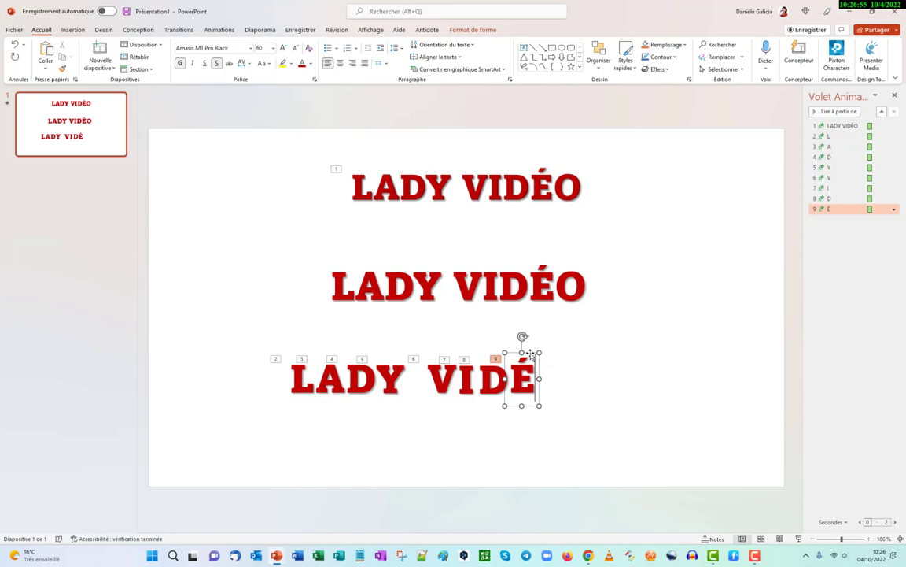
pyautogui.moveTo(530, 360); pyautogui.dragTo(559, 356)
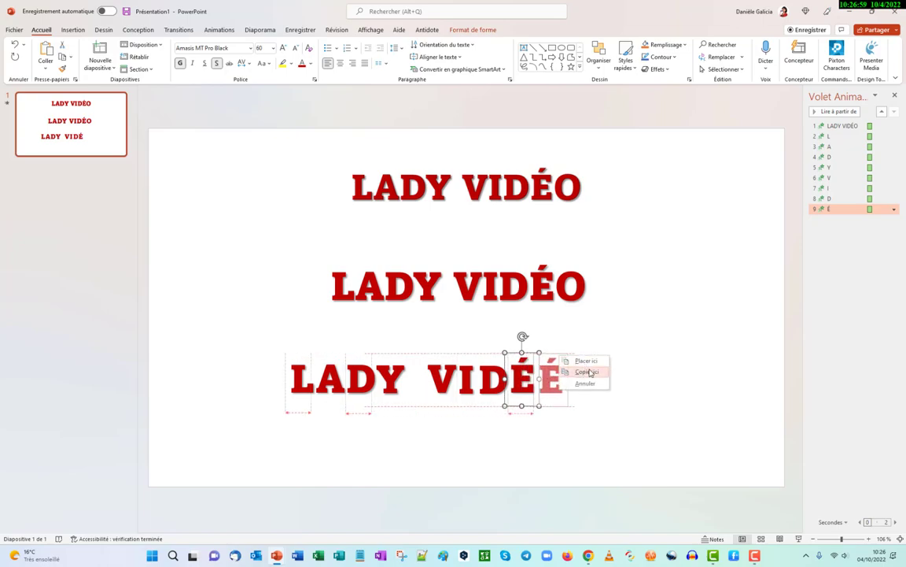
pyautogui.click(570, 372)
pyautogui.doubleClick(551, 369)
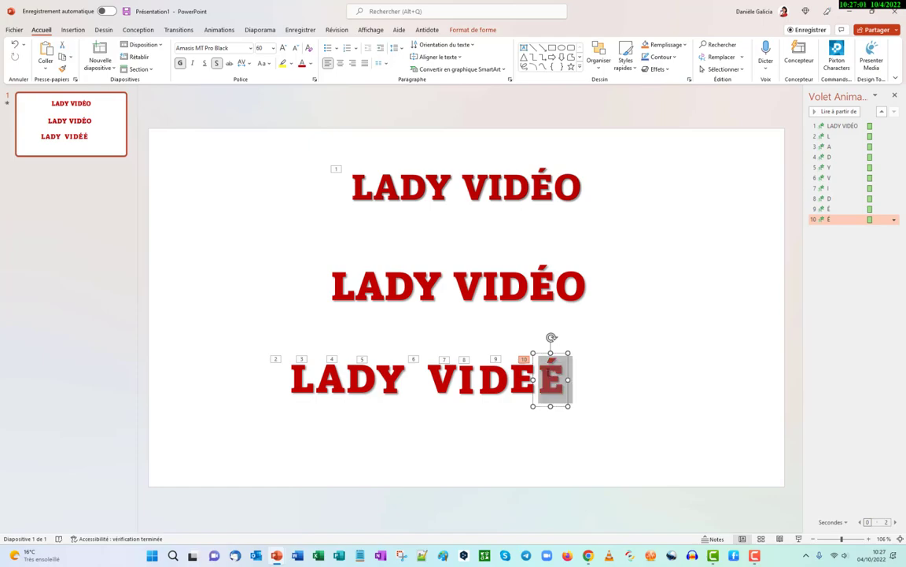
pyautogui.write('O')
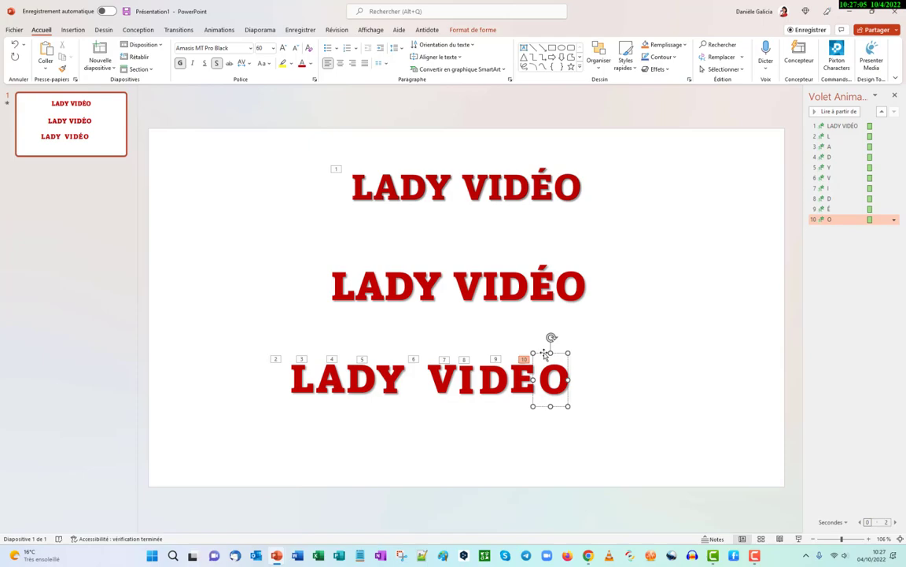
pyautogui.moveTo(543, 354); pyautogui.dragTo(541, 352)
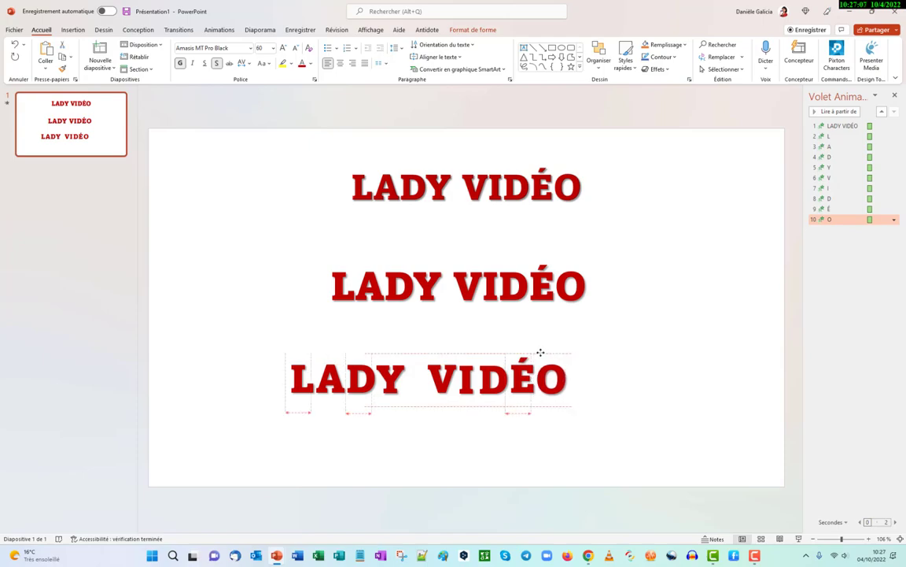
pyautogui.click(551, 455)
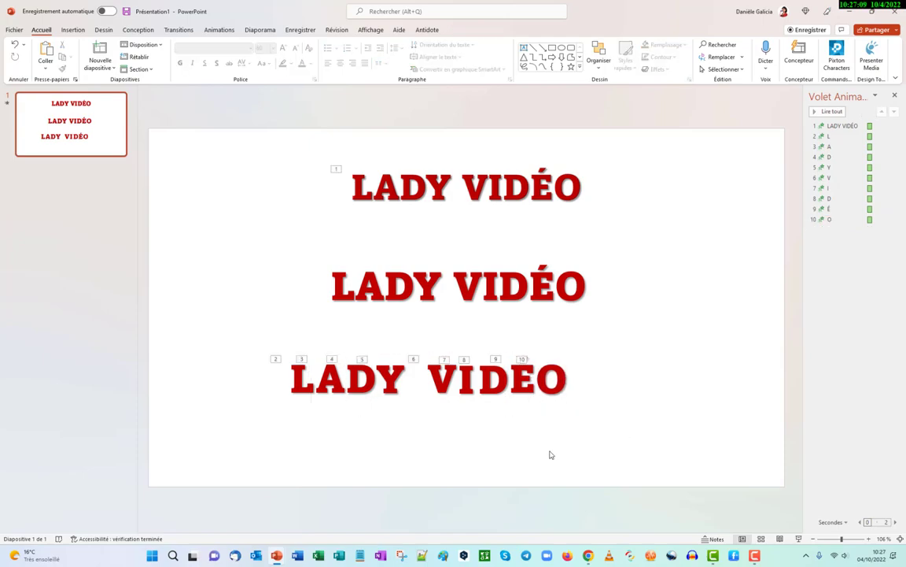
# - Move the middle LADY VIDÉO box up beneath the top title and preview all animations
pyautogui.click(443, 292)
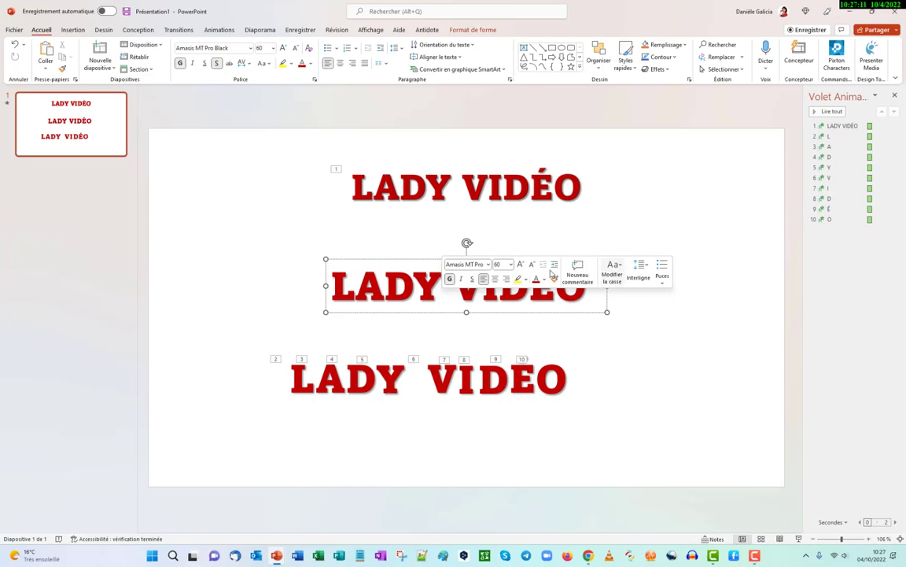
pyautogui.moveTo(424, 260); pyautogui.dragTo(427, 215)
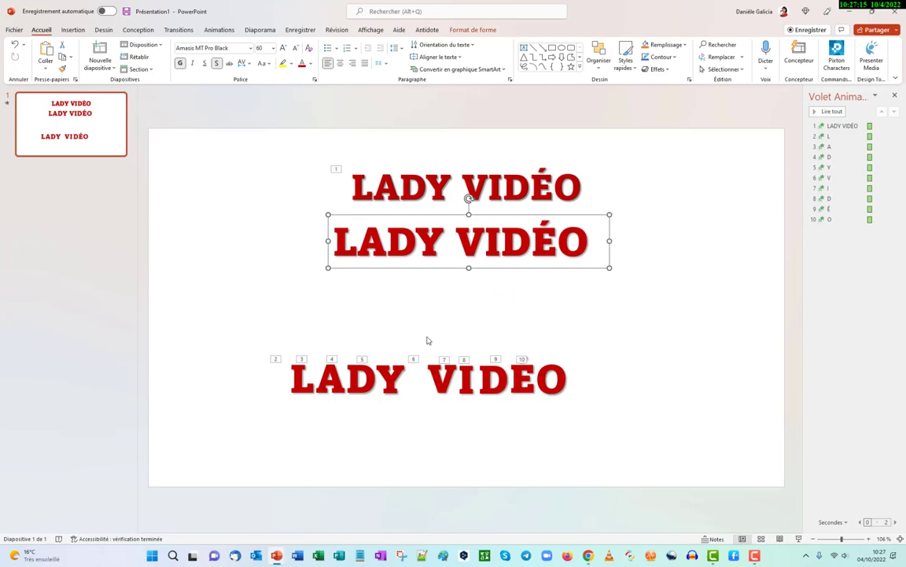
pyautogui.click(467, 309)
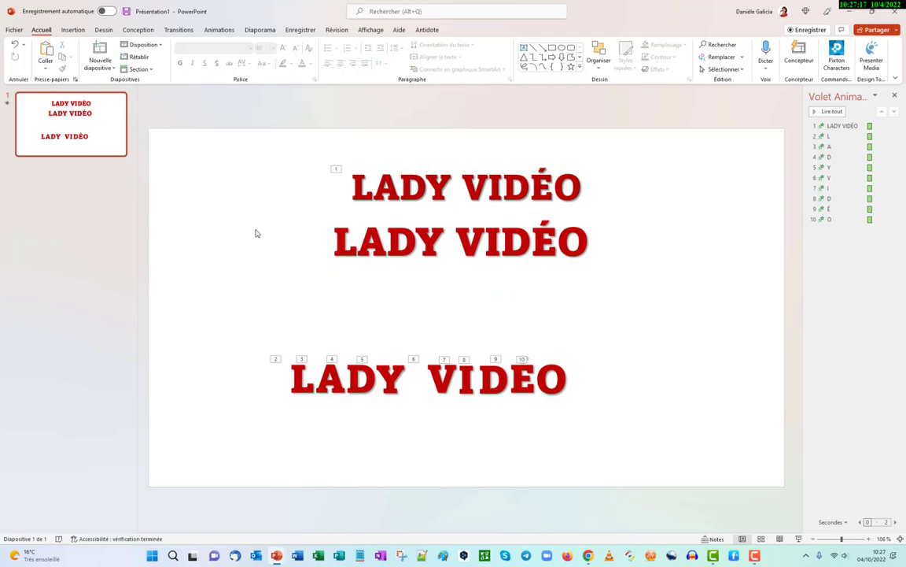
pyautogui.click(7, 100)
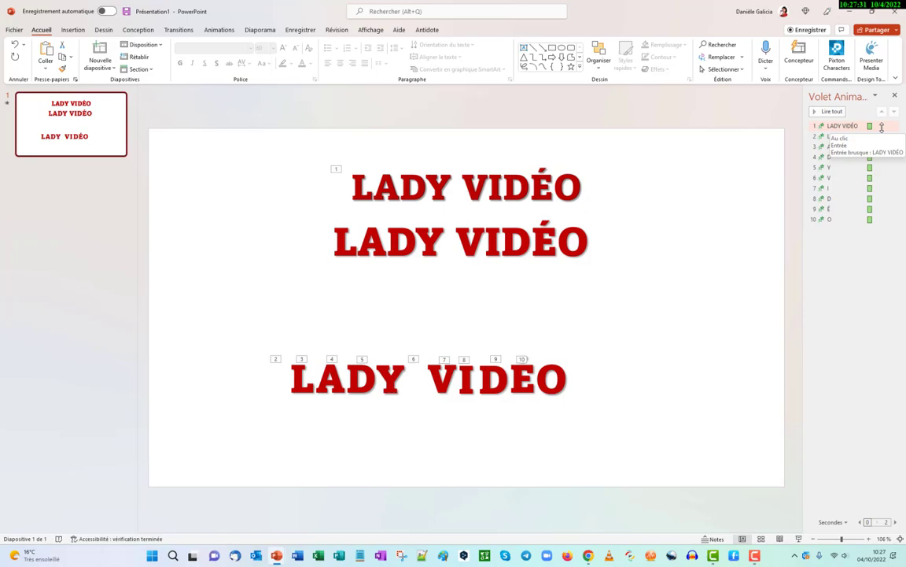
# - Select all ten letter animations to view their settings, preview the sequence, then select the L
pyautogui.click(881, 127)
pyautogui.keyDown('shift'); pyautogui.click(894, 220); pyautogui.keyUp('shift')
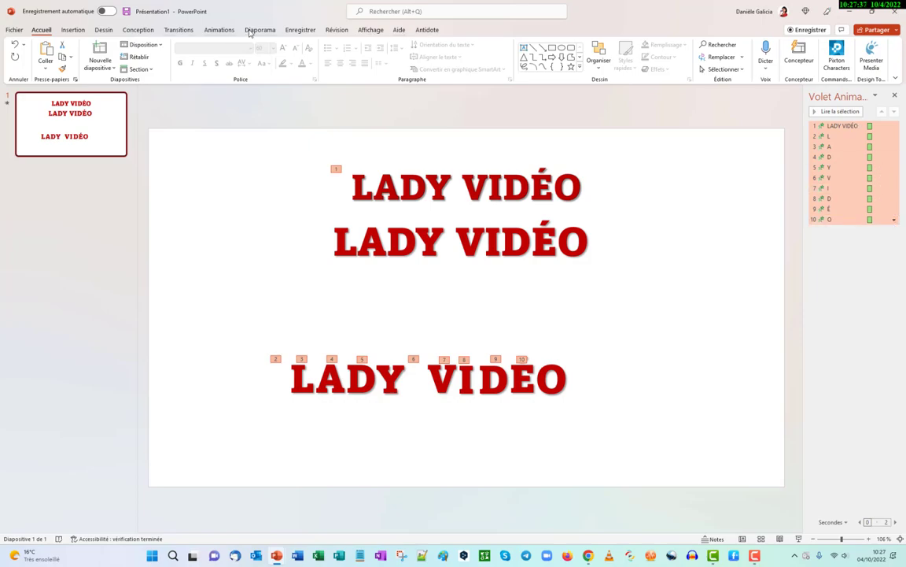
pyautogui.click(218, 30)
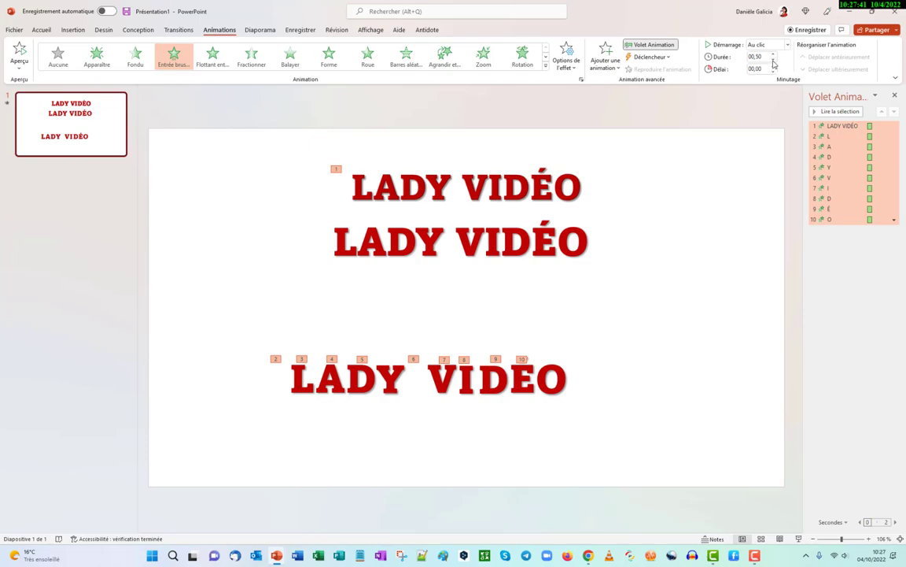
pyautogui.click(836, 321)
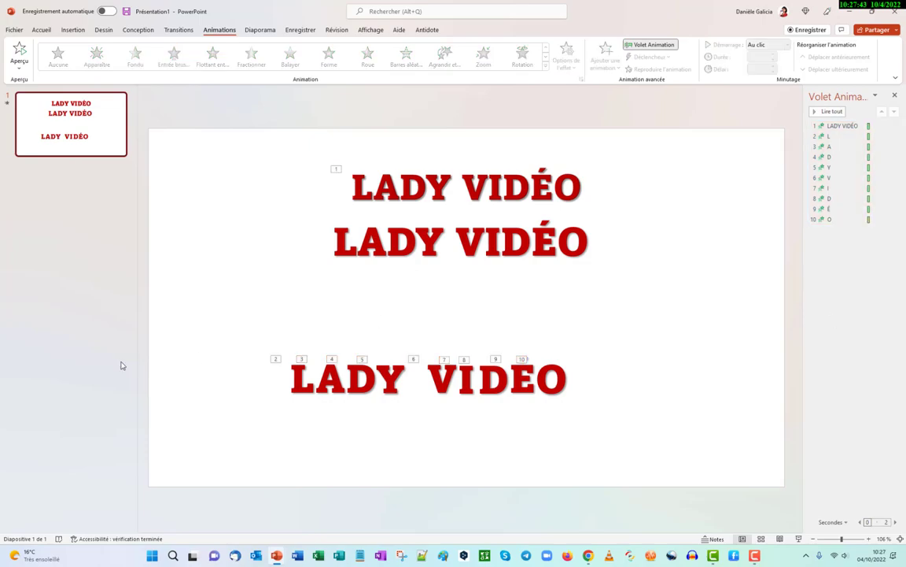
pyautogui.click(7, 105)
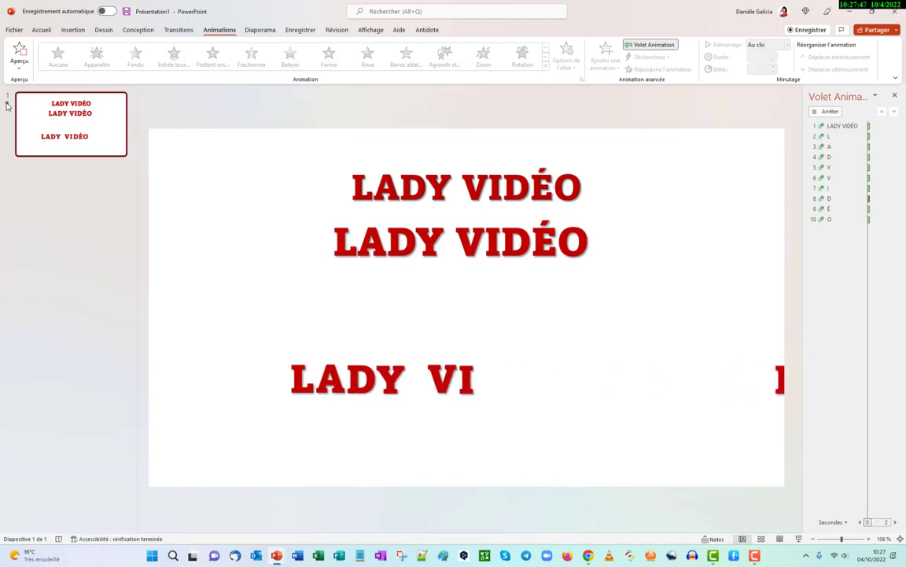
pyautogui.click(331, 378)
pyautogui.click(308, 378)
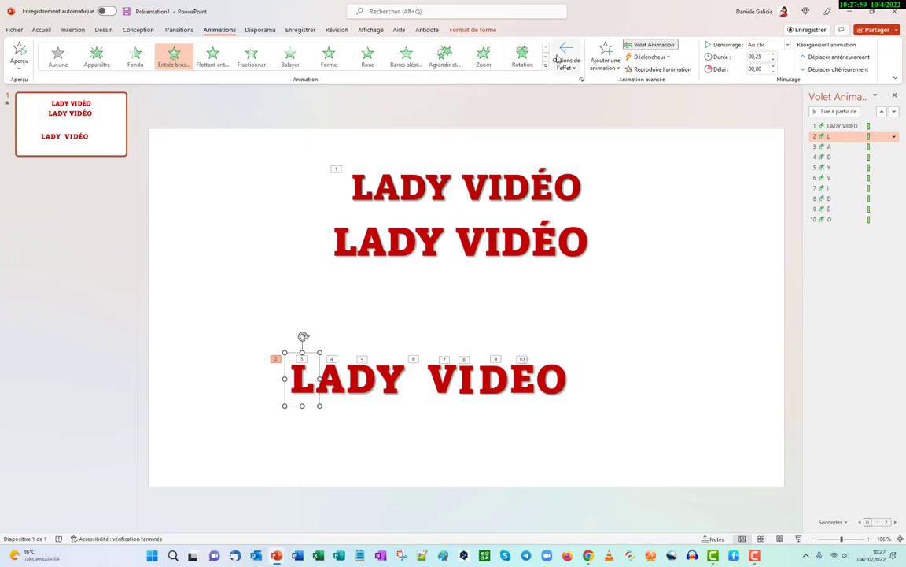
# - Add the Chanceler emphasis effect to the L and then to the A
pyautogui.click(604, 59)
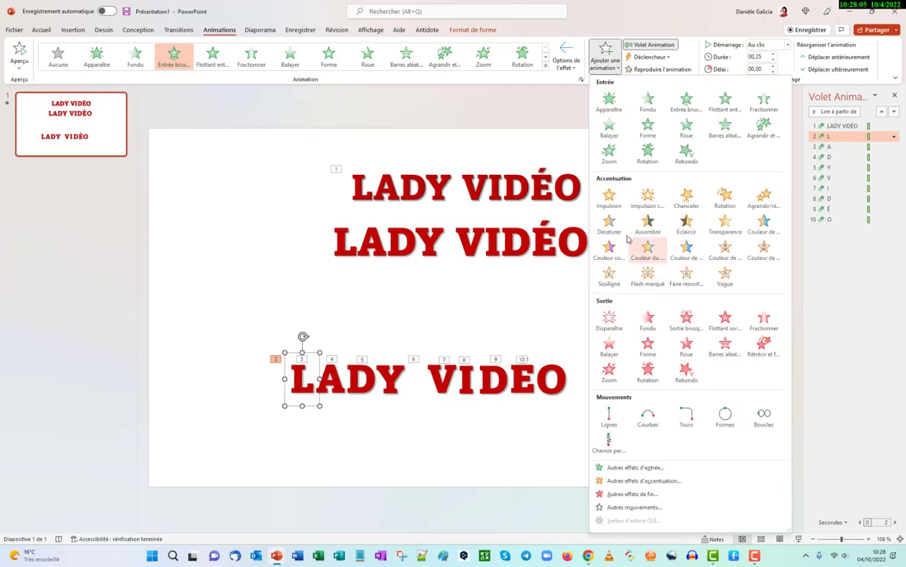
pyautogui.click(686, 197)
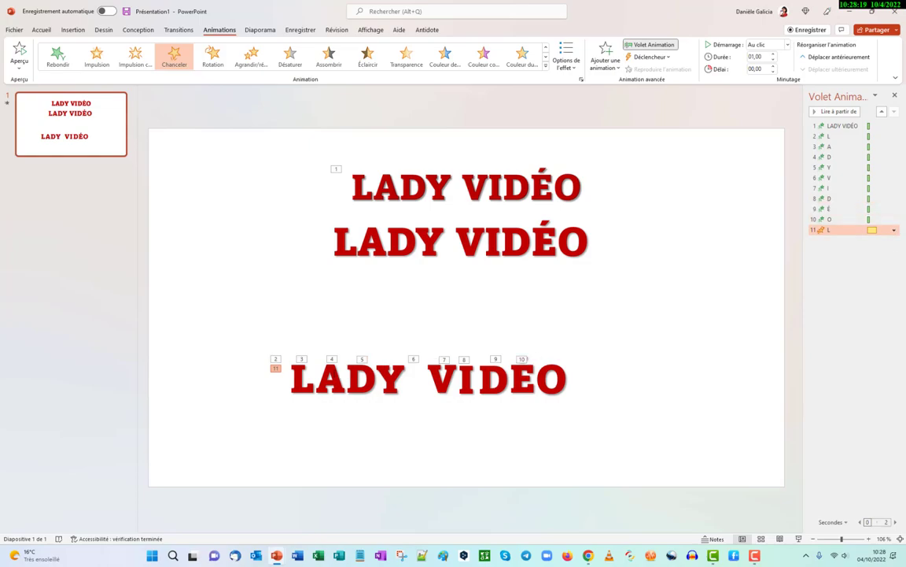
pyautogui.click(301, 359)
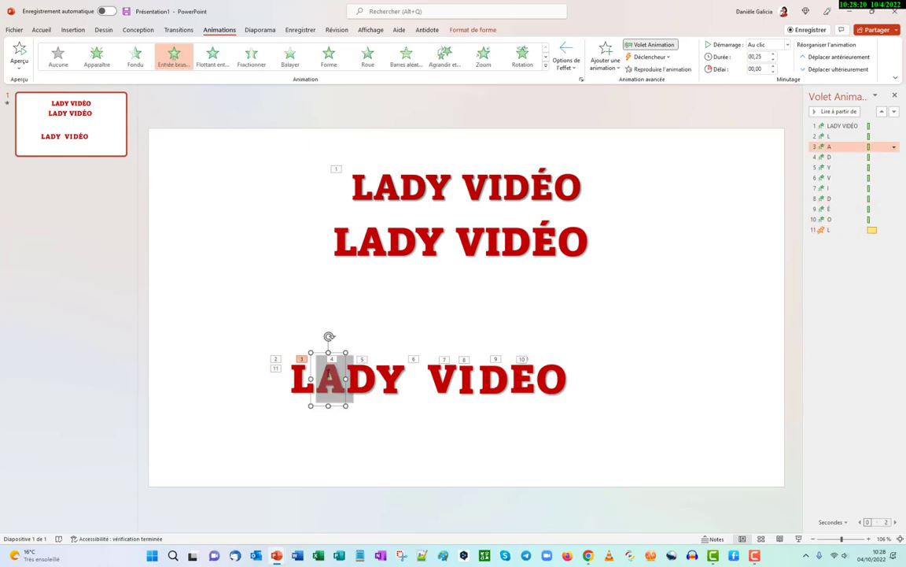
pyautogui.click(606, 52)
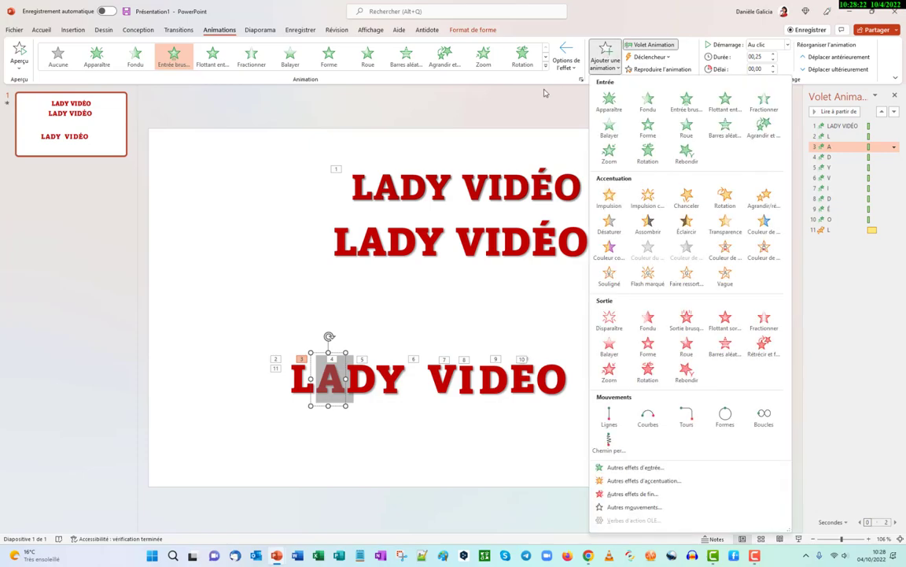
pyautogui.click(682, 199)
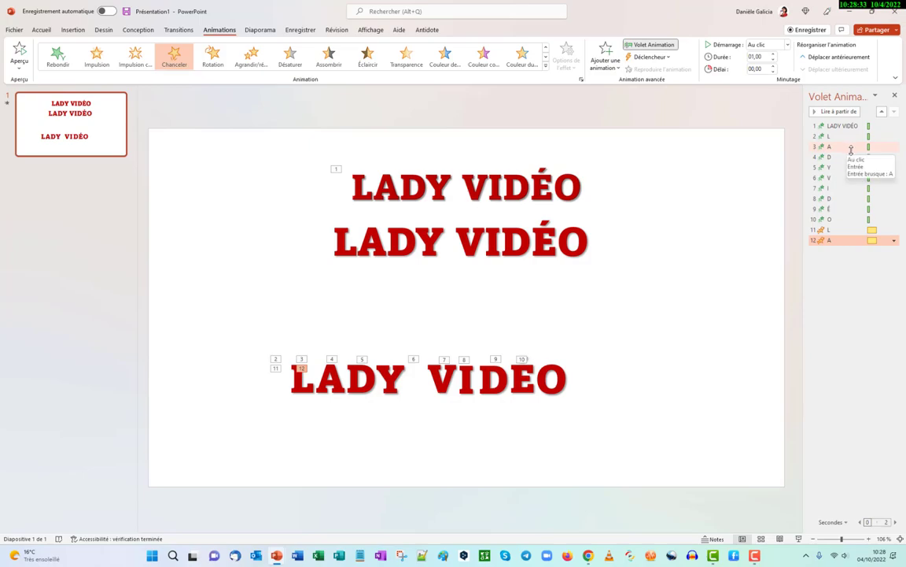
# - Add Chanceler emphasis to letters D through O together from the Animation pane
pyautogui.click(852, 150)
pyautogui.click(854, 156)
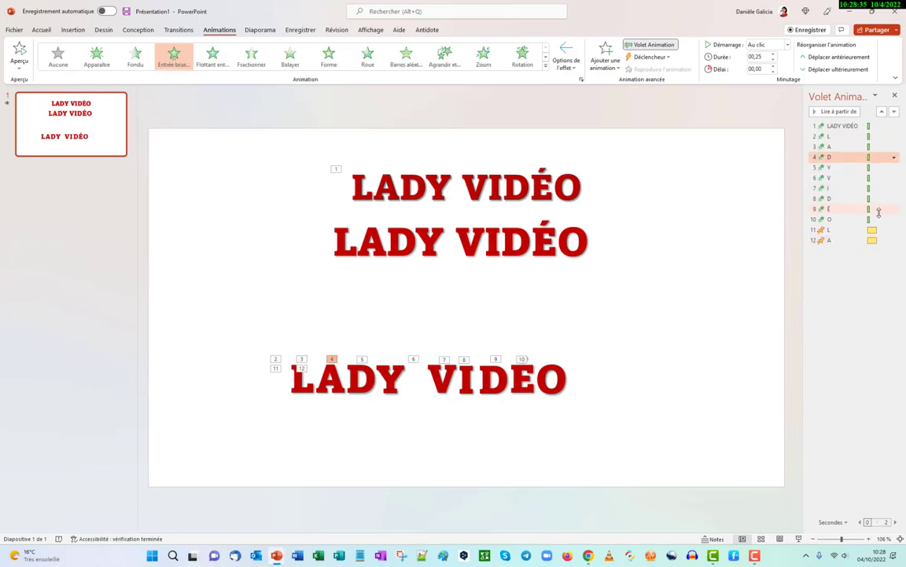
pyautogui.keyDown('shift'); pyautogui.click(860, 220); pyautogui.keyUp('shift')
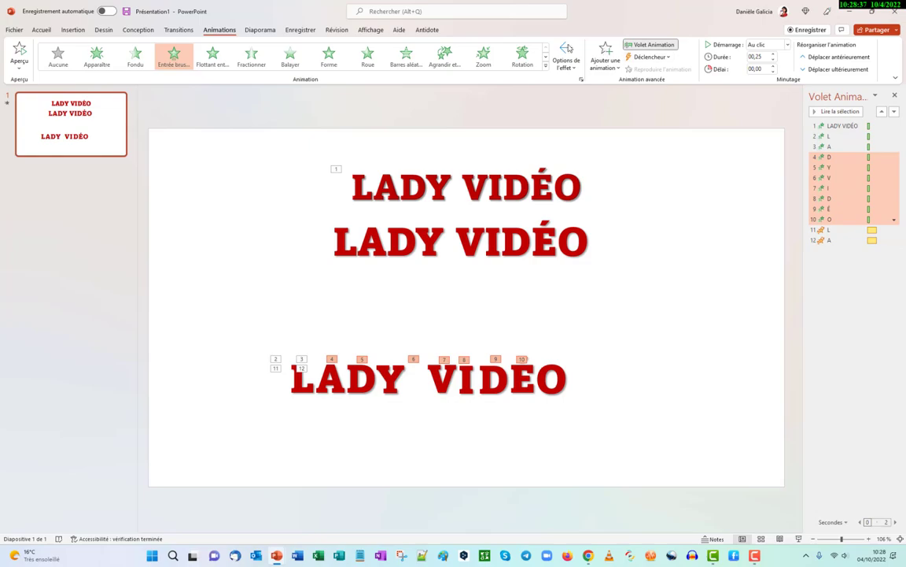
pyautogui.click(604, 63)
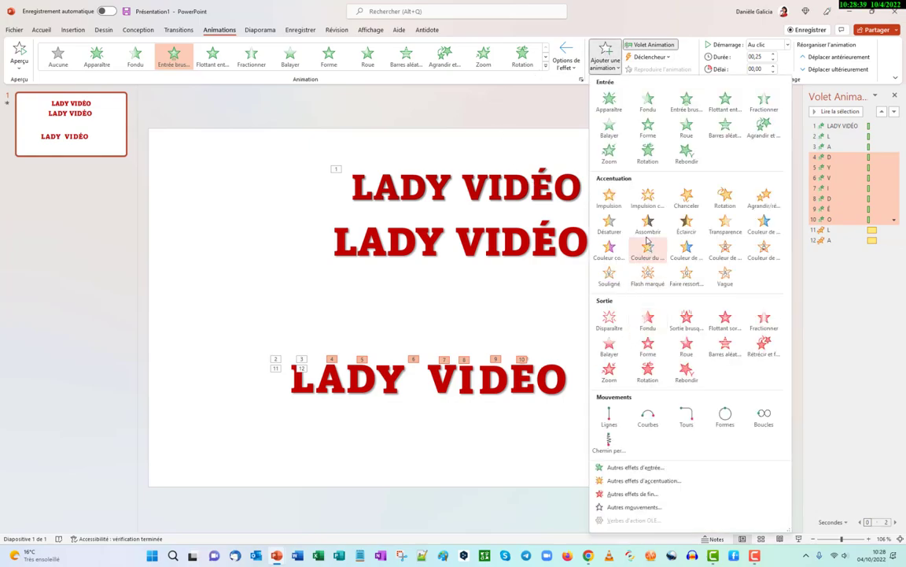
pyautogui.click(684, 199)
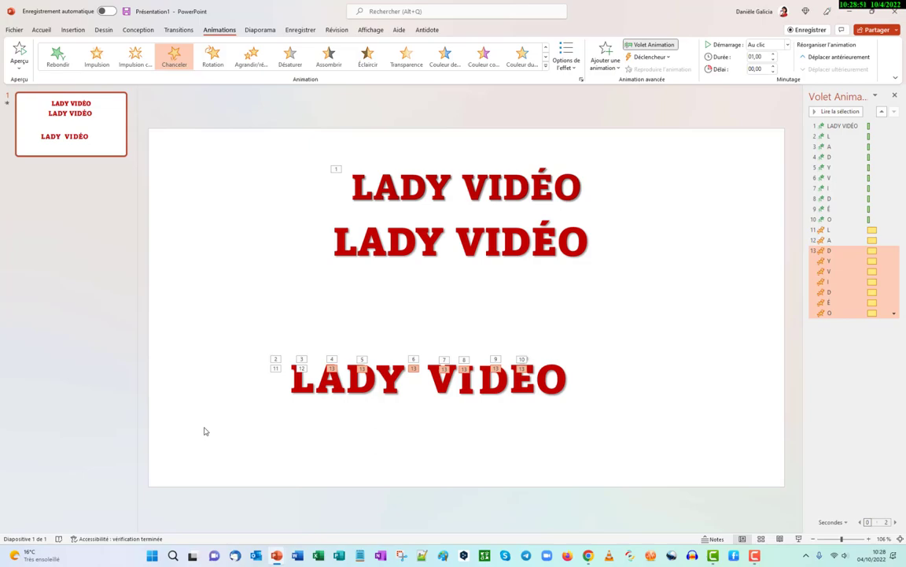
pyautogui.click(192, 401)
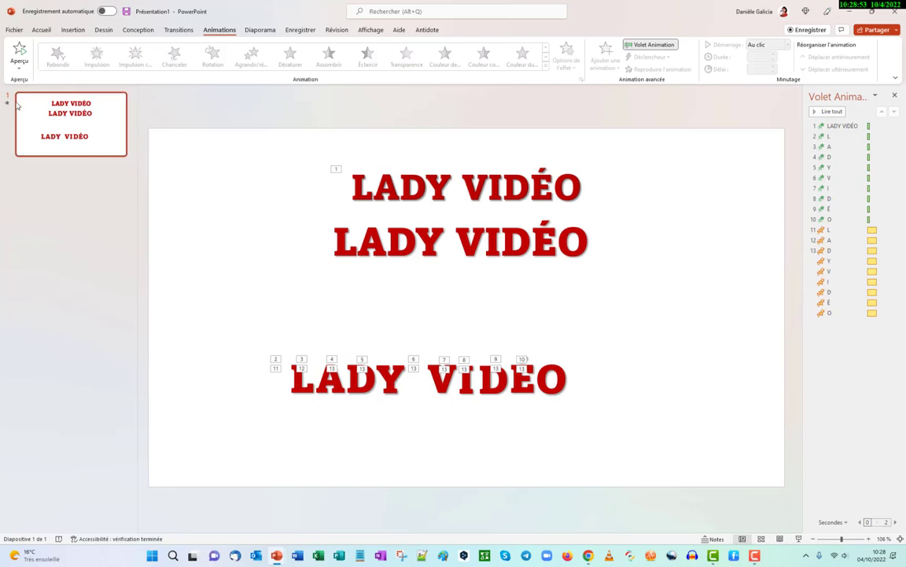
# - Preview the animations, then set the D and A Chanceler effects to Démarrer après le précédent
pyautogui.click(8, 102)
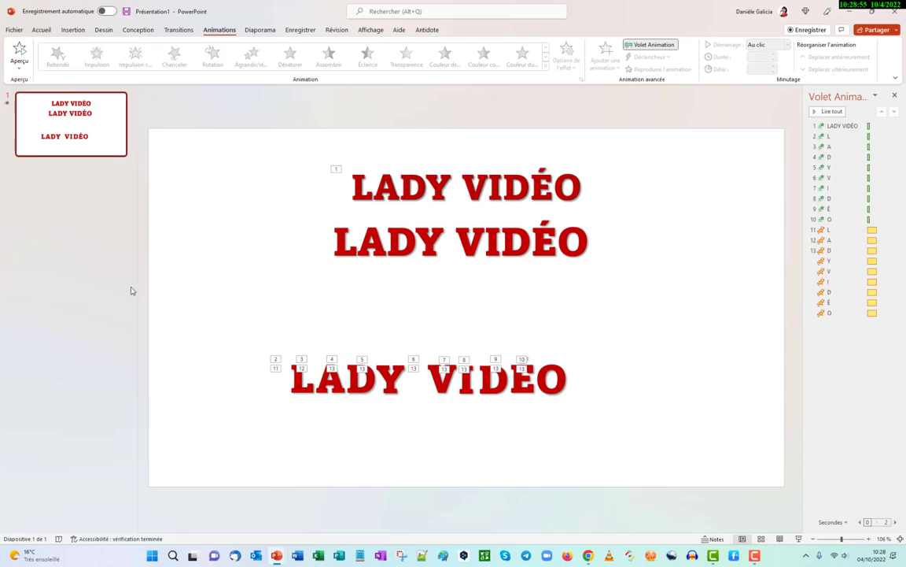
pyautogui.click(7, 103)
pyautogui.click(877, 254)
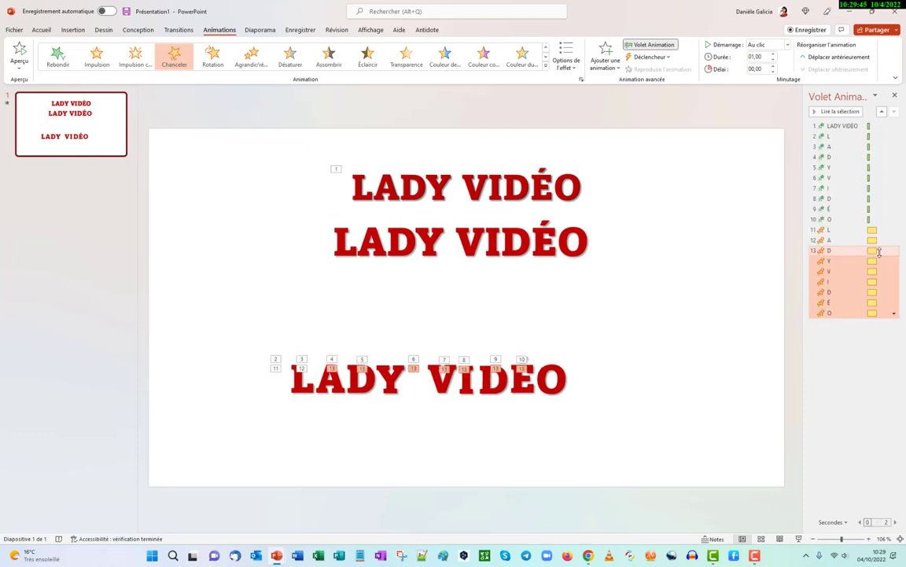
pyautogui.click(893, 252)
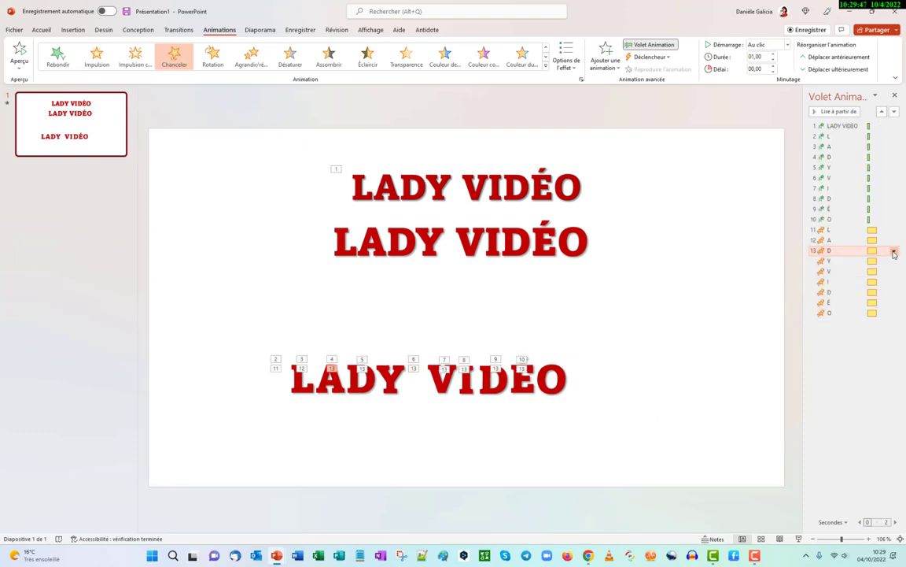
pyautogui.click(894, 252)
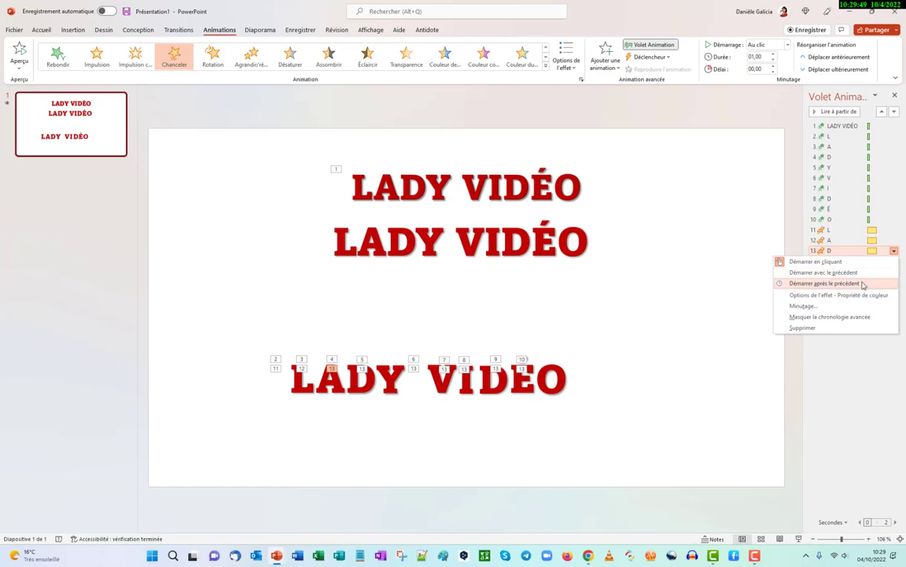
pyautogui.click(824, 282)
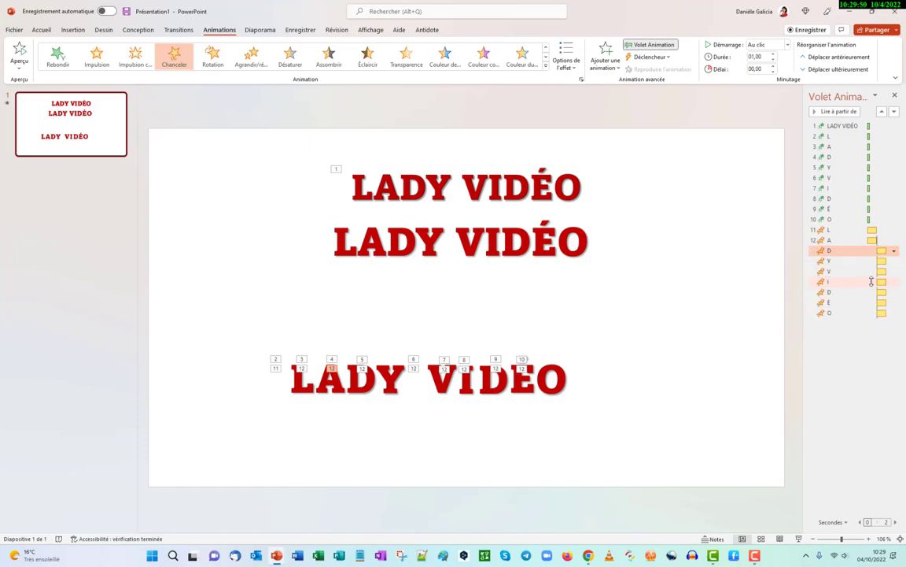
pyautogui.click(886, 240)
pyautogui.click(894, 241)
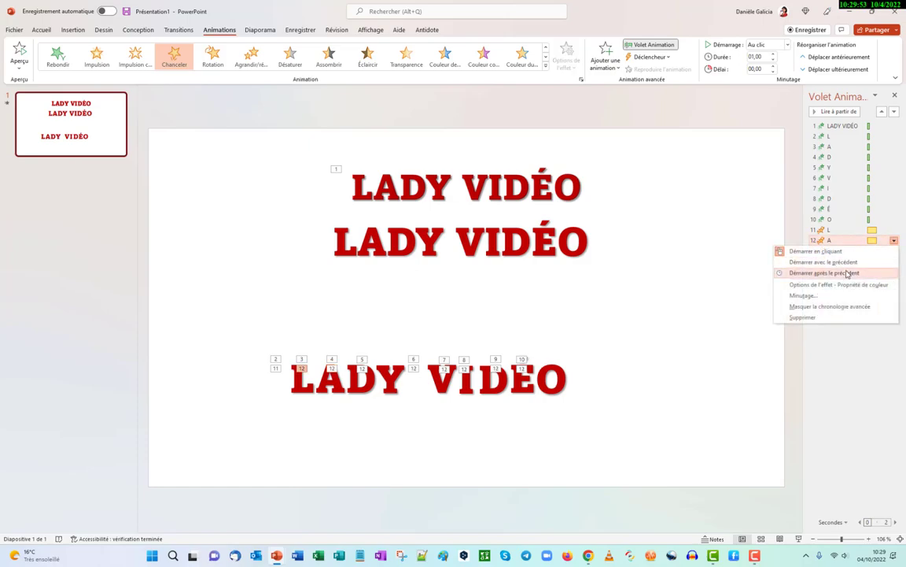
pyautogui.click(837, 272)
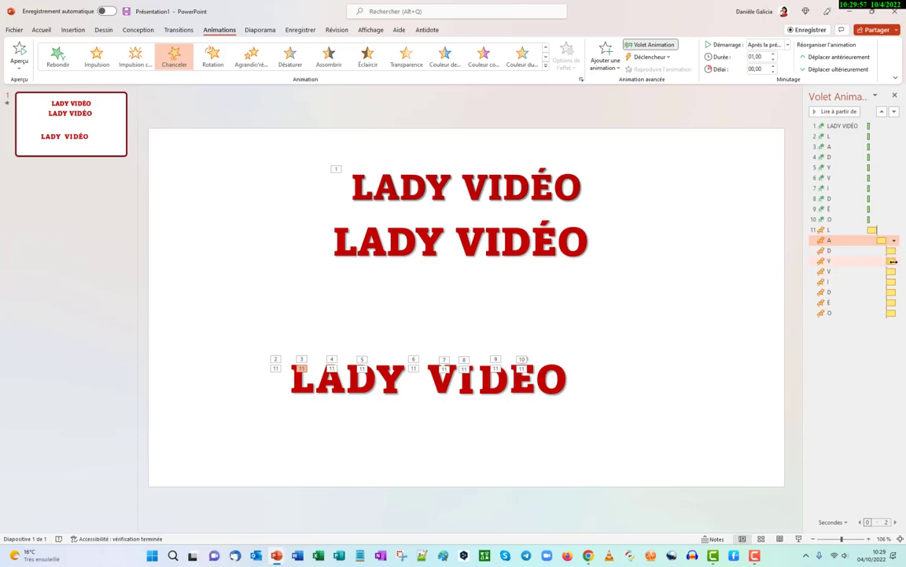
# - Set the Y through O Chanceler effects to Démarrer après le précédent
pyautogui.click(894, 261)
pyautogui.click(893, 314)
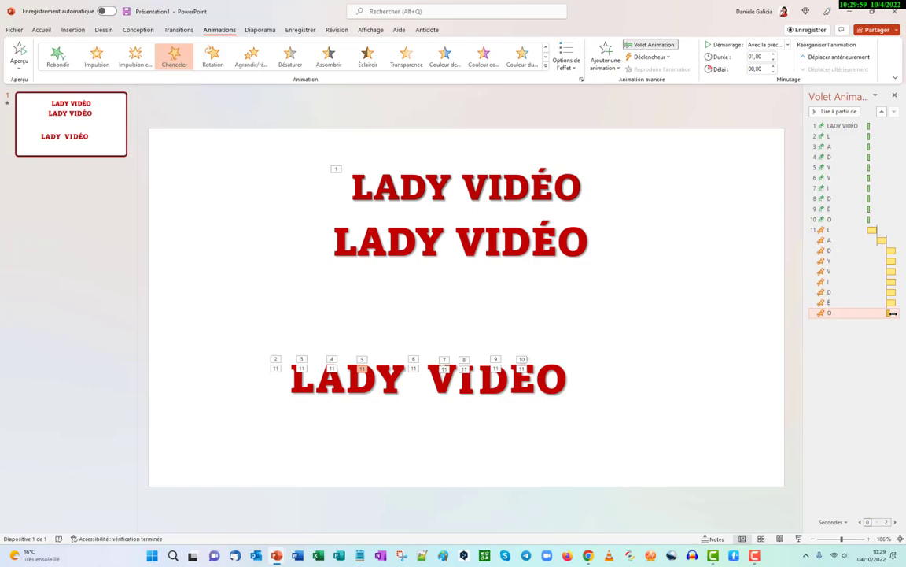
pyautogui.click(891, 260)
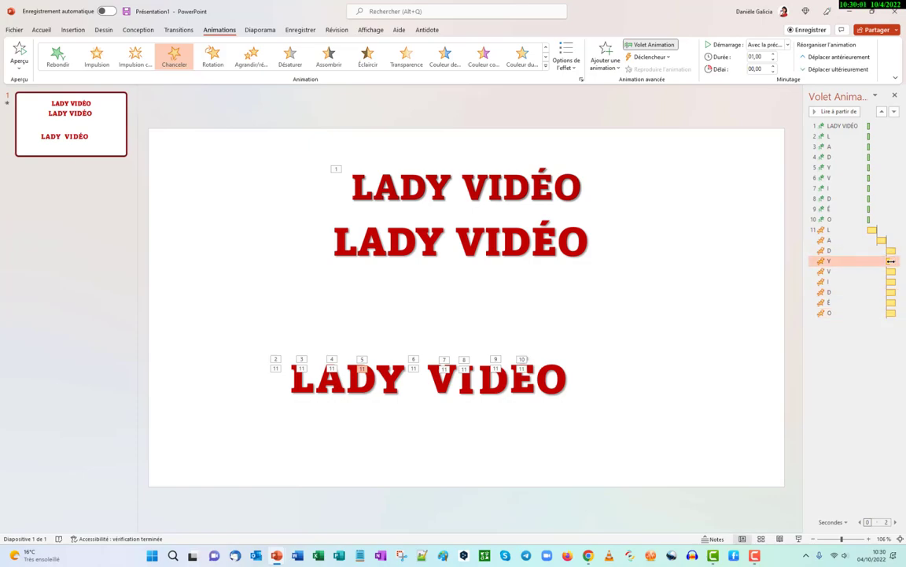
pyautogui.keyDown('shift'); pyautogui.click(878, 313); pyautogui.keyUp('shift')
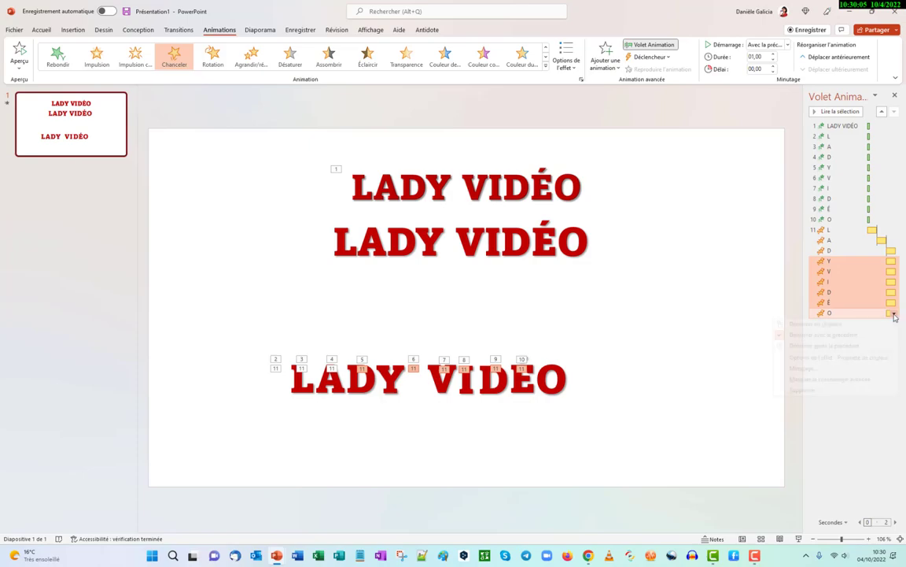
pyautogui.click(828, 346)
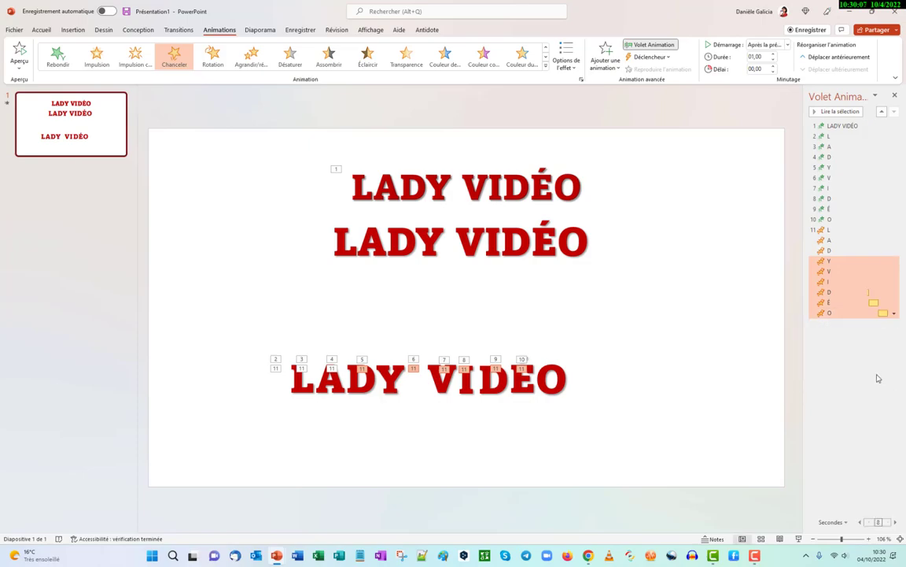
pyautogui.click(878, 378)
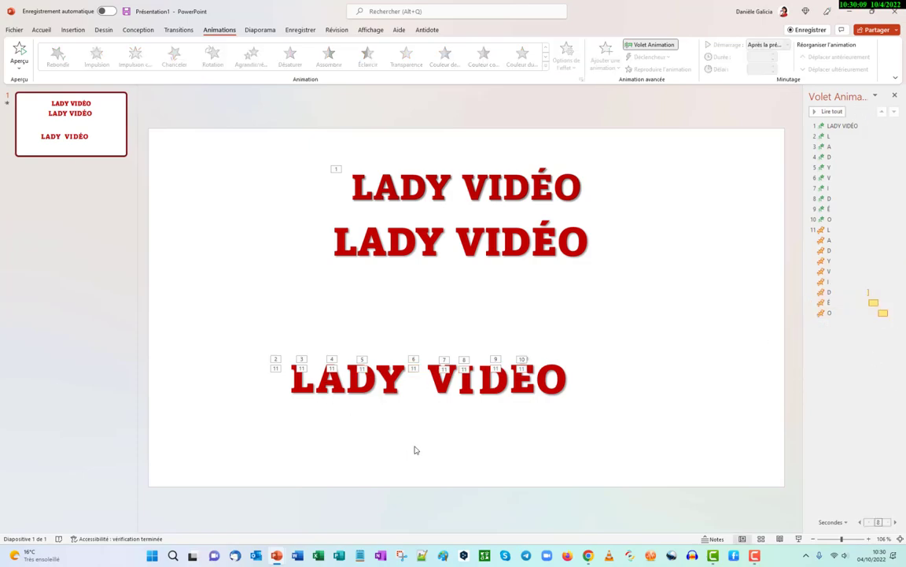
# - Preview the sequence, then select the middle LADY VIDÉO text box and press Delete
pyautogui.click(8, 103)
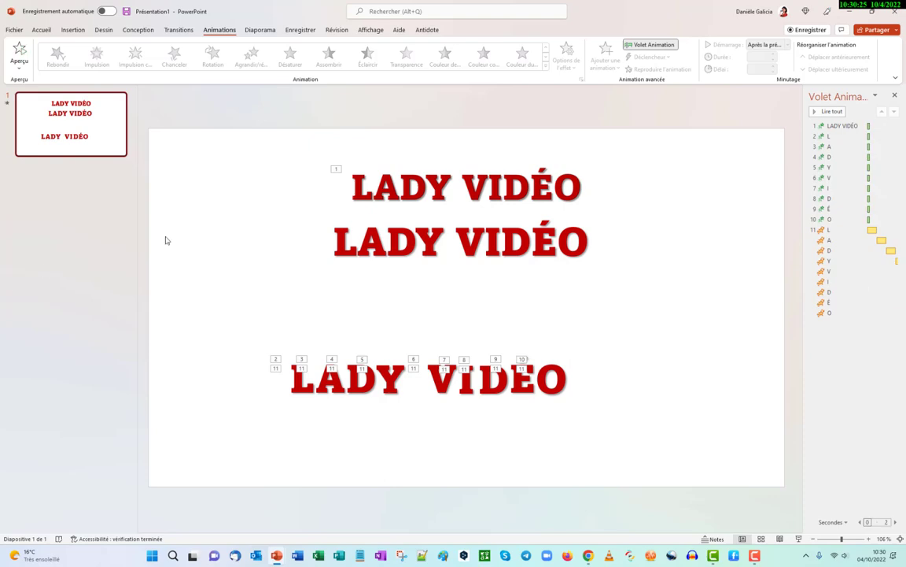
pyautogui.click(848, 232)
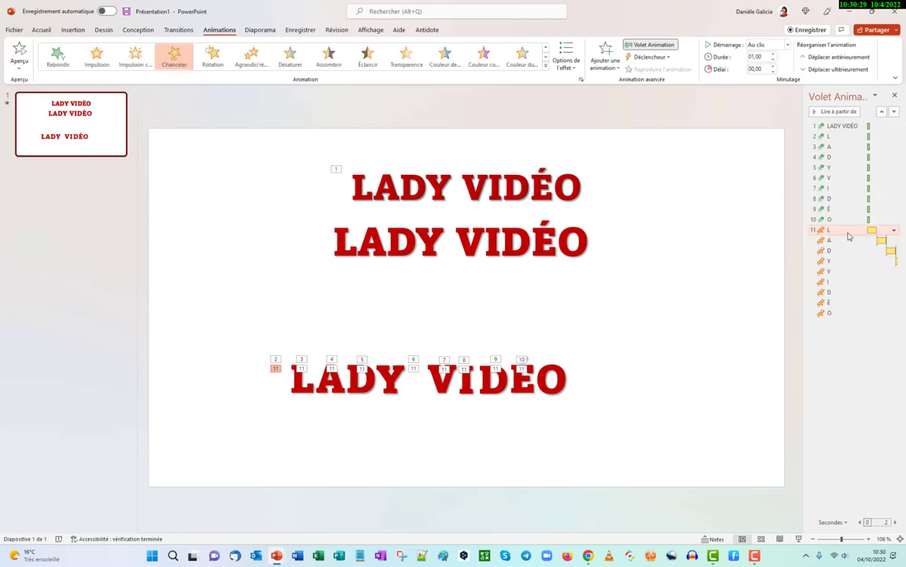
pyautogui.click(894, 230)
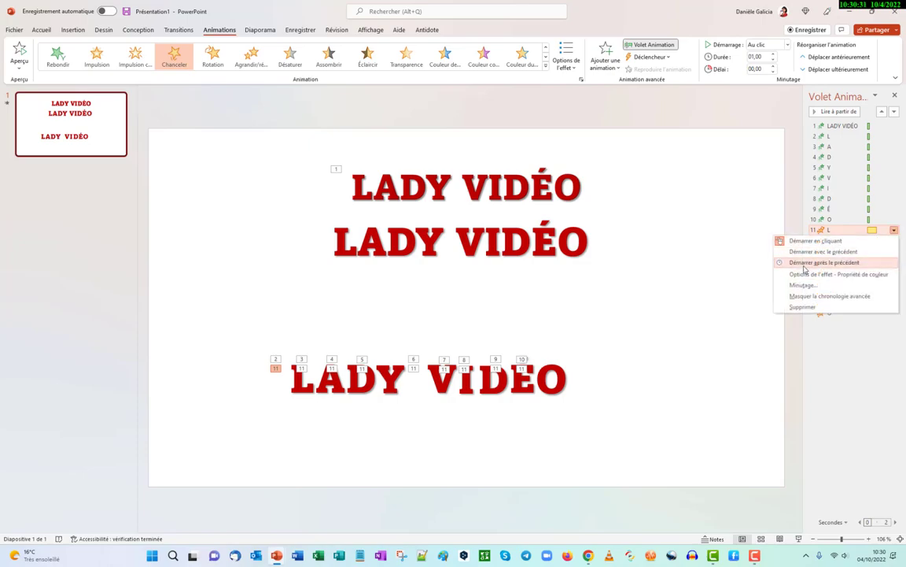
pyautogui.click(823, 275)
pyautogui.press('Delete')
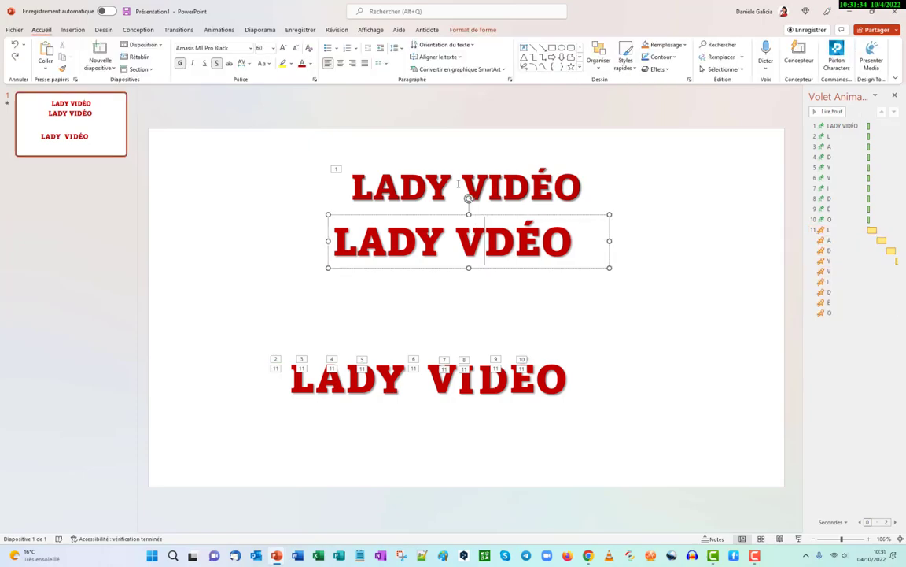
# - Delete the middle duplicate title and move the separate-letter row up beneath the top title
pyautogui.press('Delete')
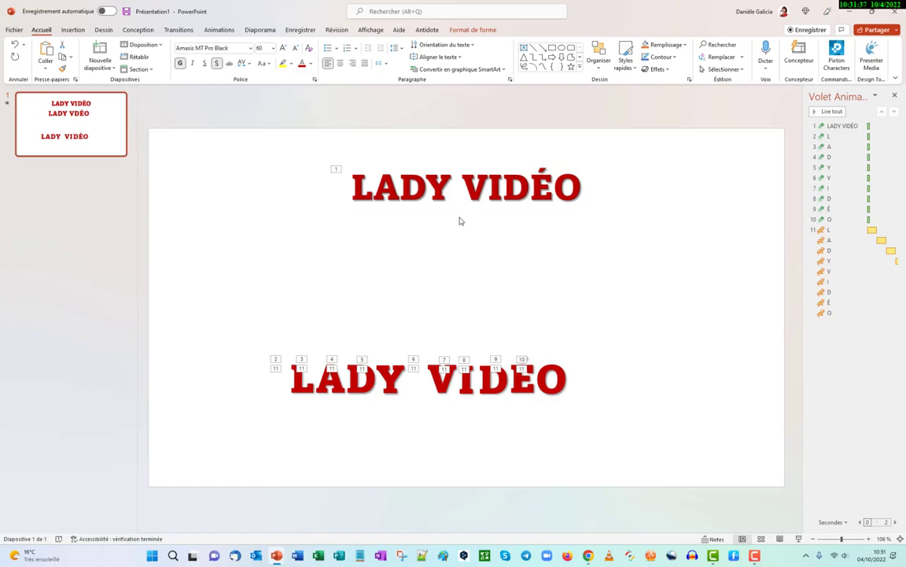
pyautogui.click(447, 196)
pyautogui.click(428, 352)
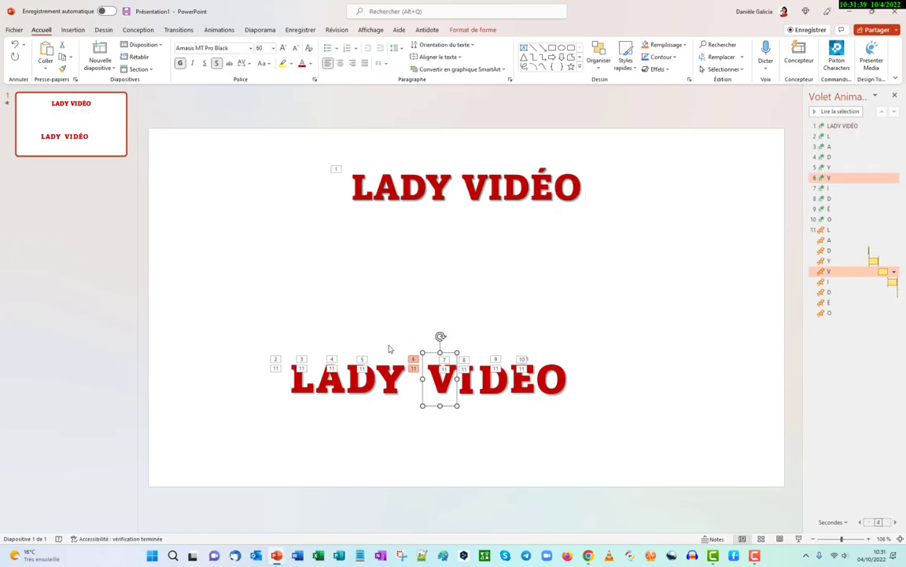
pyautogui.click(285, 306)
pyautogui.moveTo(228, 327); pyautogui.dragTo(667, 444)
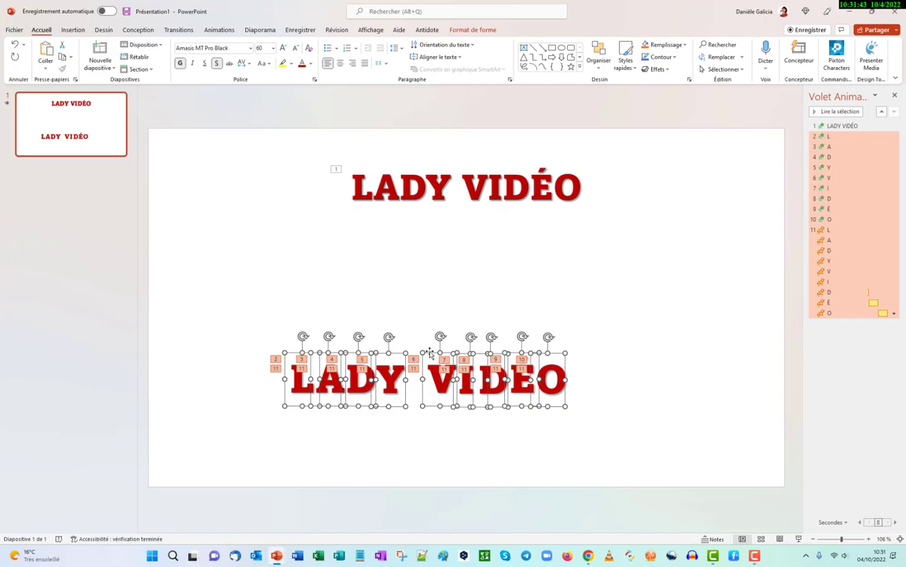
pyautogui.moveTo(430, 356); pyautogui.dragTo(467, 232)
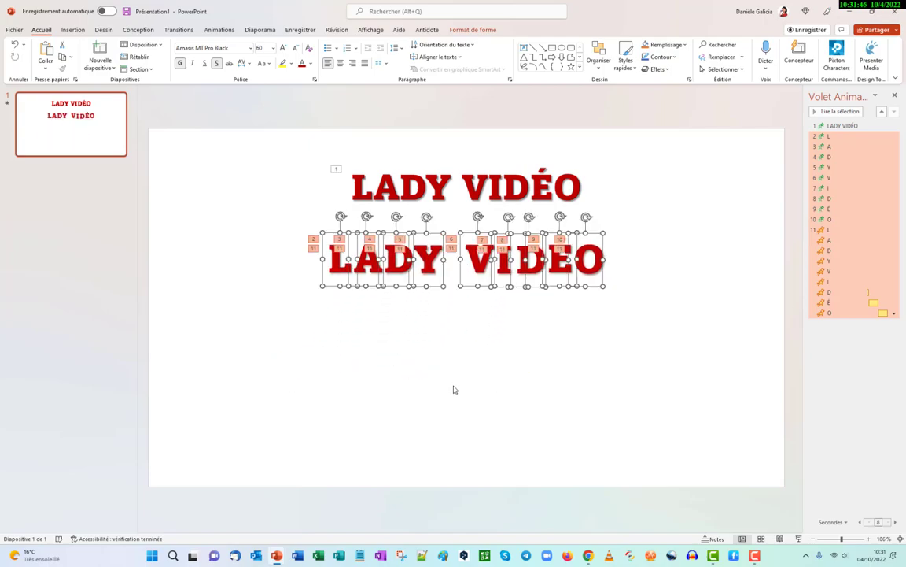
pyautogui.click(623, 401)
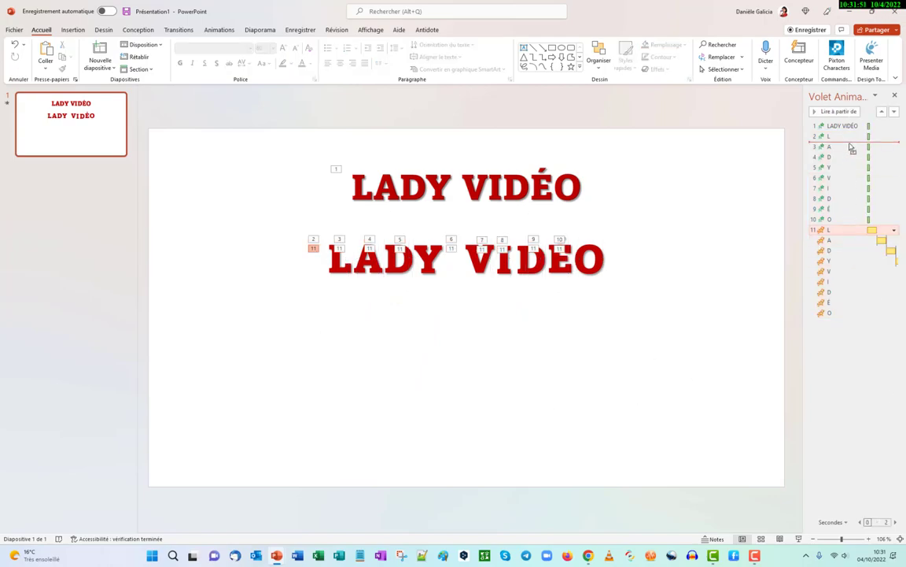
# - Drag each letter's Chanceler effect (L, A, D, Y, V, I, D, É) directly under its entrance effect
pyautogui.moveTo(848, 229); pyautogui.dragTo(849, 146)
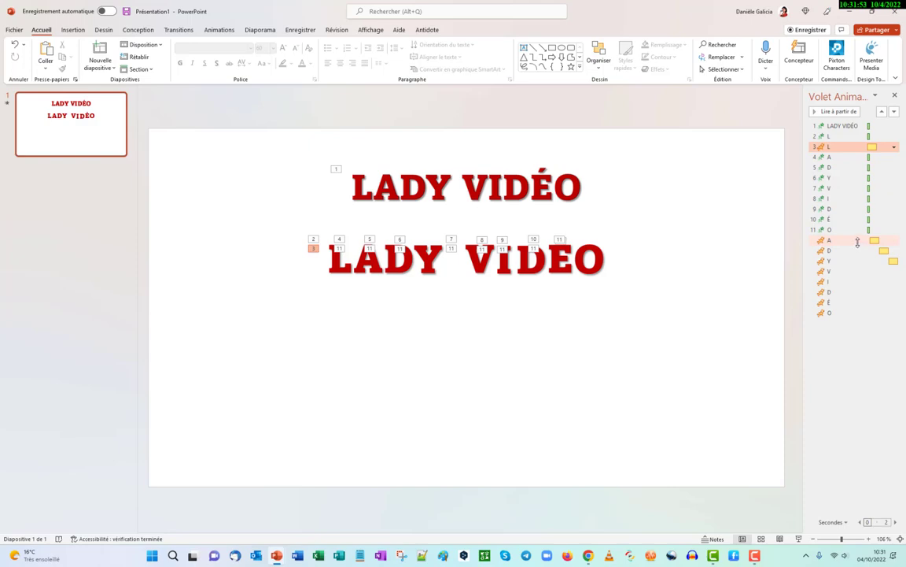
pyautogui.moveTo(857, 241); pyautogui.dragTo(856, 163)
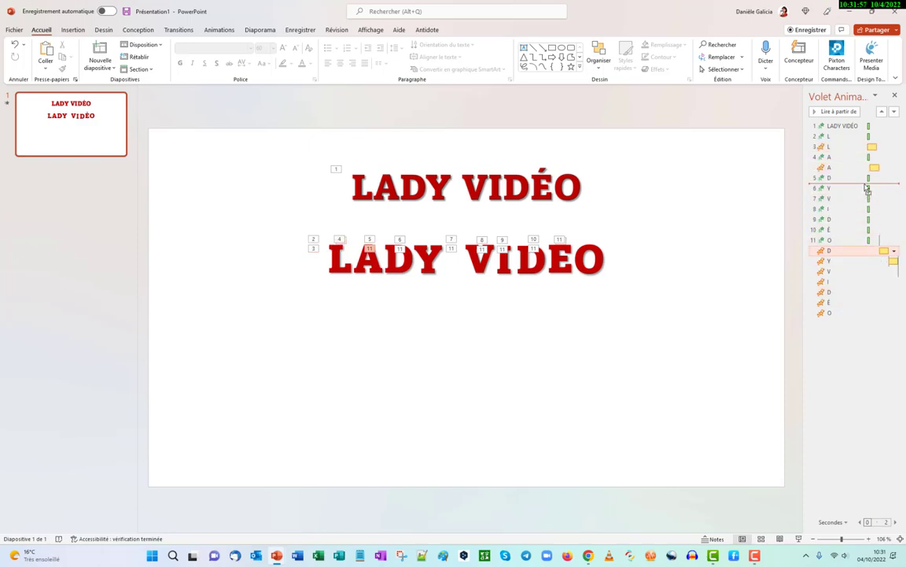
pyautogui.moveTo(861, 252); pyautogui.dragTo(857, 187)
pyautogui.moveTo(853, 261); pyautogui.dragTo(854, 206)
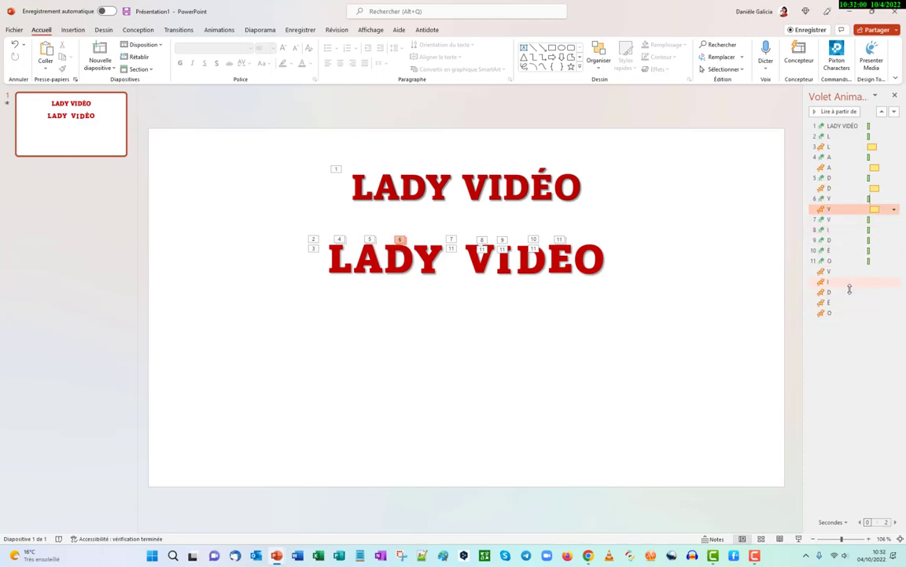
pyautogui.moveTo(847, 273); pyautogui.dragTo(847, 228)
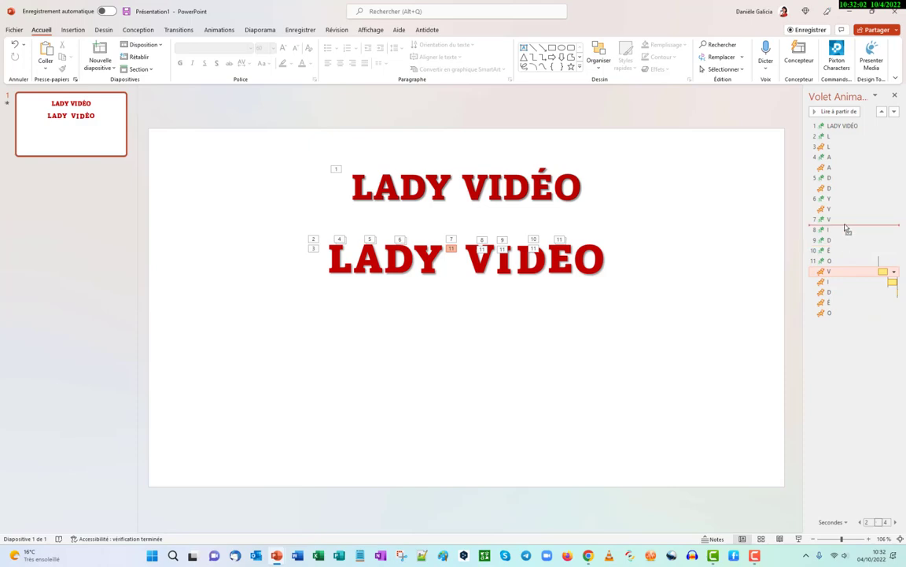
pyautogui.moveTo(849, 285); pyautogui.dragTo(851, 251)
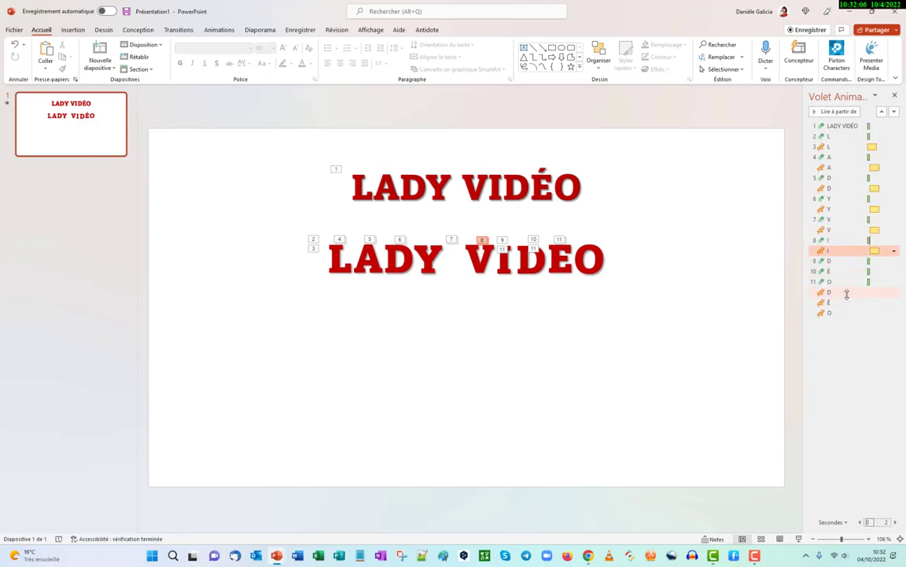
pyautogui.moveTo(846, 294); pyautogui.dragTo(851, 273)
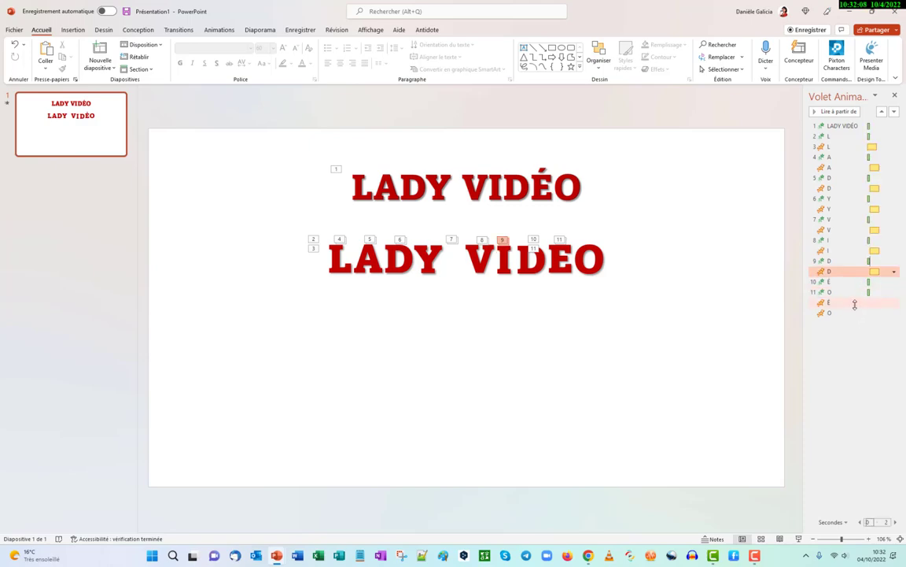
pyautogui.moveTo(859, 294); pyautogui.dragTo(858, 293)
pyautogui.click(356, 425)
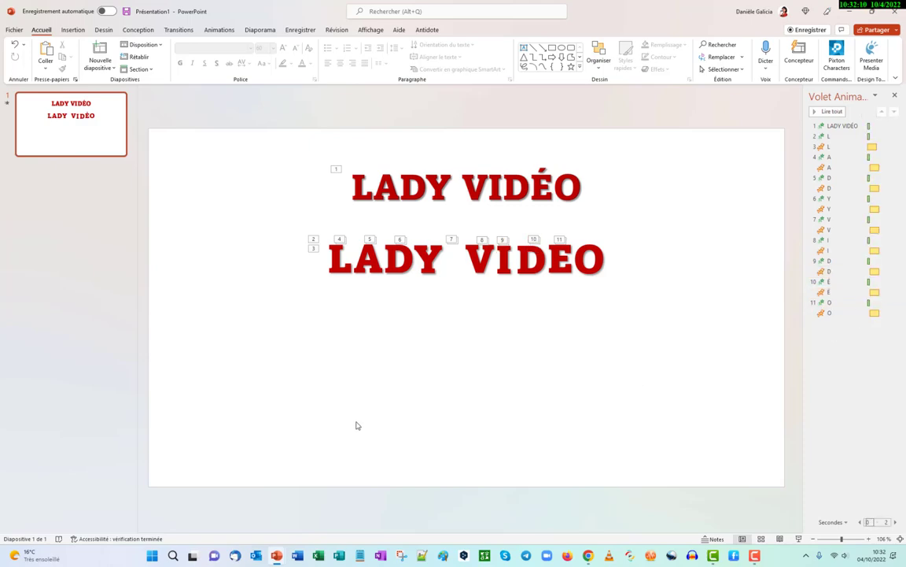
# - Preview the sequence, change the duration of all animation effects, then preview it again
pyautogui.click(7, 103)
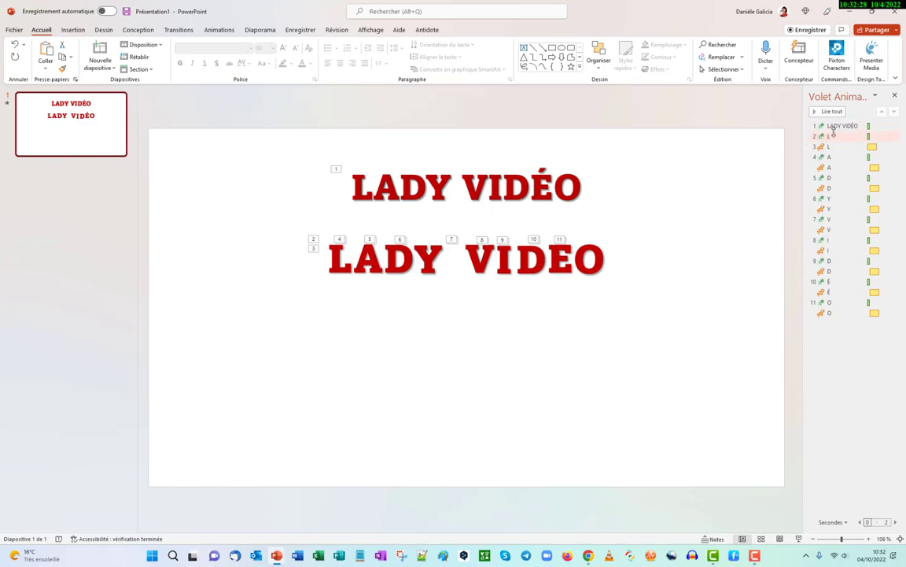
pyautogui.click(888, 126)
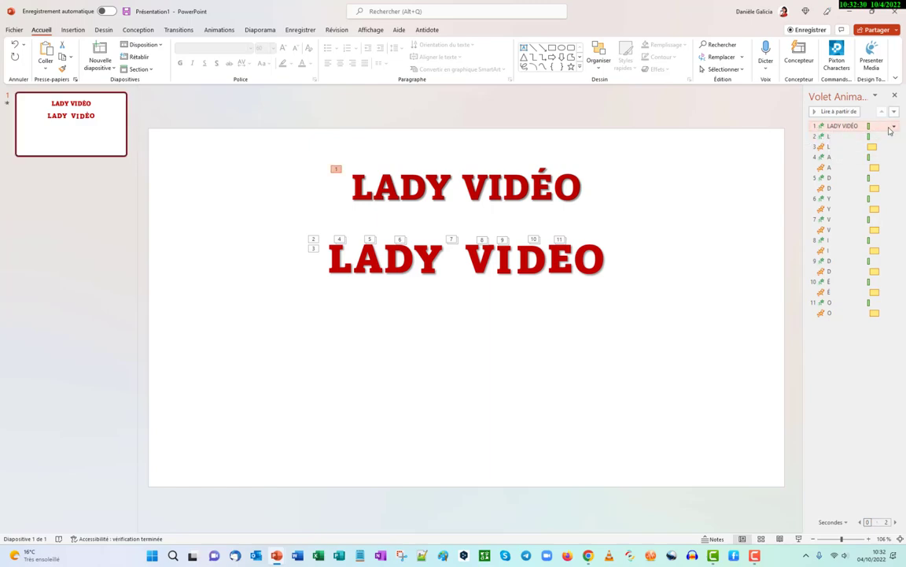
pyautogui.keyDown('shift'); pyautogui.click(893, 313); pyautogui.keyUp('shift')
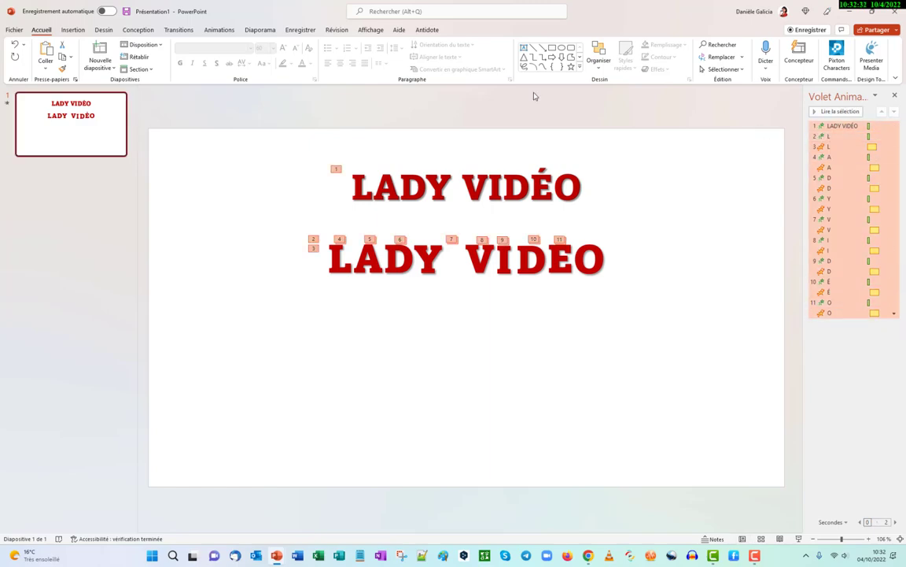
pyautogui.click(220, 30)
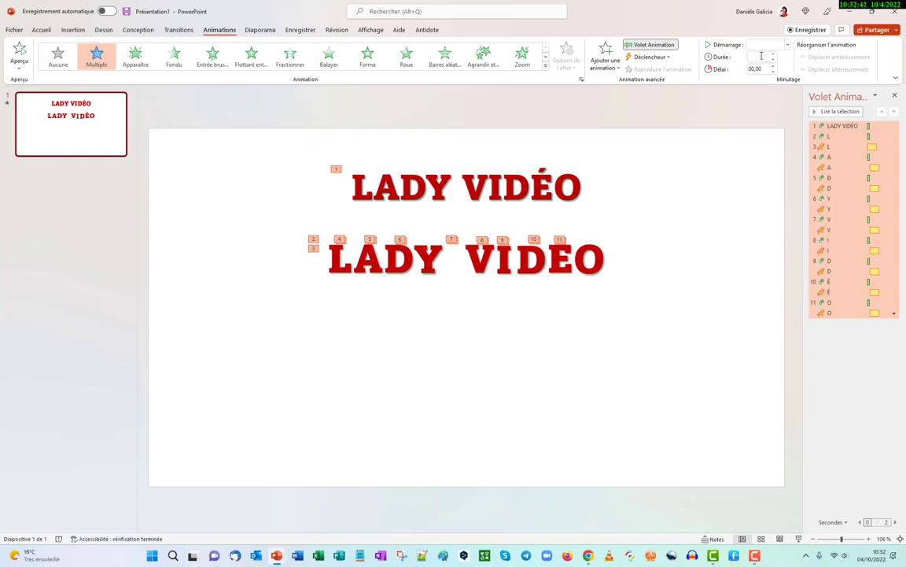
pyautogui.click(773, 58)
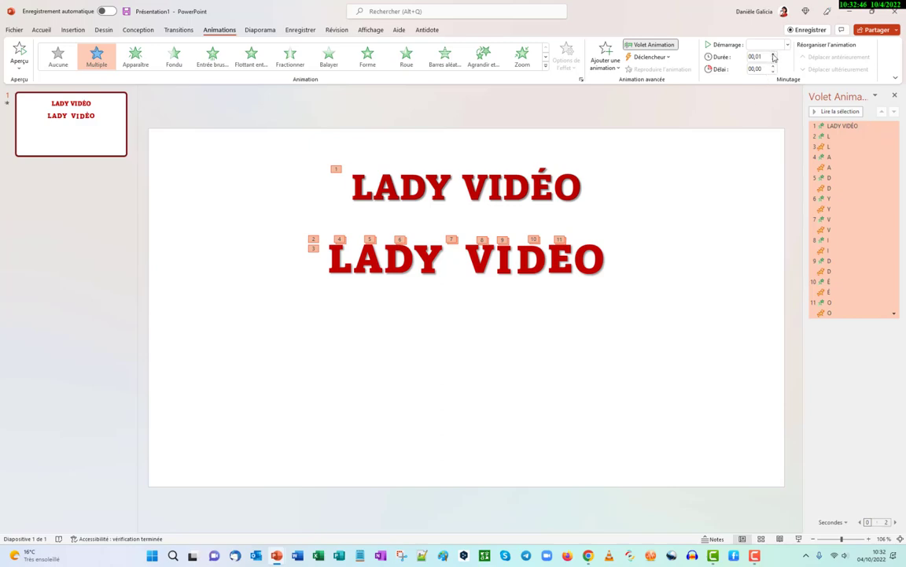
pyautogui.click(773, 57)
pyautogui.click(729, 202)
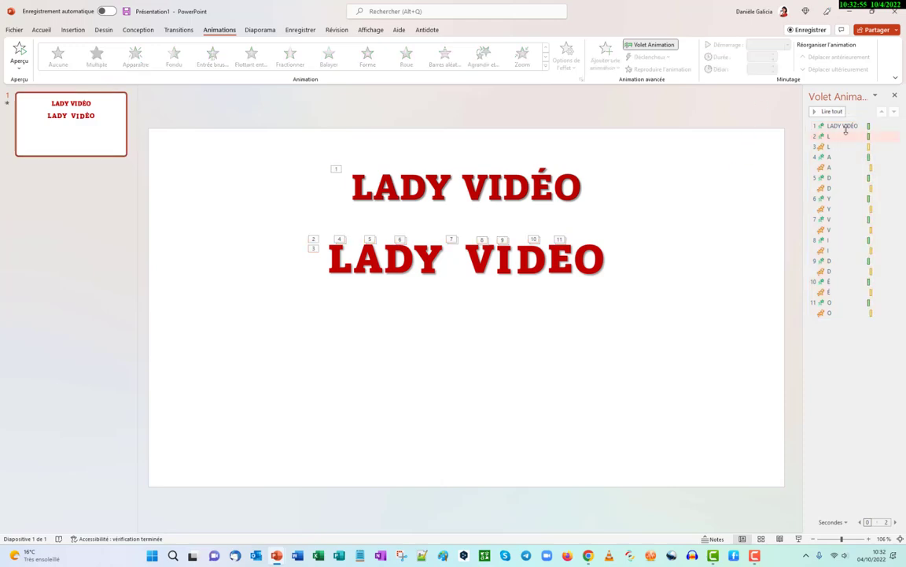
pyautogui.click(7, 103)
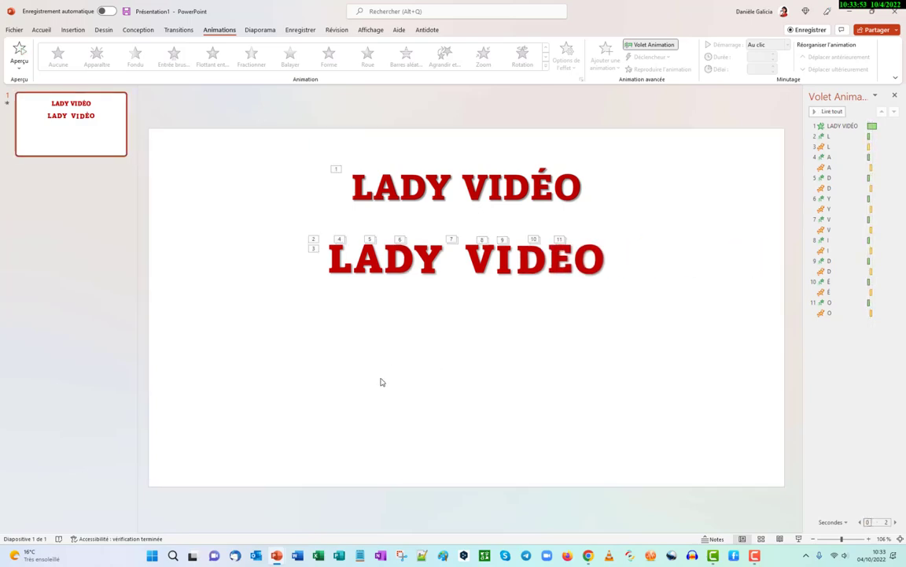
# - Select the L letter shape so its animations 2 and 3 are highlighted
pyautogui.click(344, 263)
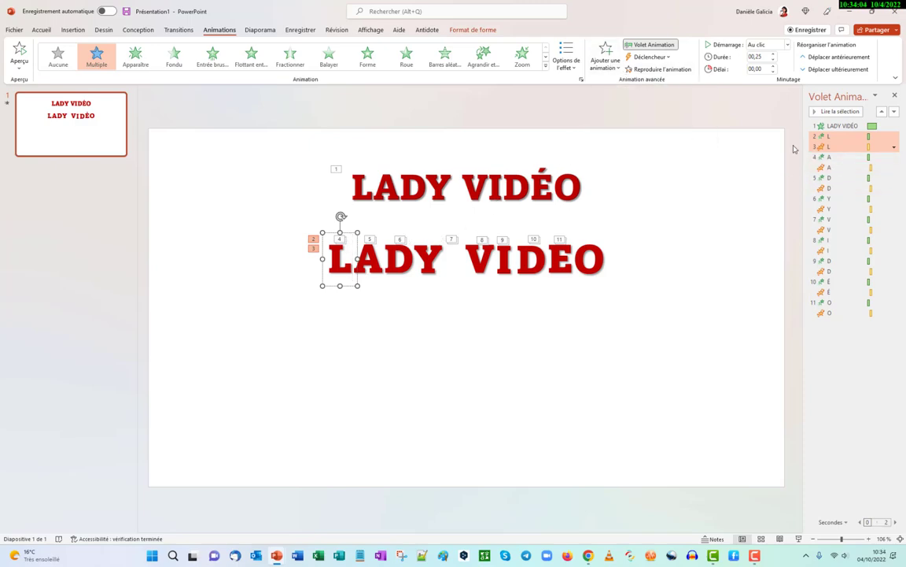
# - Give the L's second (emphasis) animation the Carillon chime sound
pyautogui.click(894, 148)
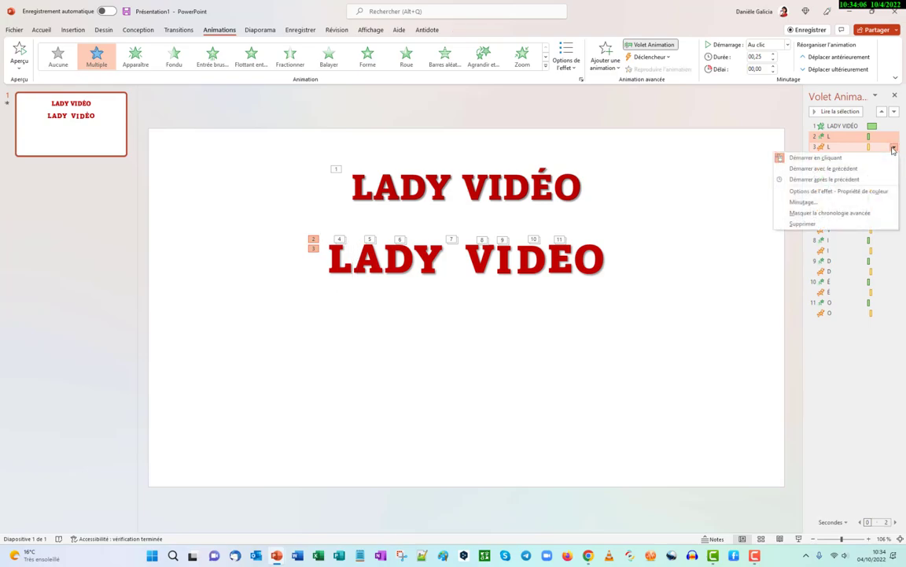
pyautogui.click(818, 191)
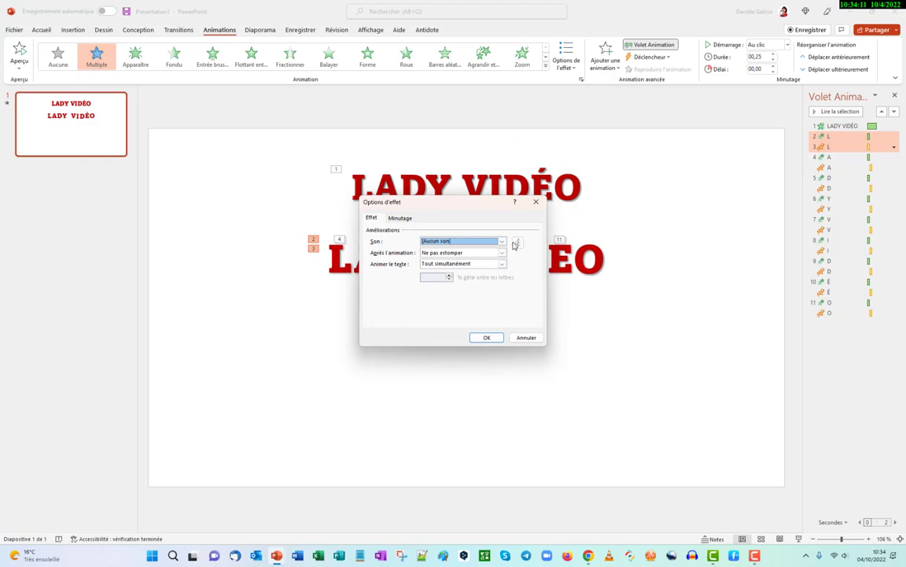
pyautogui.click(502, 241)
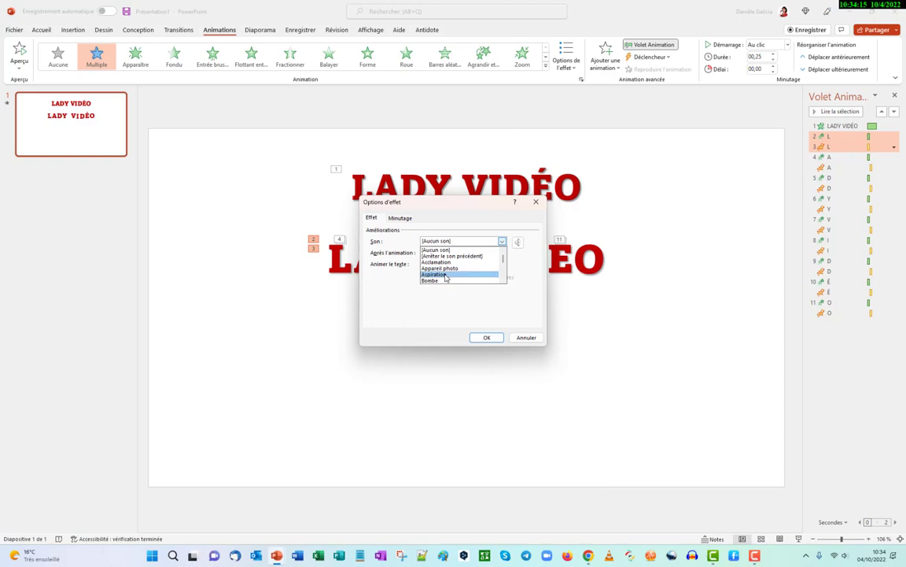
pyautogui.scroll(-2, 446, 277)
pyautogui.press('Up')
pyautogui.press('Up')
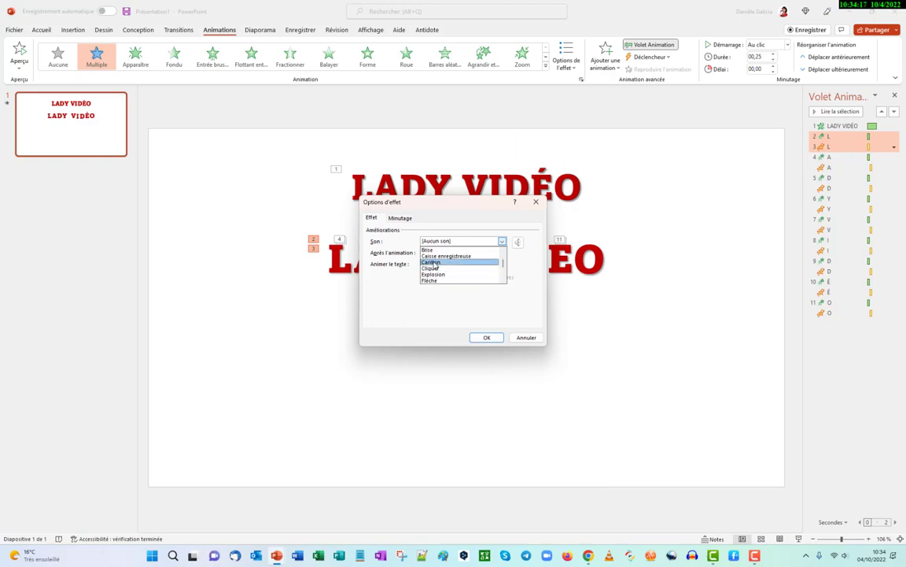
pyautogui.press('Return')
pyautogui.click(487, 338)
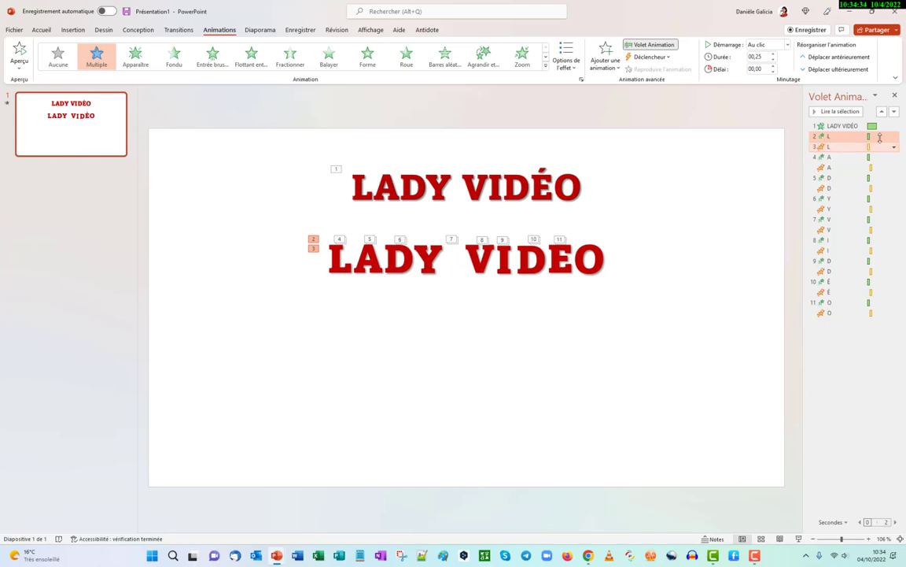
# - Set the L's Entrée brusque entrance sound to [Aucun son] and replay the slide's animations
pyautogui.click(896, 138)
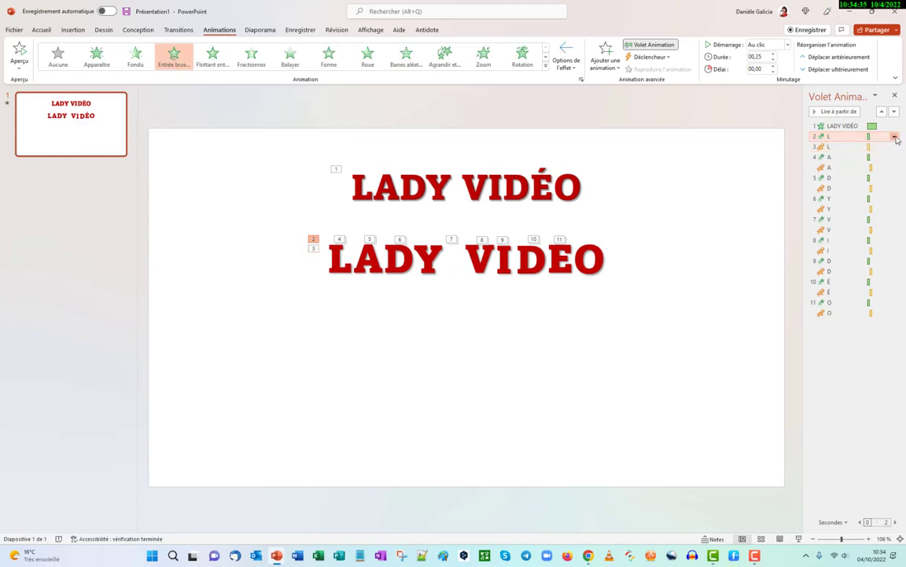
pyautogui.click(895, 138)
pyautogui.click(818, 179)
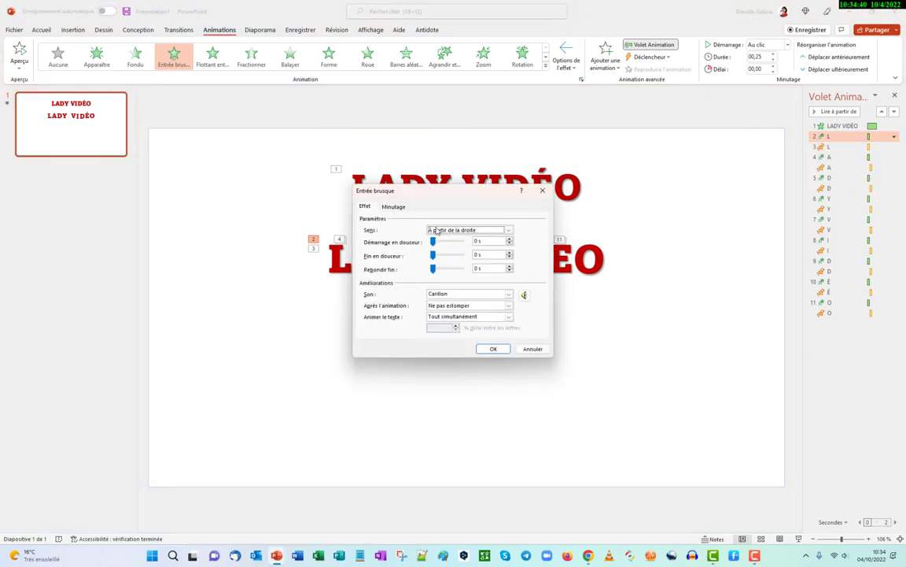
pyautogui.click(510, 294)
pyautogui.click(459, 308)
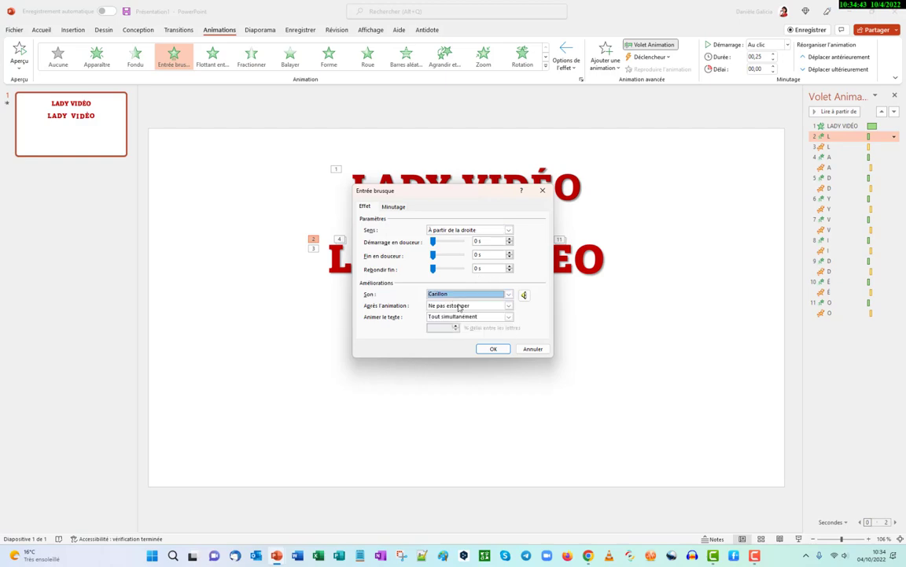
pyautogui.click(509, 294)
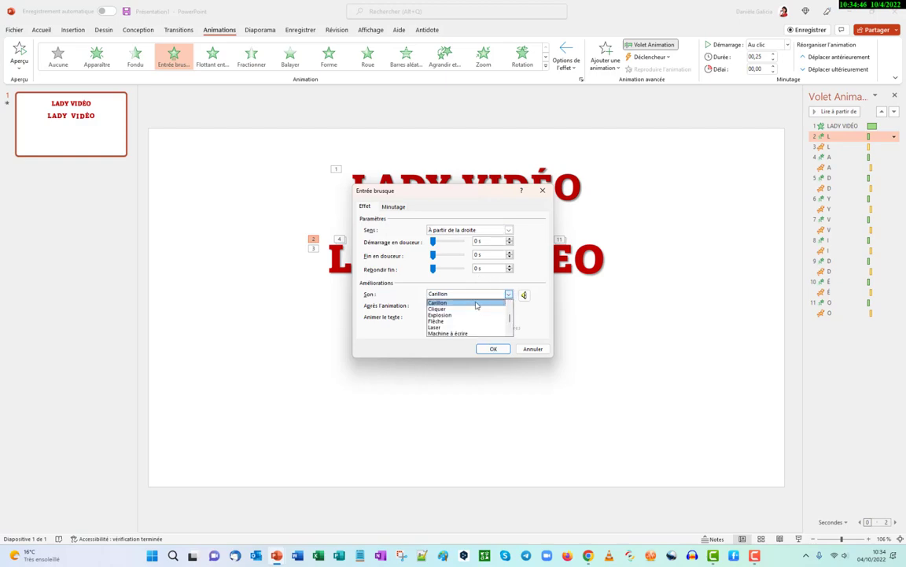
pyautogui.scroll(2, 468, 310)
pyautogui.click(445, 303)
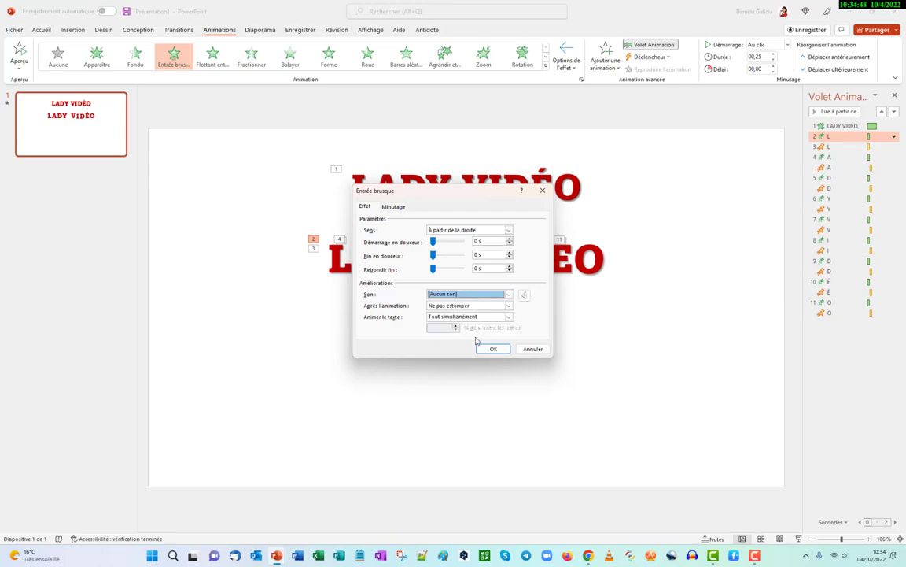
pyautogui.click(494, 349)
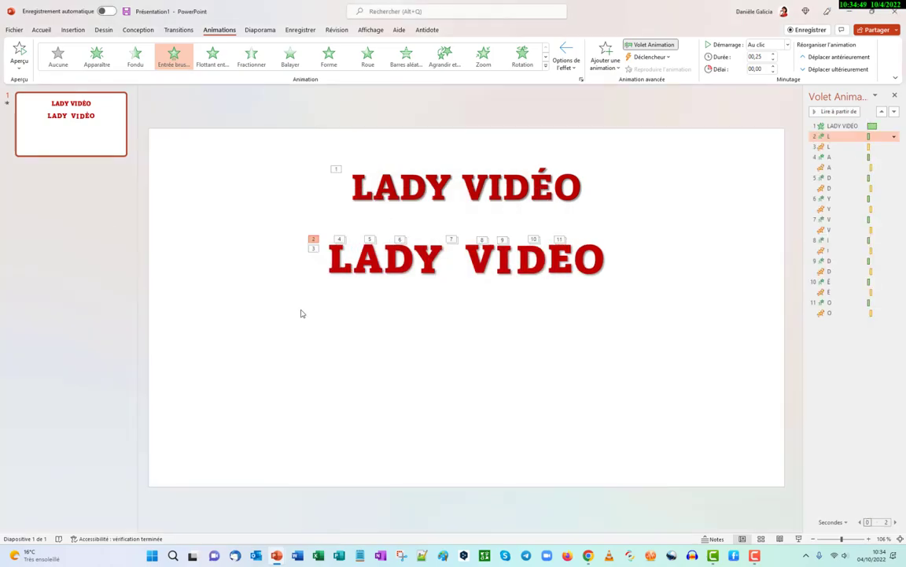
pyautogui.click(7, 104)
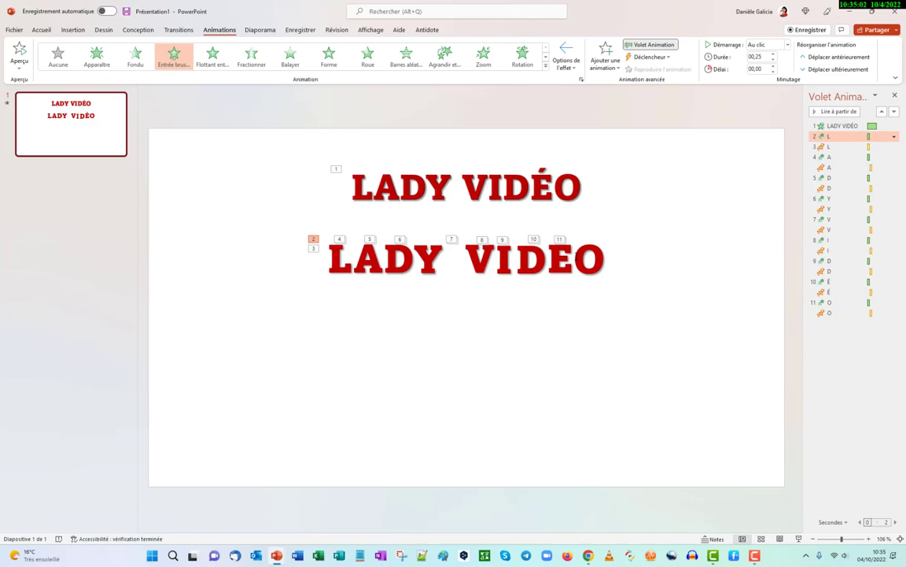
# - Assign the Sifflement sound to the final O's Chanceler emphasis animation
pyautogui.click(583, 258)
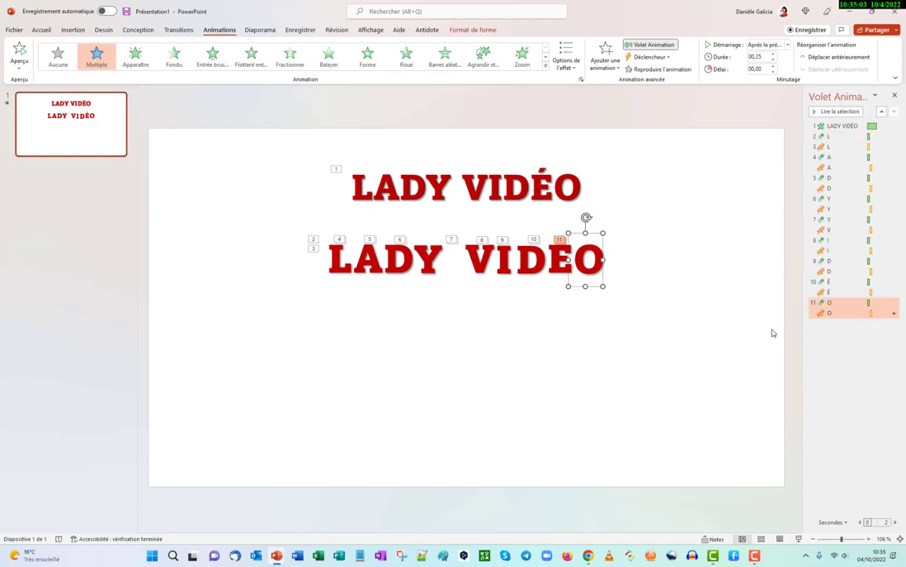
pyautogui.click(856, 314)
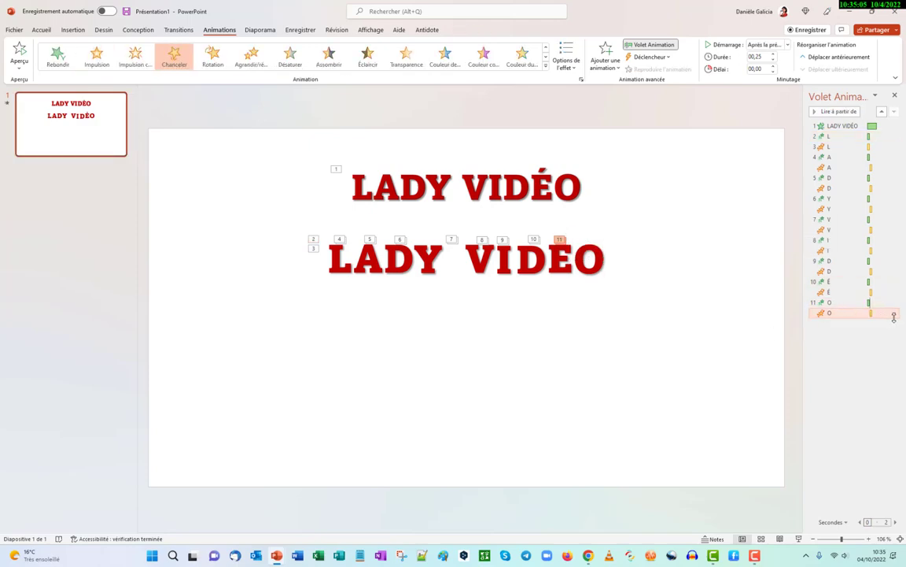
pyautogui.click(893, 314)
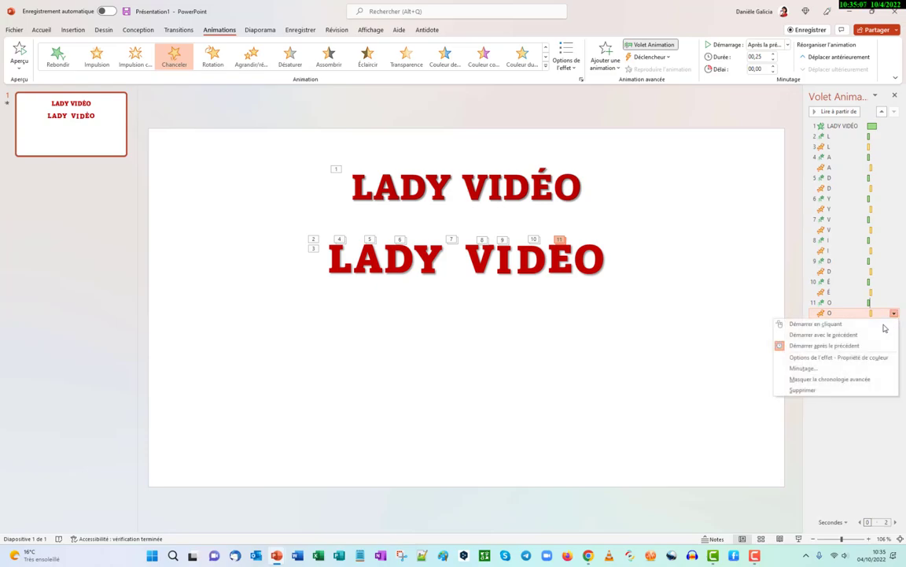
pyautogui.click(842, 358)
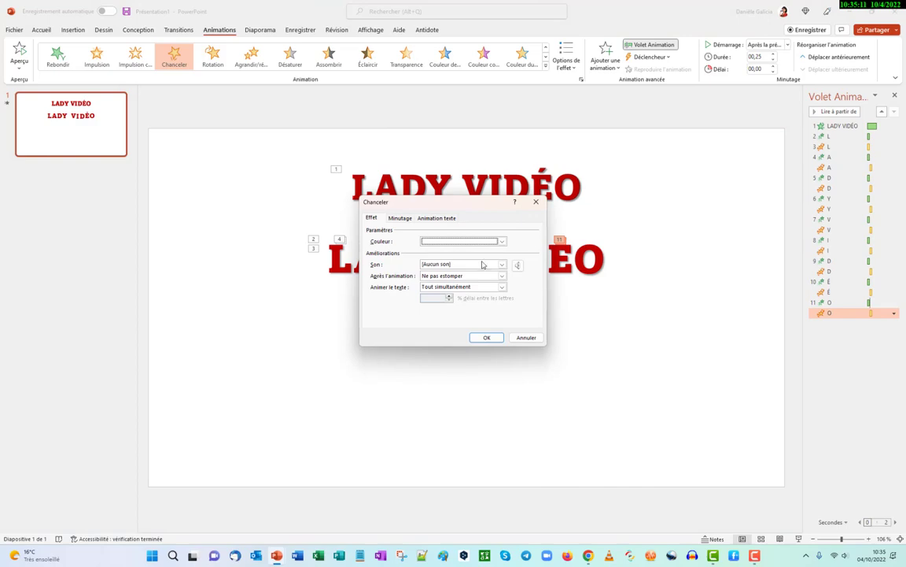
pyautogui.click(501, 264)
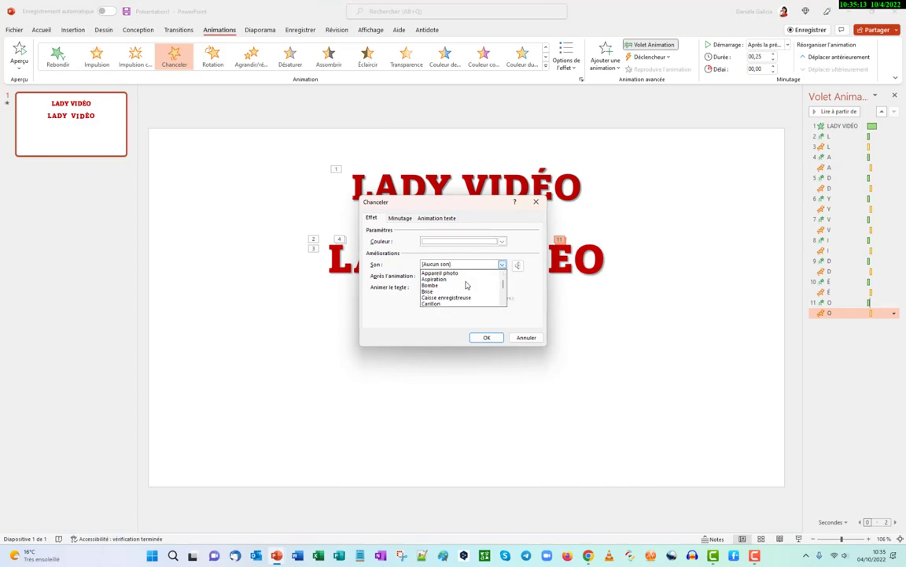
pyautogui.scroll(-5, 466, 285)
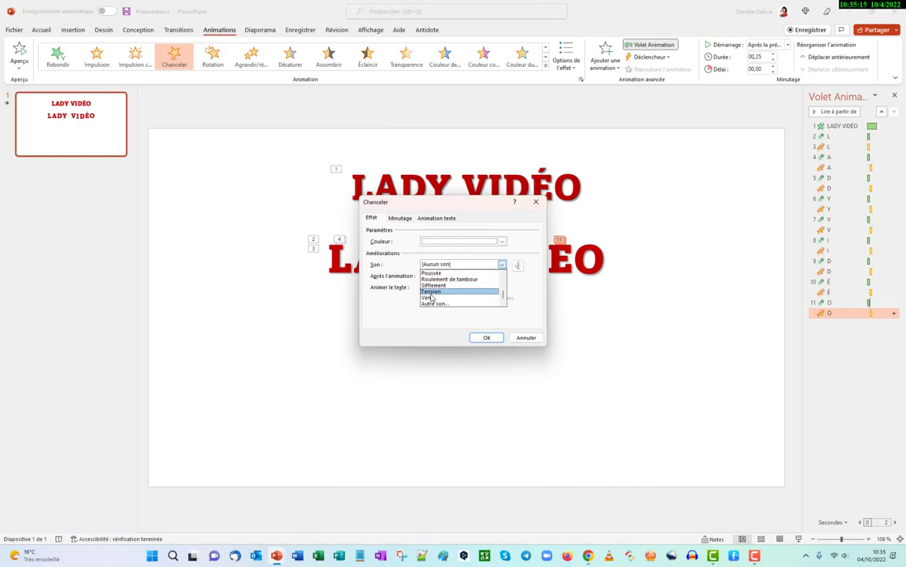
pyautogui.click(436, 285)
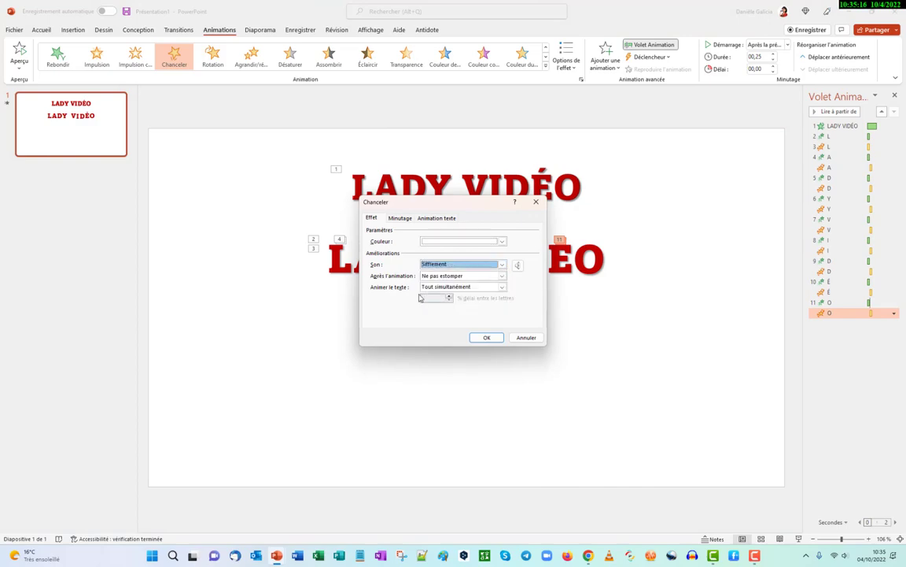
pyautogui.click(487, 338)
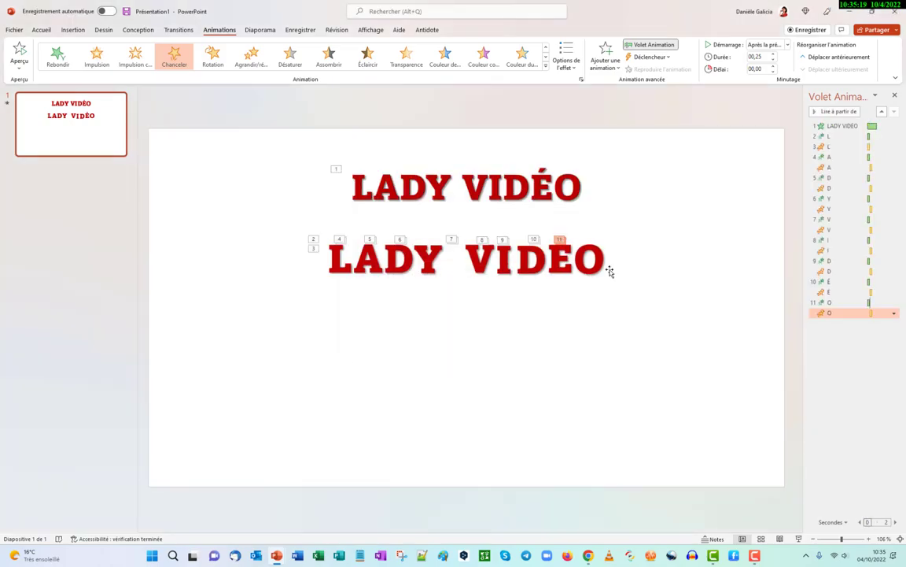
# - Set the Bombe sound on the final O's animation effect
pyautogui.click(586, 260)
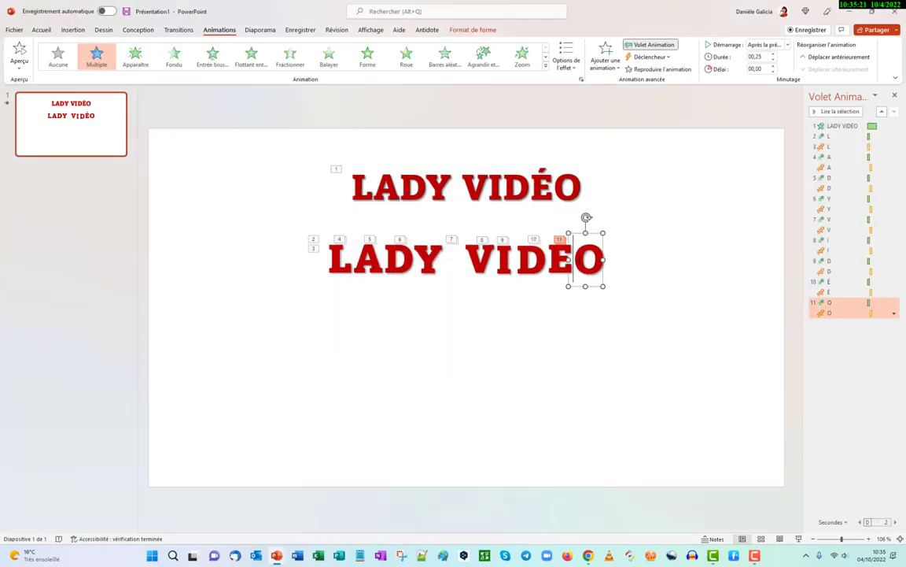
pyautogui.click(894, 313)
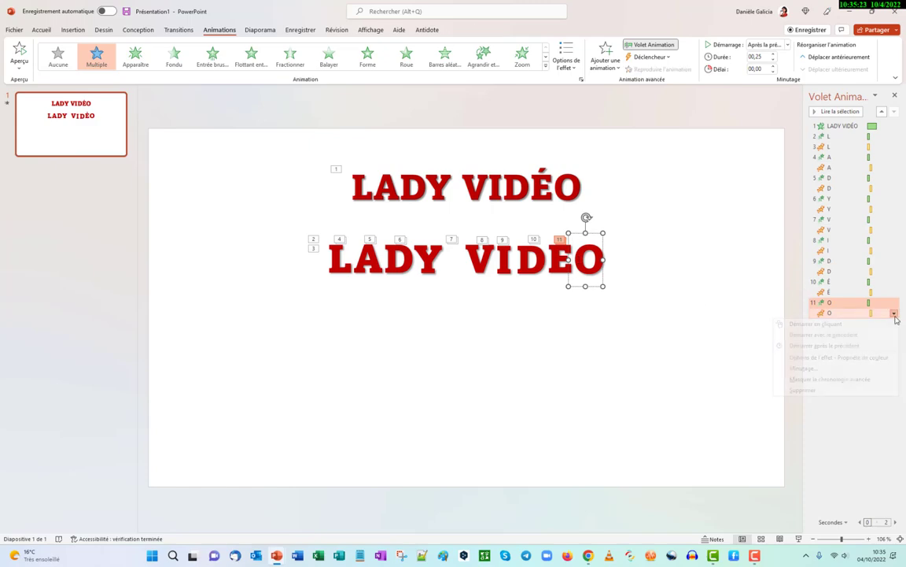
pyautogui.click(822, 357)
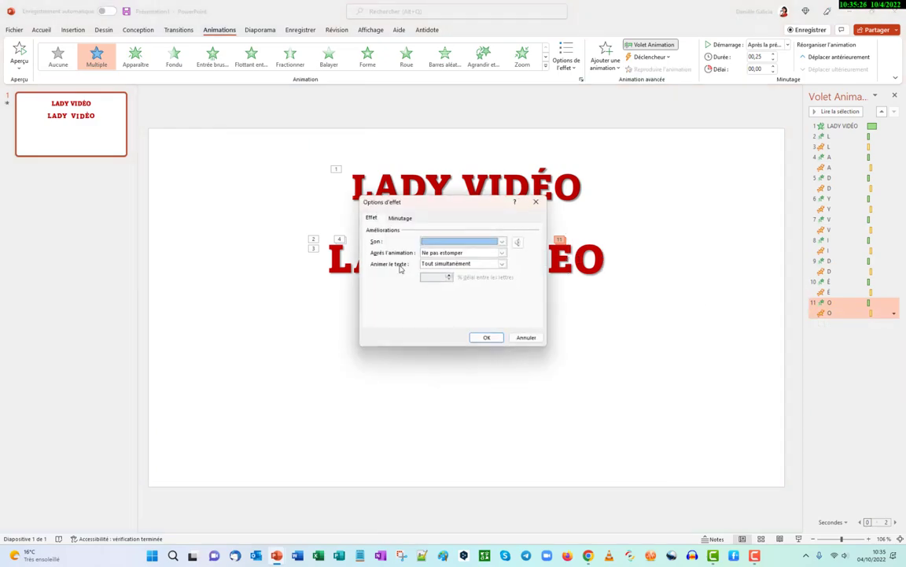
pyautogui.click(502, 242)
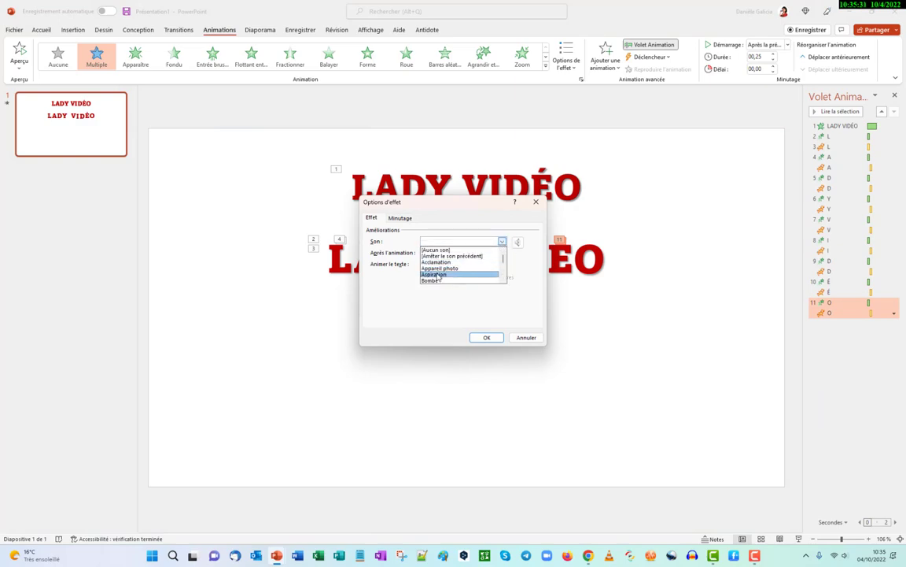
pyautogui.click(430, 281)
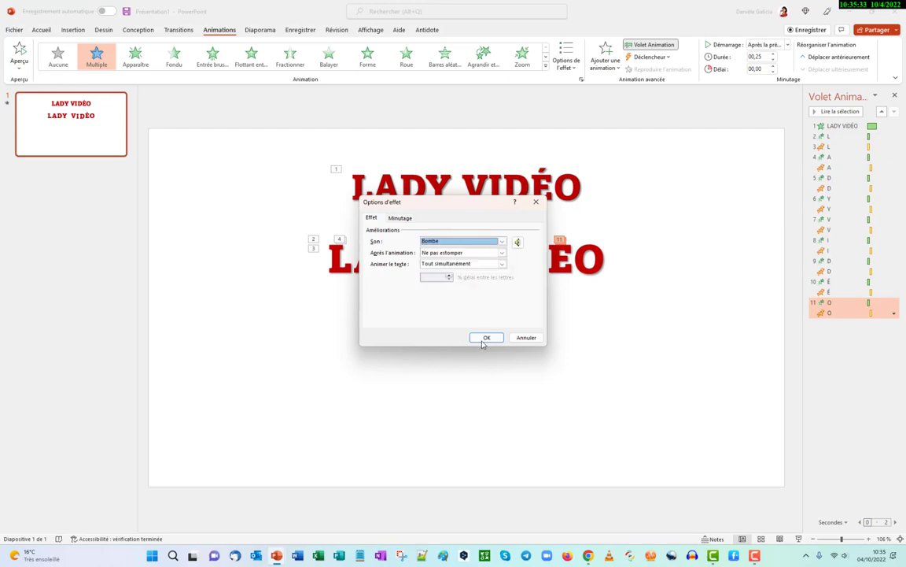
pyautogui.click(485, 337)
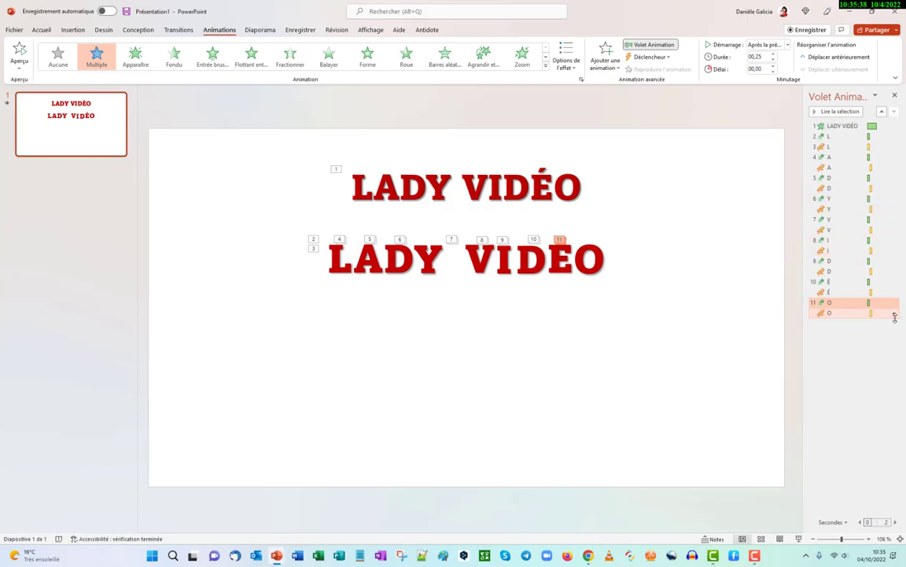
# - Change the O's Entrée brusque entrance sound to [Aucun son] so it plays silently
pyautogui.click(886, 303)
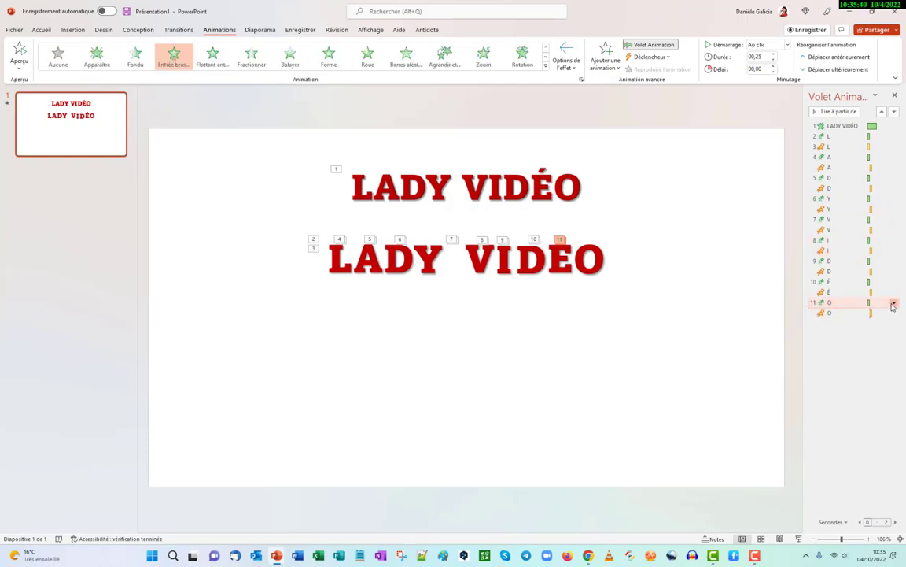
pyautogui.click(893, 302)
pyautogui.click(836, 347)
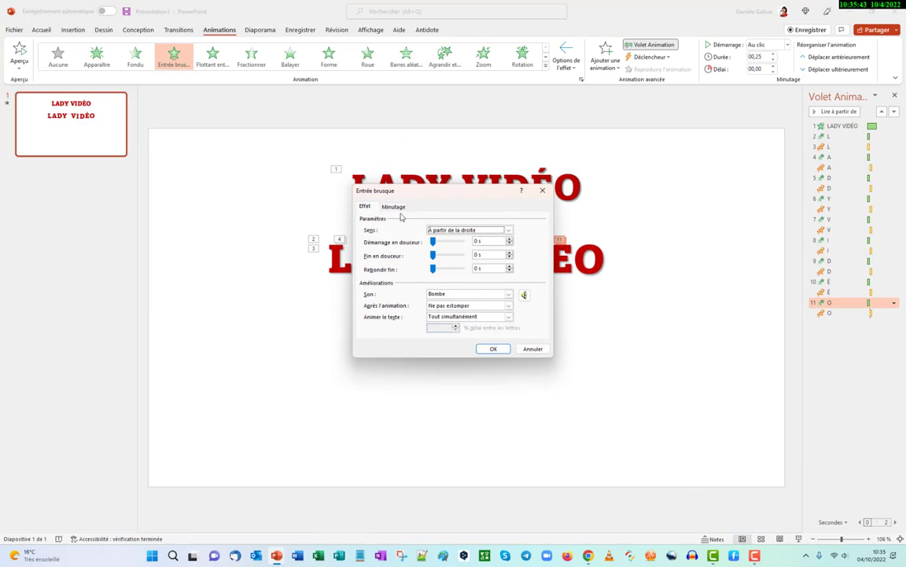
pyautogui.click(509, 295)
pyautogui.scroll(2, 511, 320)
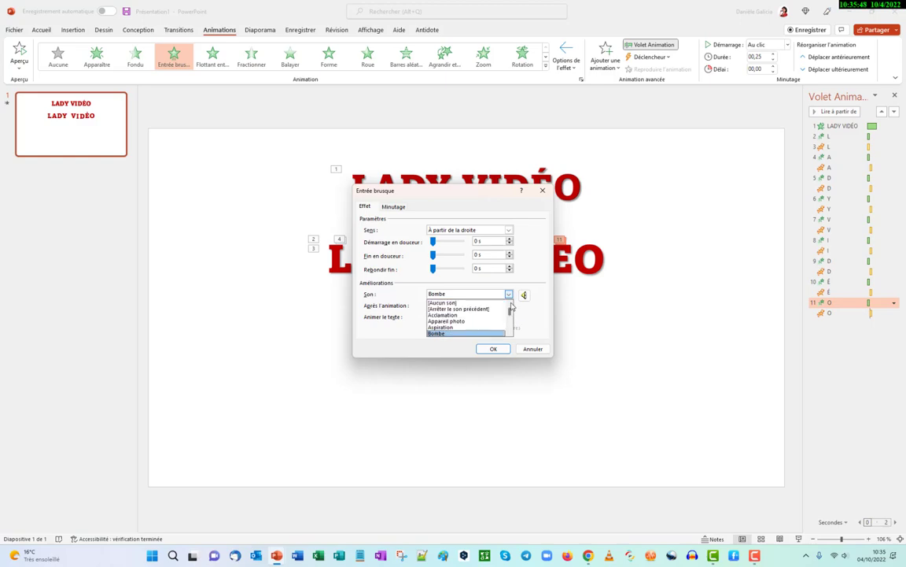
pyautogui.click(457, 303)
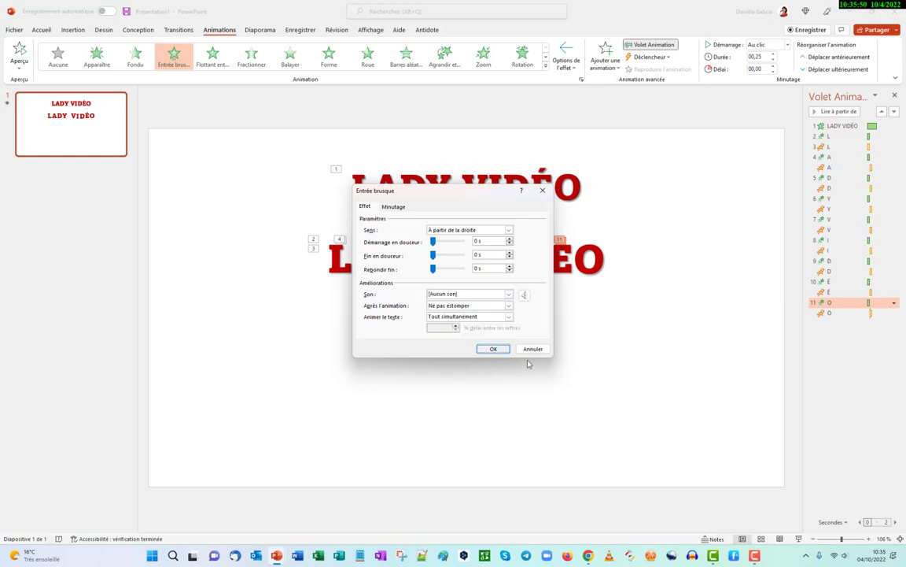
pyautogui.click(494, 349)
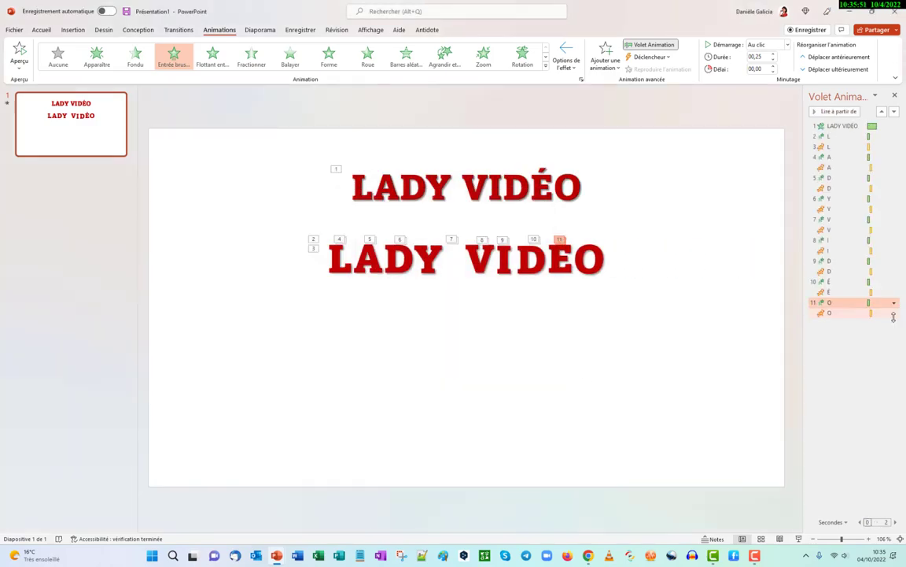
# - Preview the title slide and set the O's Chanceler emphasis sound to Roulement de tambour
pyautogui.click(882, 314)
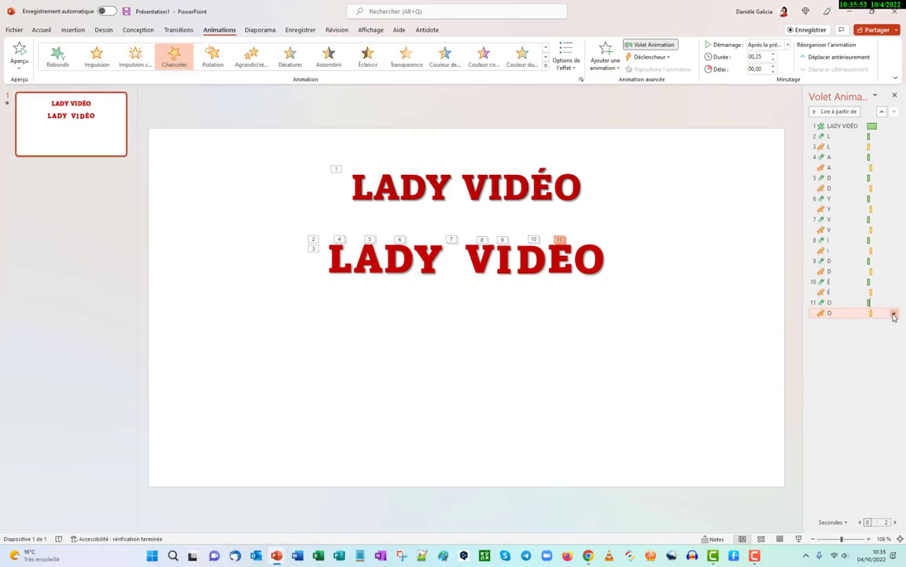
pyautogui.click(894, 314)
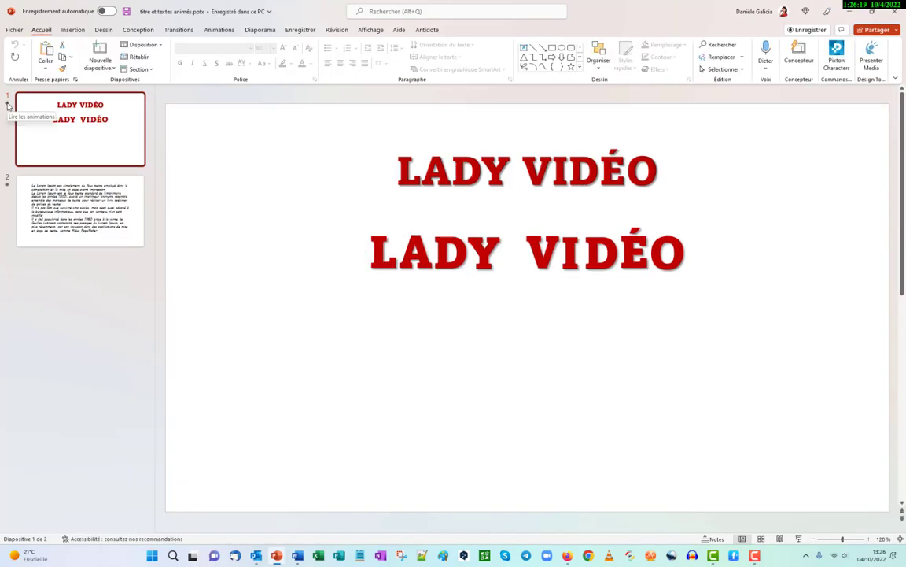
pyautogui.click(7, 105)
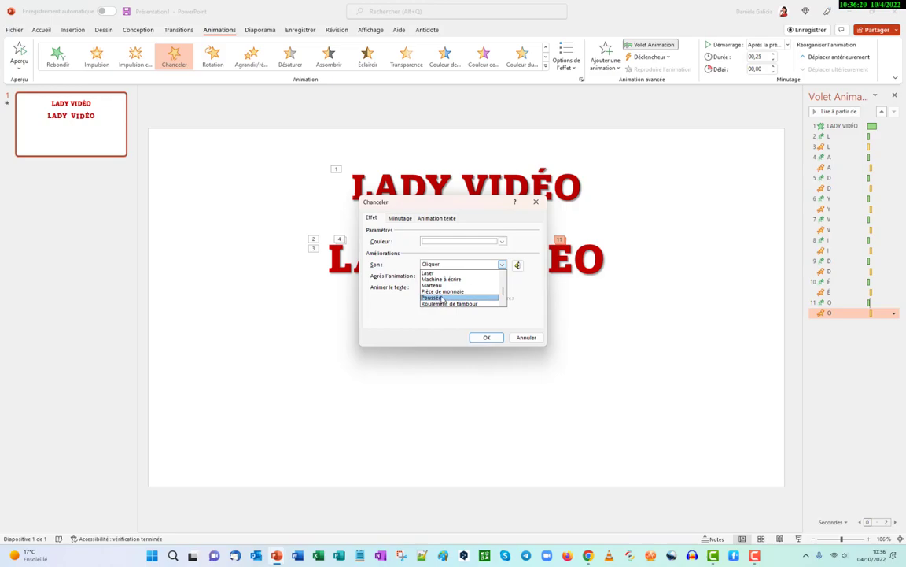
pyautogui.click(446, 304)
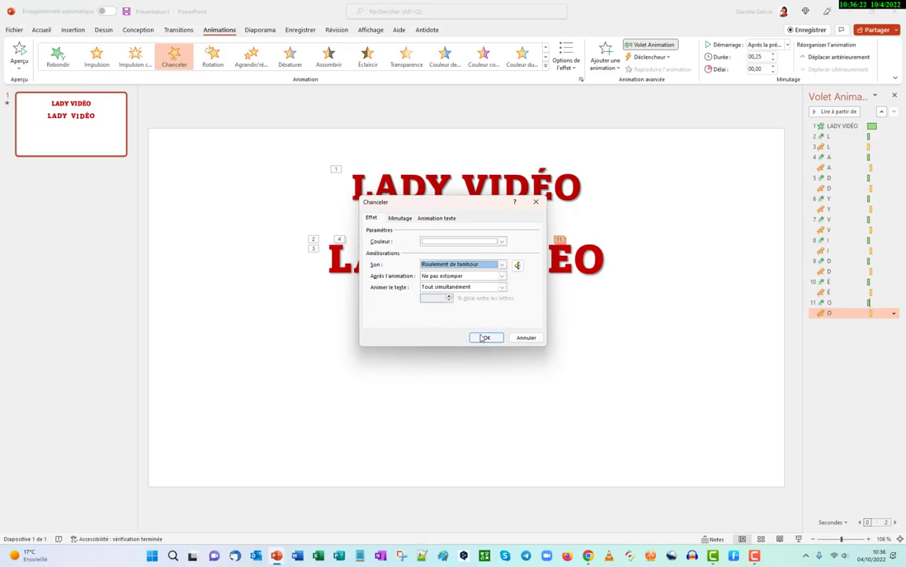
pyautogui.click(486, 338)
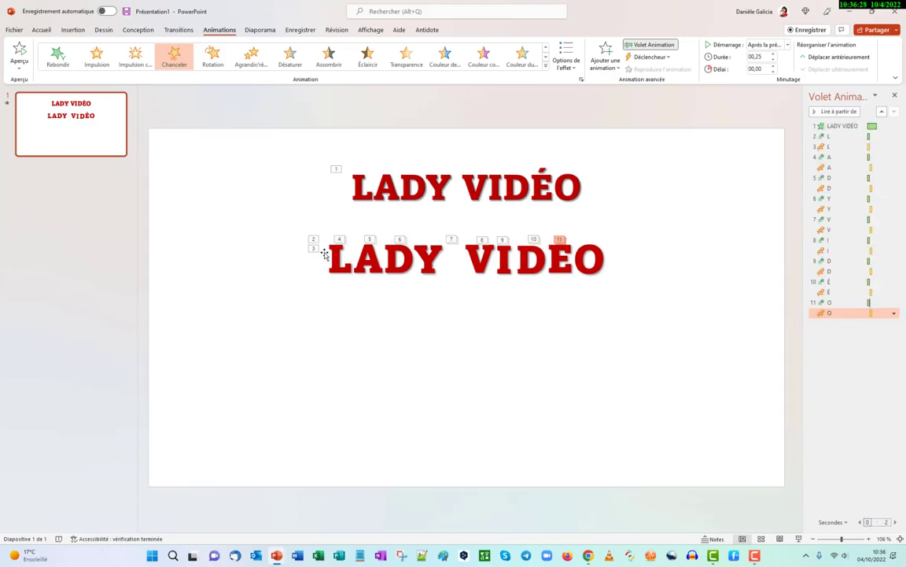
# - Preview the animations, then insert a Vide-layout slide after the LADY VIDÉO title slide
pyautogui.click(7, 102)
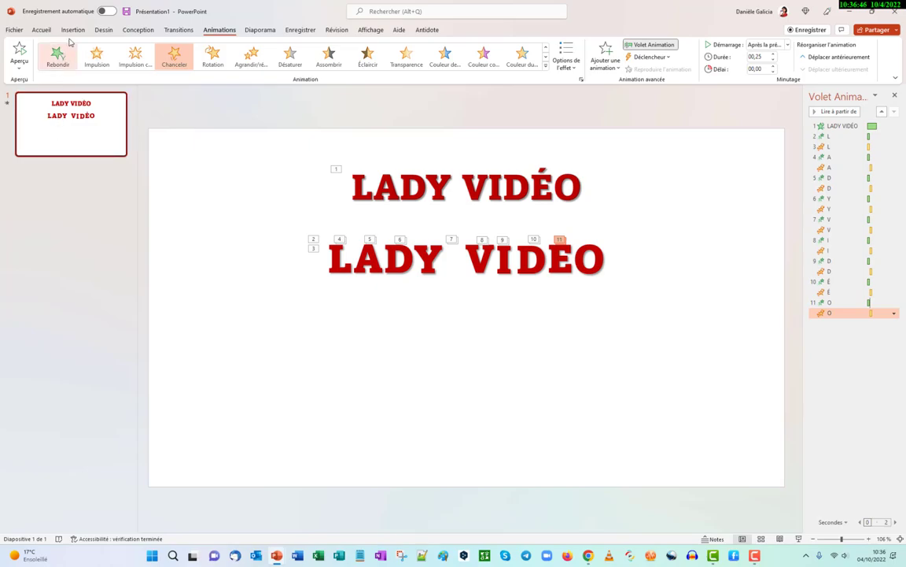
pyautogui.click(73, 30)
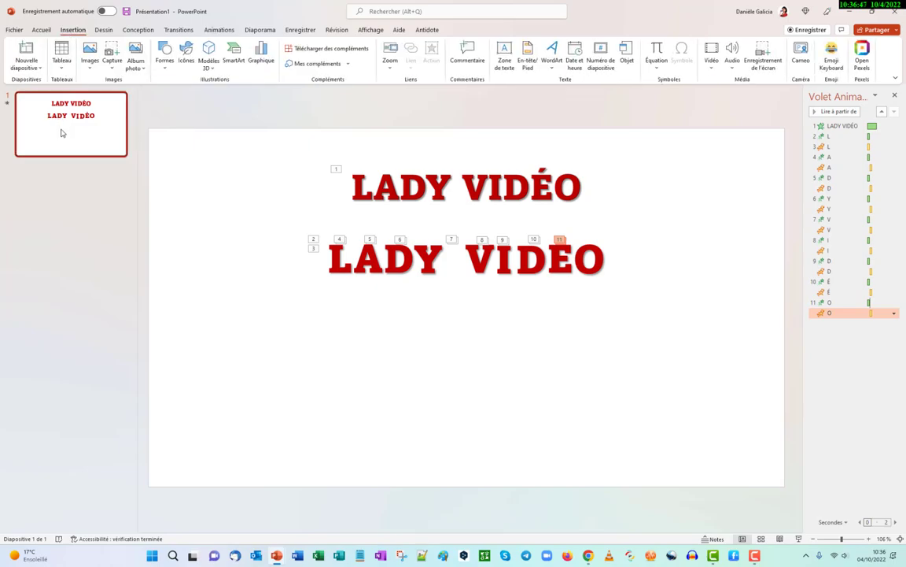
pyautogui.click(26, 66)
pyautogui.click(28, 194)
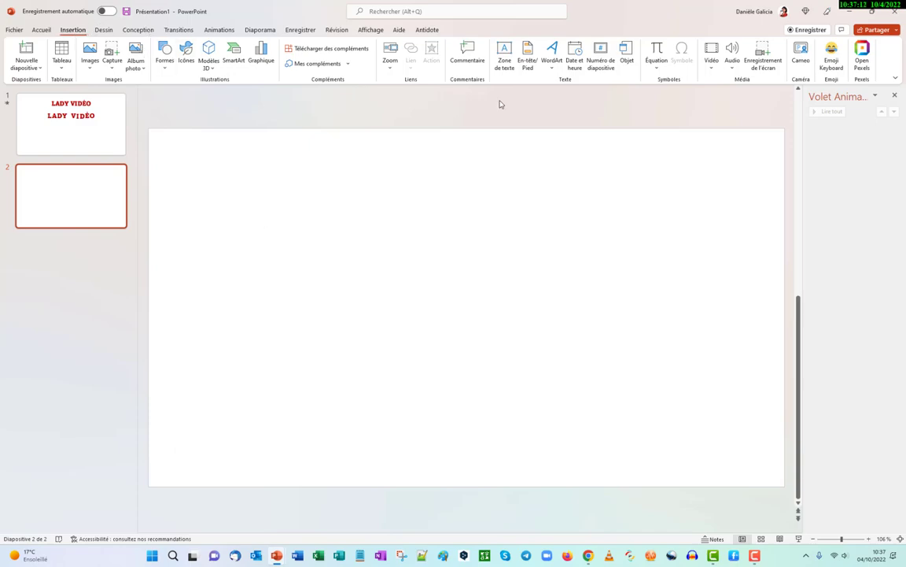
# - Draw a large text box on slide 2, paste the Lorem Ipsum text and select it
pyautogui.click(504, 55)
pyautogui.moveTo(217, 168); pyautogui.dragTo(723, 450)
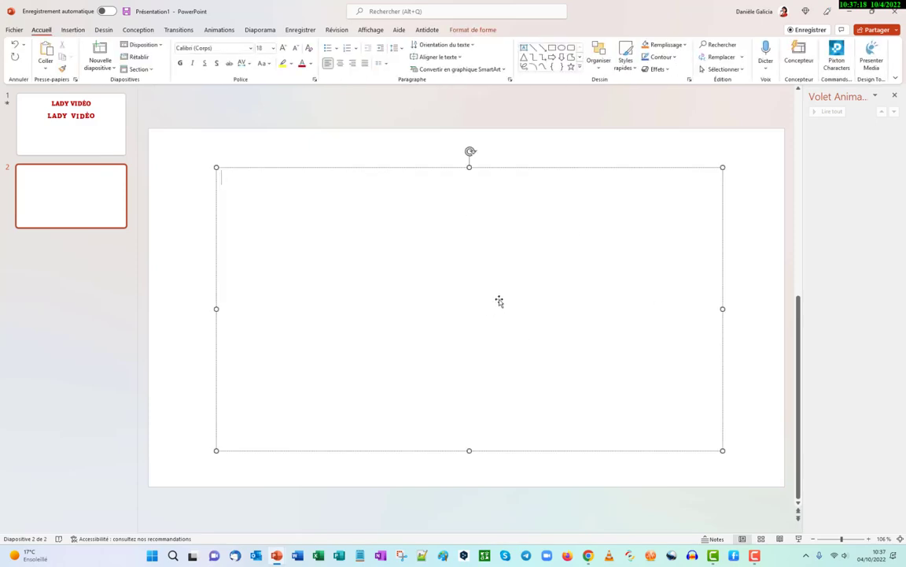
pyautogui.write("Le Lorem Ipsum est simplement du faux texte employé dans la composition et la mise en page avant impression. Le Lorem Ipsum est le faux texte standard de l'imprimerie depuis les années 1500, quand un imprimeur anonyme assembla ensemble des morceaux de texte pour réaliser un livre spécimen de polices de texte. Il n'a pas fait que survivre cinq siècles, mais s'est aussi adapté à la bureautique informatique, sans que son contenu n'en soit modifié. Il a été popularisé dans les années 1960 grâce à la vente de feuilles Letraset contenant des passages du Lorem Ipsum, et, plus récemment, par son inclusion dans des applications de mise en page de texte, comme Aldus PageMaker.")
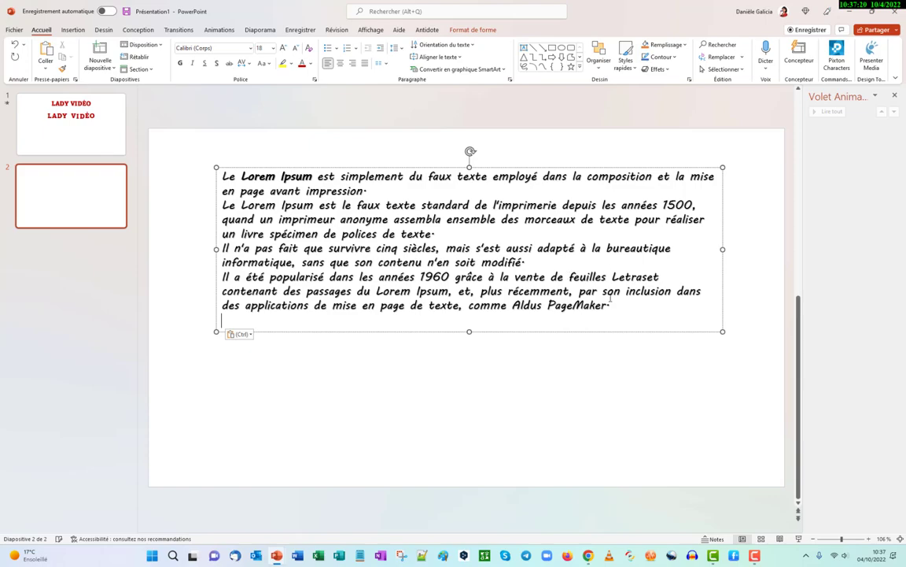
pyautogui.moveTo(619, 305); pyautogui.dragTo(203, 159)
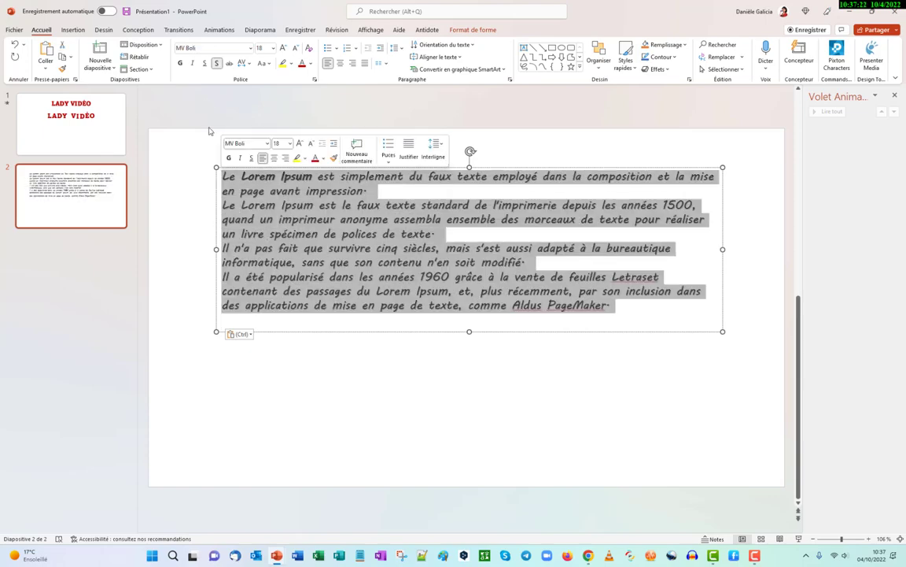
# - Set the Lorem Ipsum text to 24 pt and select the first paragraph
pyautogui.click(273, 49)
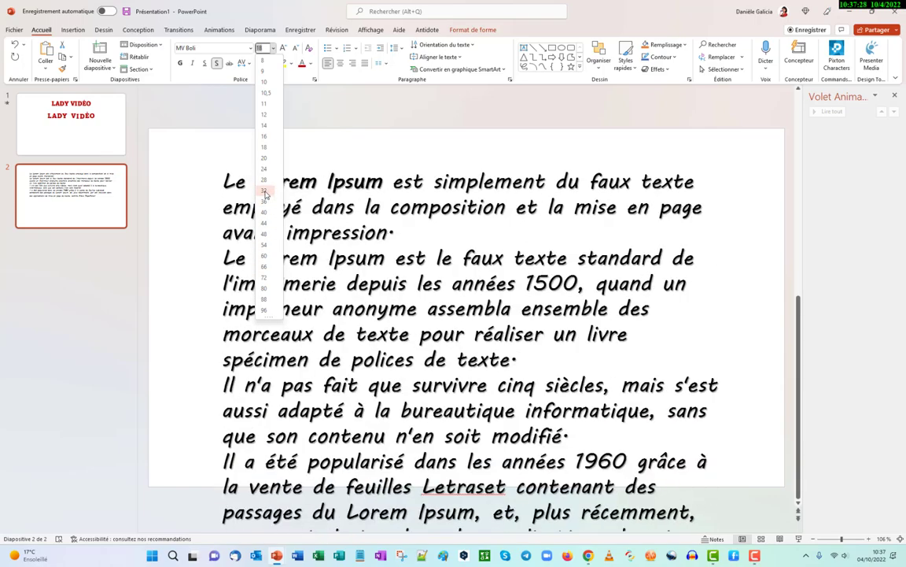
pyautogui.click(265, 191)
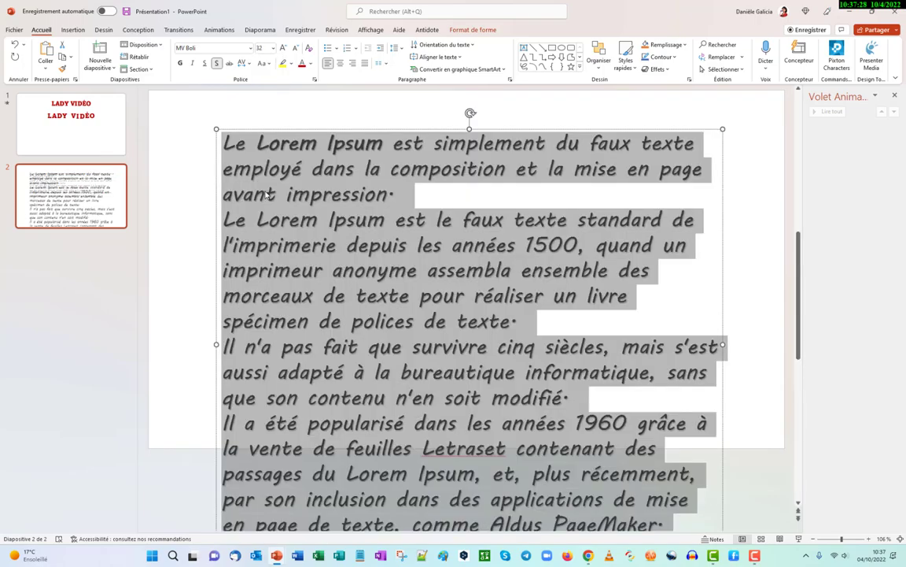
pyautogui.click(274, 48)
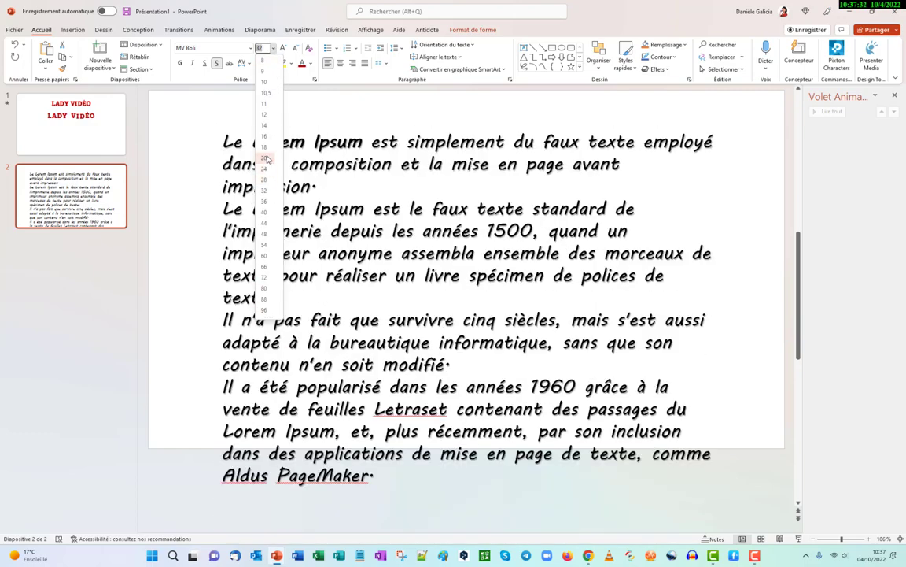
pyautogui.click(266, 169)
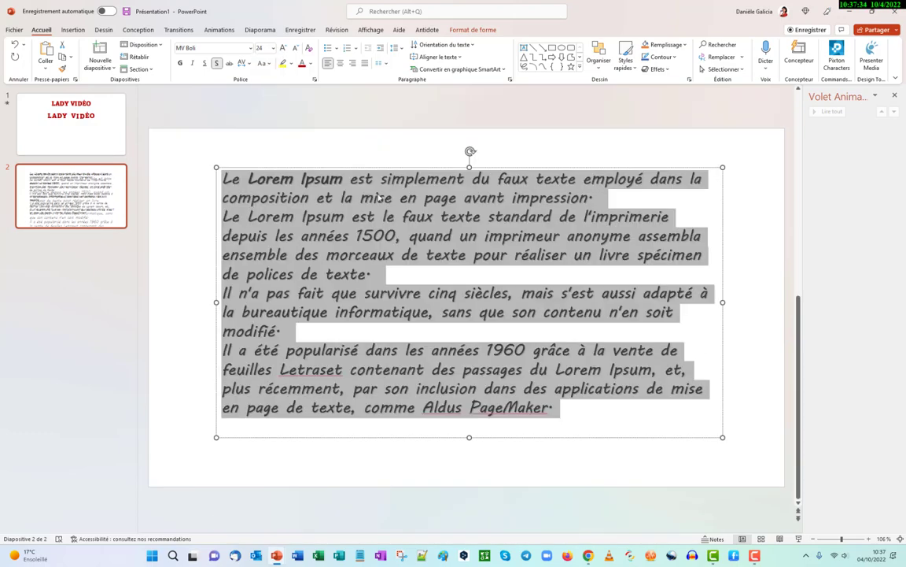
pyautogui.click(570, 405)
pyautogui.click(561, 398)
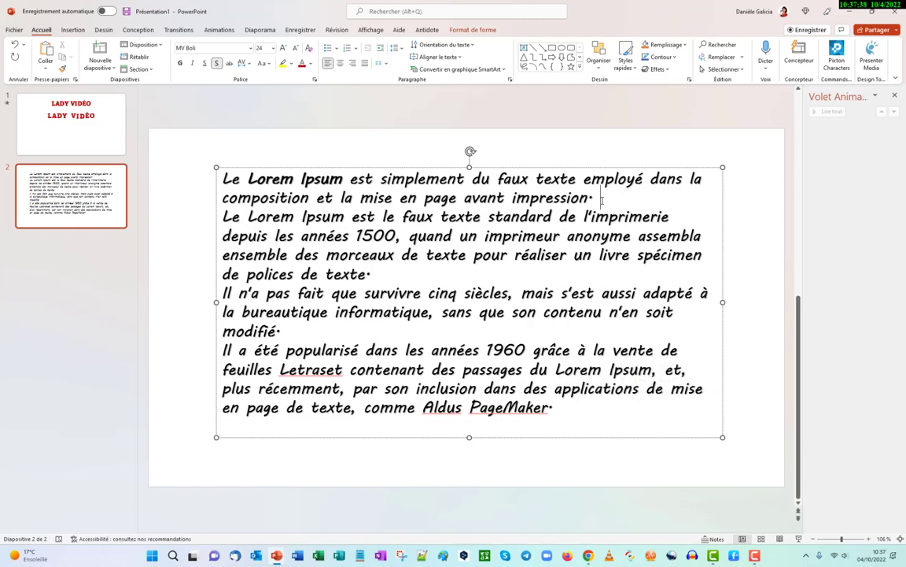
pyautogui.moveTo(602, 200); pyautogui.dragTo(236, 177)
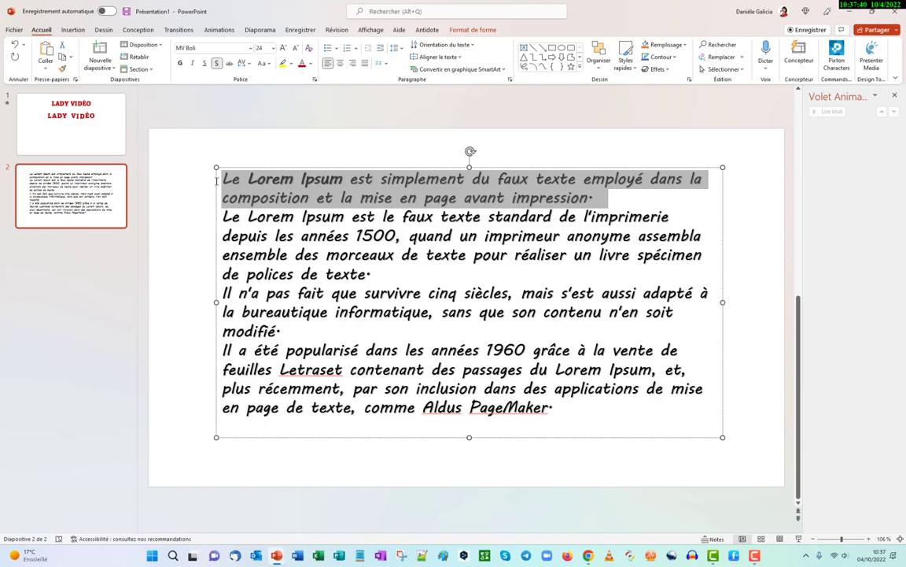
# - Give the first paragraph an Apparaître entrance via Ajouter une animation and preview it
pyautogui.click(221, 30)
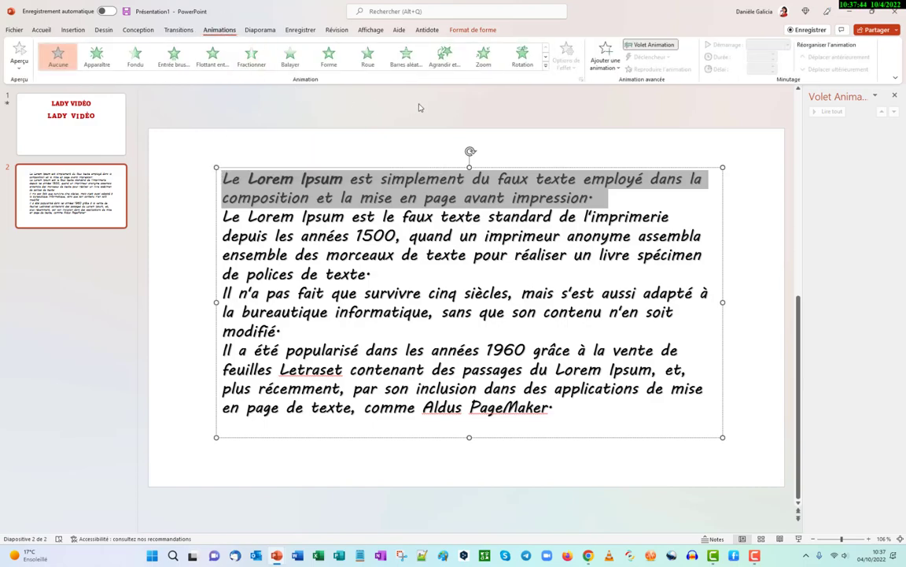
pyautogui.click(604, 60)
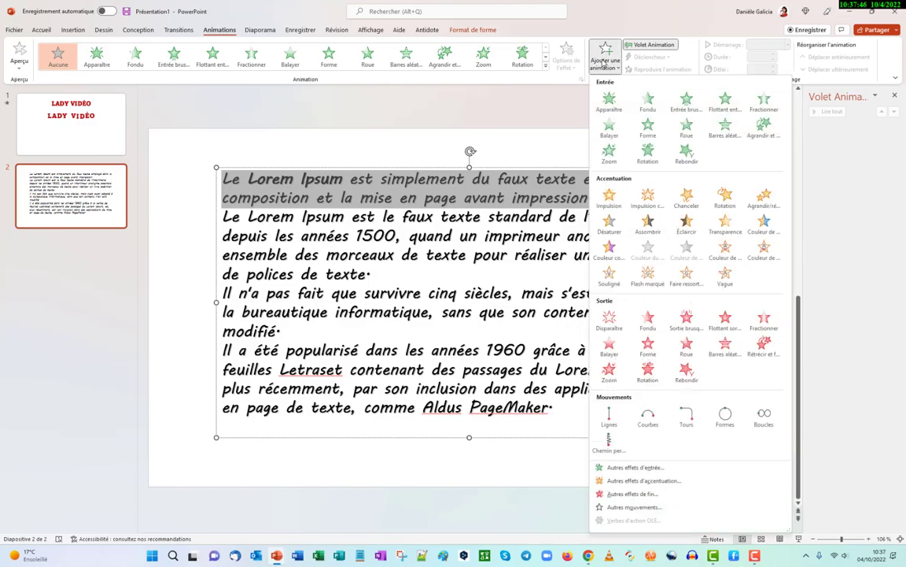
pyautogui.click(609, 100)
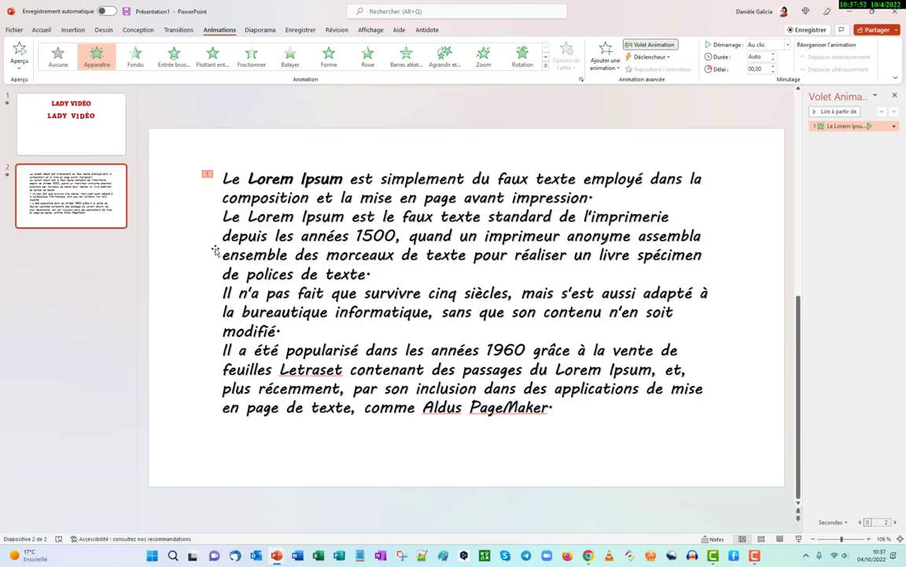
pyautogui.click(7, 172)
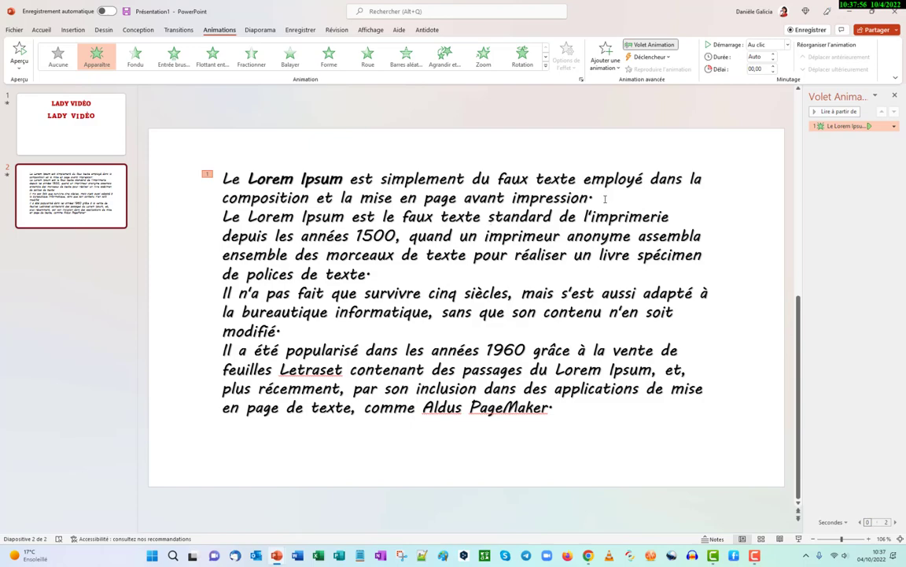
pyautogui.click(604, 200)
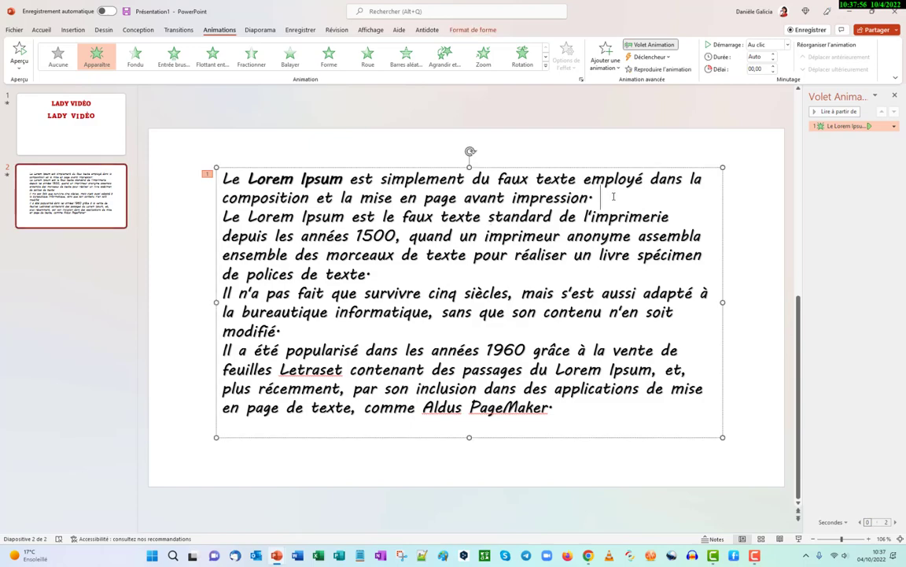
# - Set duration to 00,01 and give the second paragraph an Apparaître entrance after the previous
pyautogui.click(773, 55)
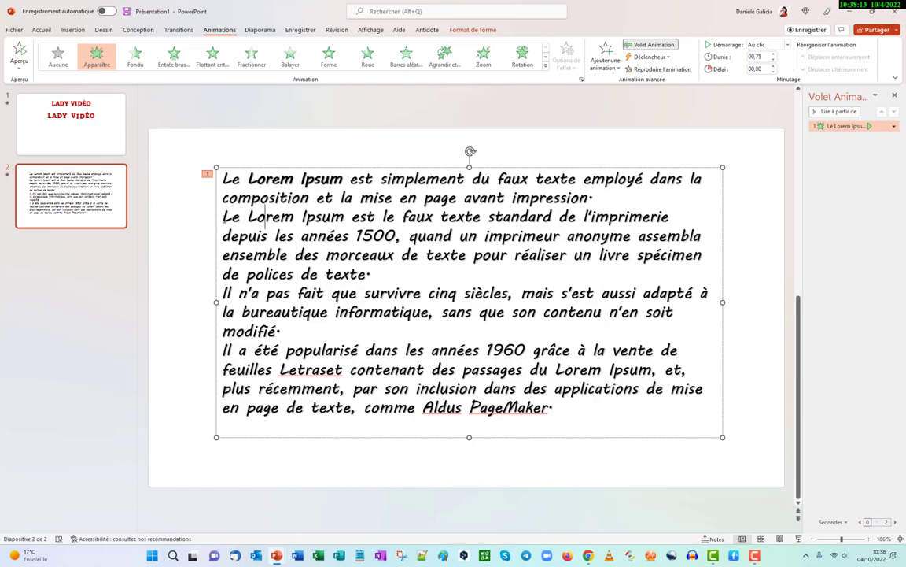
pyautogui.moveTo(223, 217); pyautogui.dragTo(375, 272)
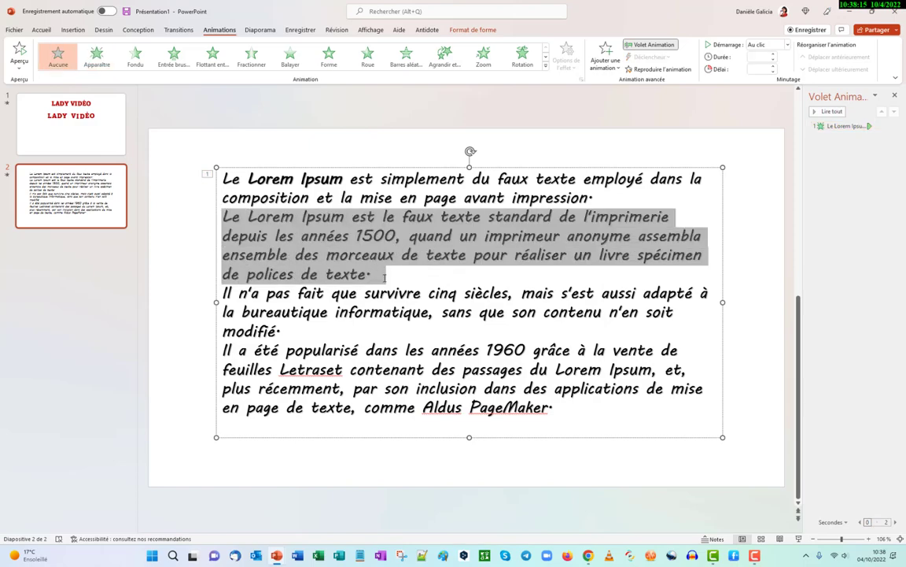
pyautogui.click(108, 64)
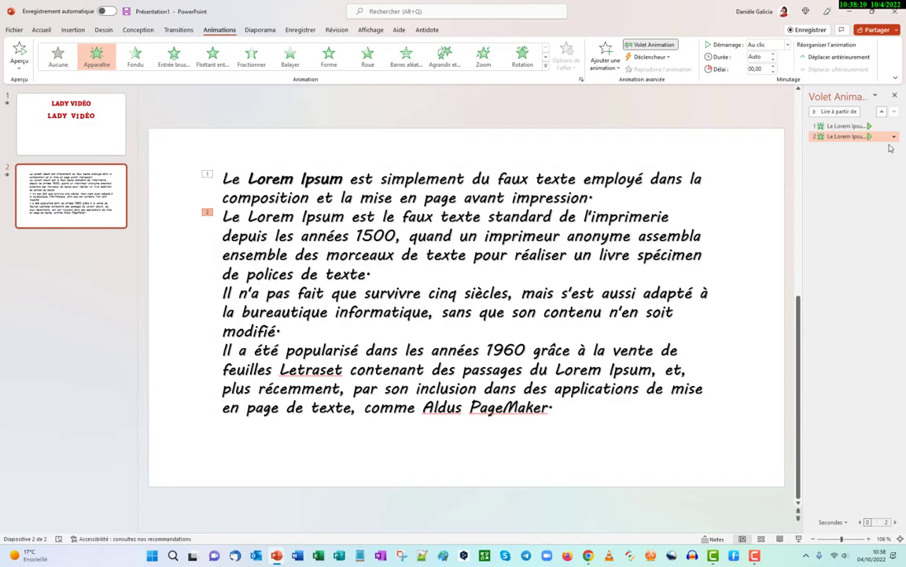
pyautogui.click(894, 137)
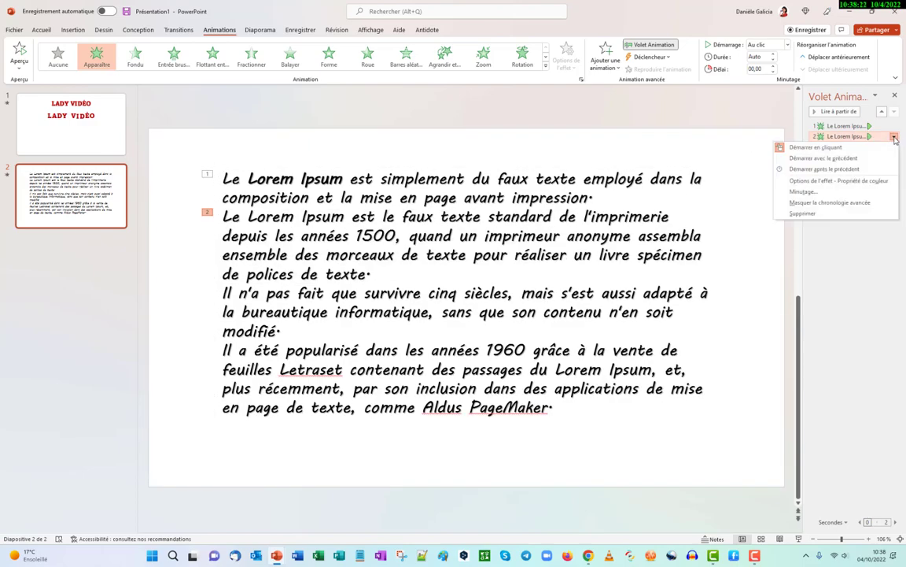
pyautogui.click(857, 169)
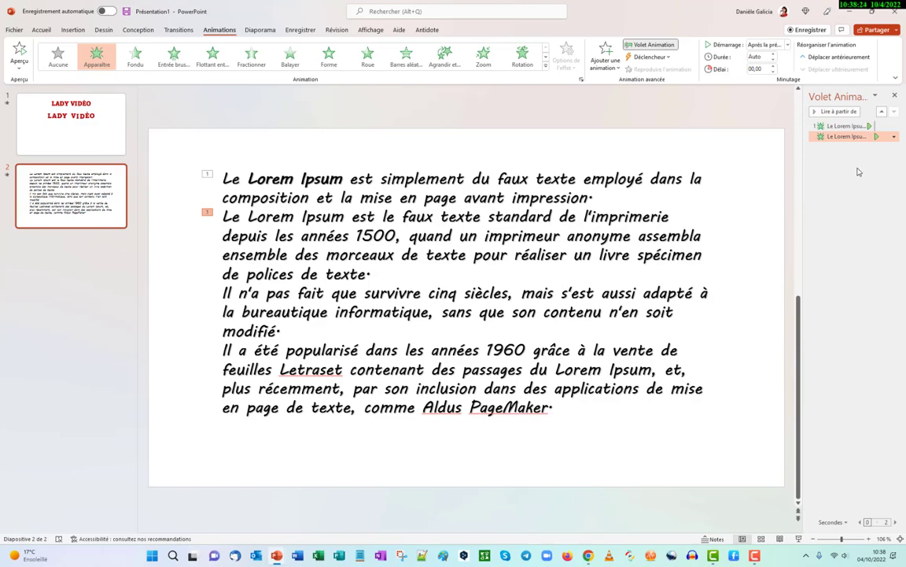
# - Make the second paragraph's Apparaître animate Par mot with 0,4 seconds between words
pyautogui.click(894, 141)
pyautogui.click(779, 164)
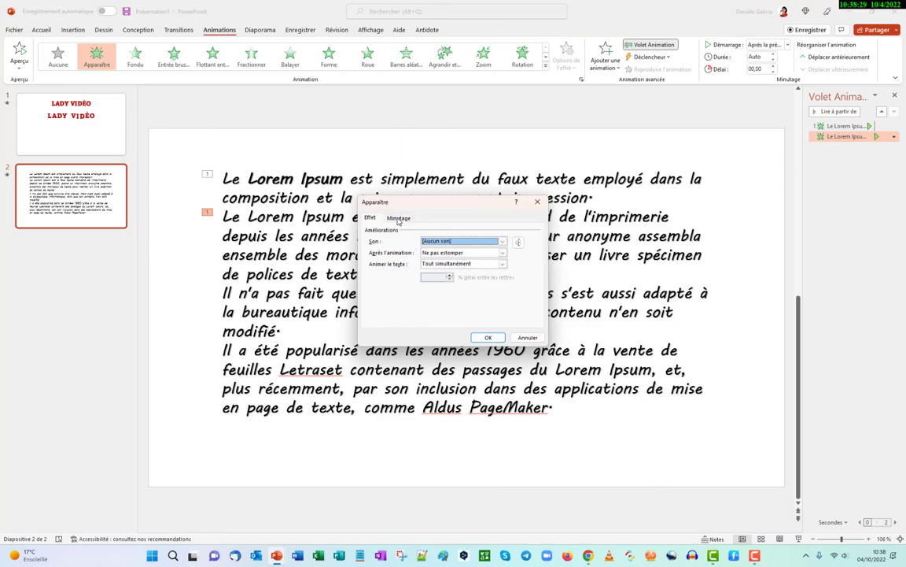
pyautogui.click(503, 264)
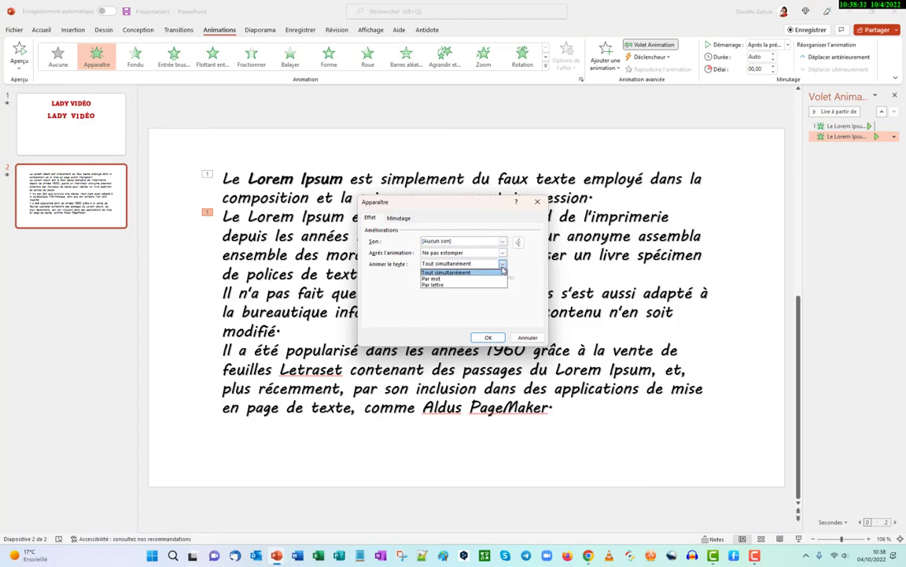
pyautogui.click(439, 278)
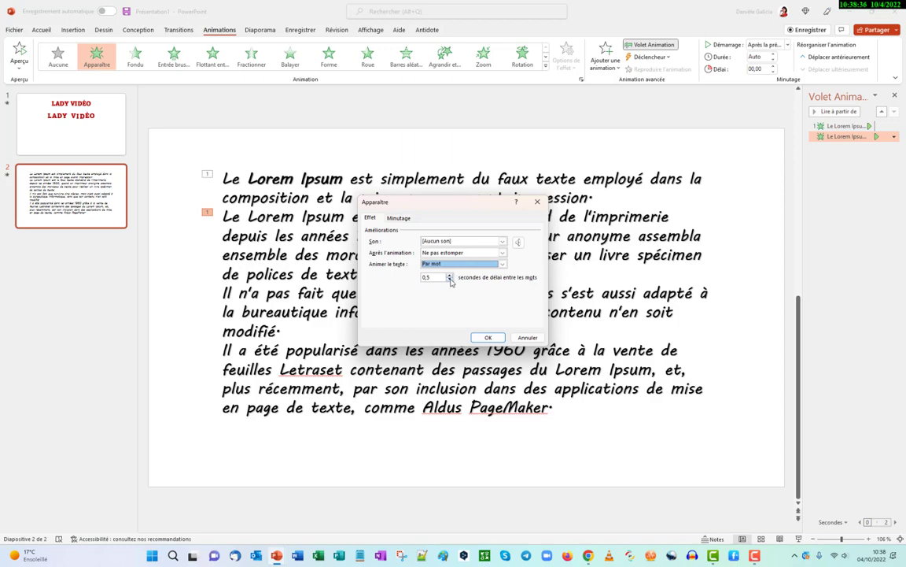
pyautogui.click(451, 280)
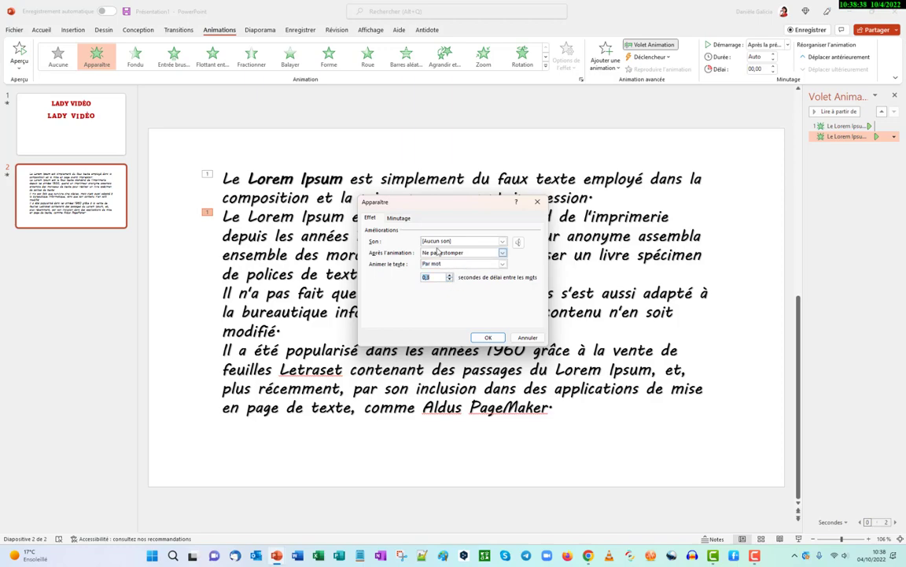
pyautogui.click(399, 218)
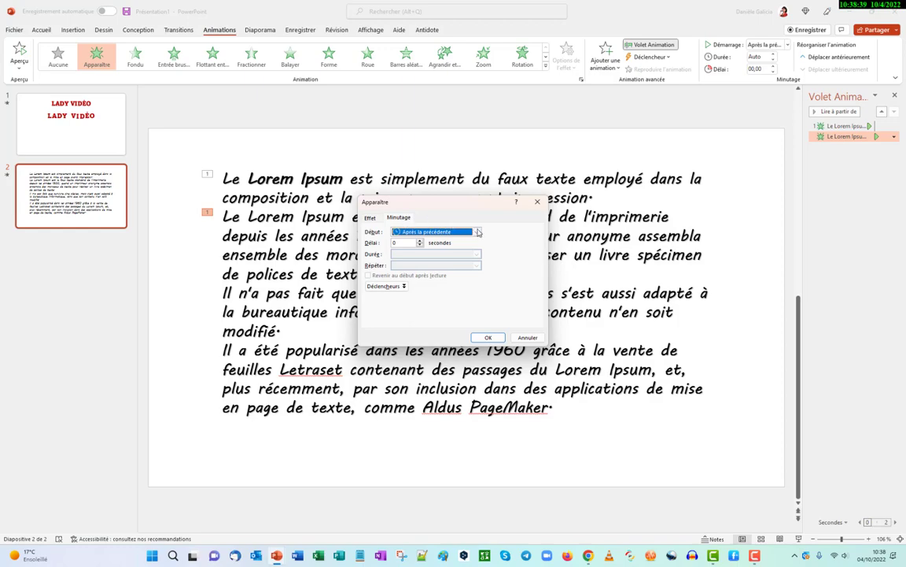
pyautogui.click(488, 337)
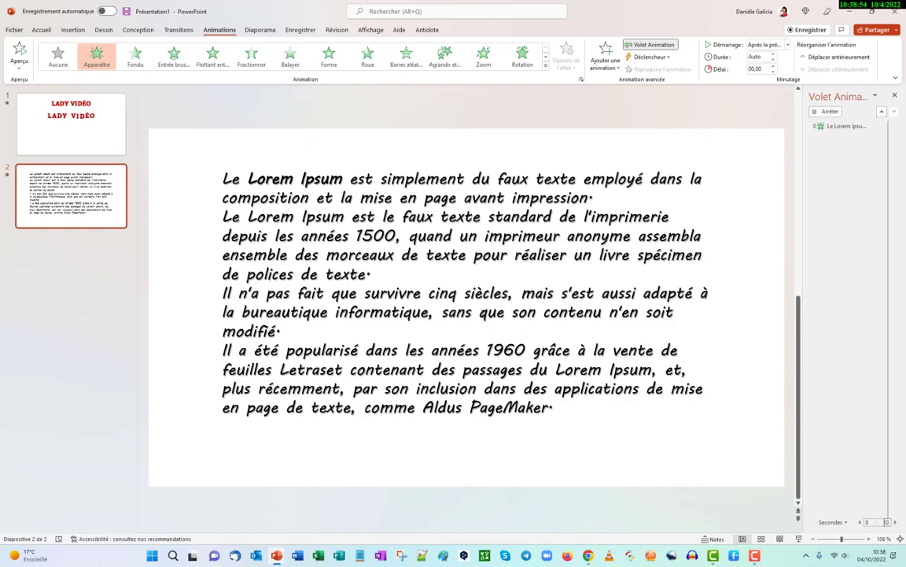
# - Give the 'Il n'a pas fait' paragraph an Apparaître entrance starting after the previous one
pyautogui.moveTo(223, 293); pyautogui.dragTo(292, 327)
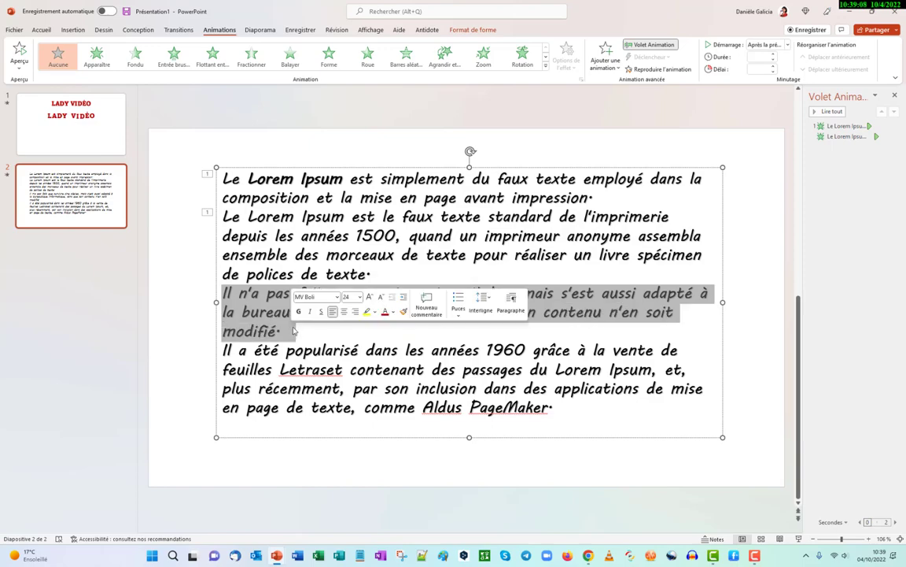
pyautogui.click(97, 57)
pyautogui.click(98, 57)
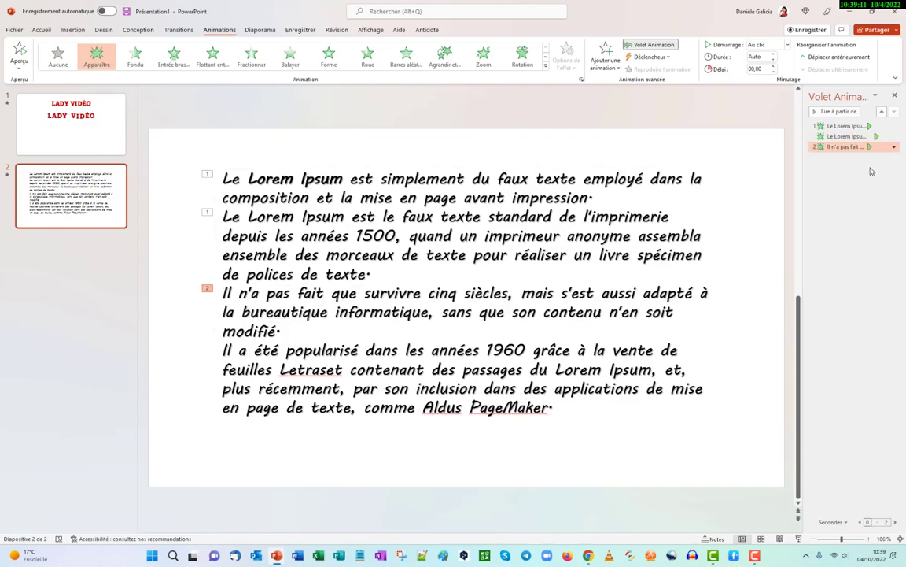
pyautogui.click(894, 147)
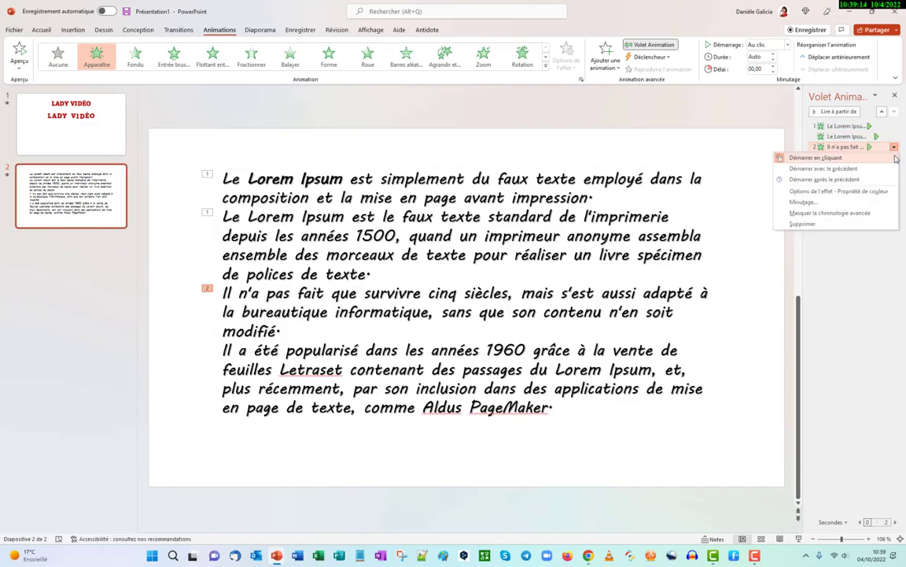
pyautogui.click(864, 179)
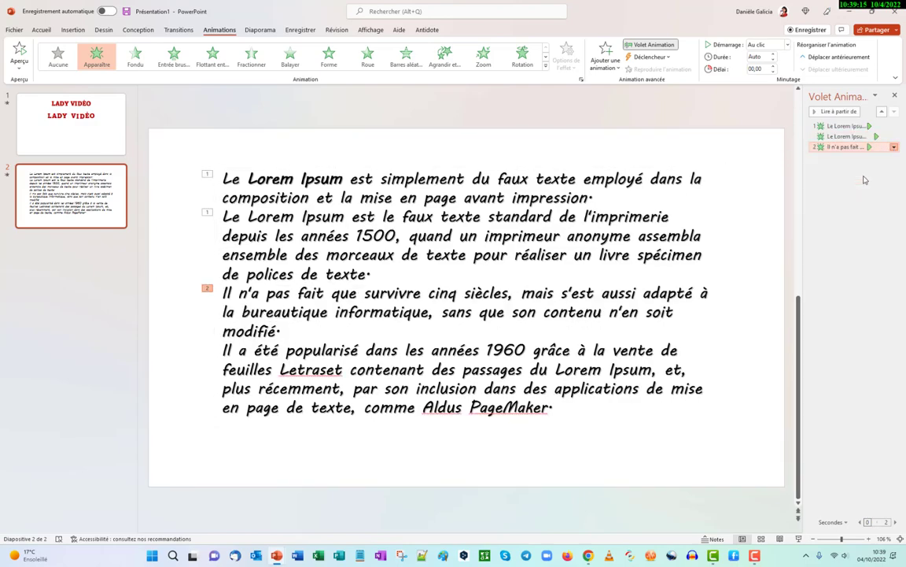
# - Make the third paragraph's Apparaître animate Par lettre and preview it
pyautogui.click(895, 150)
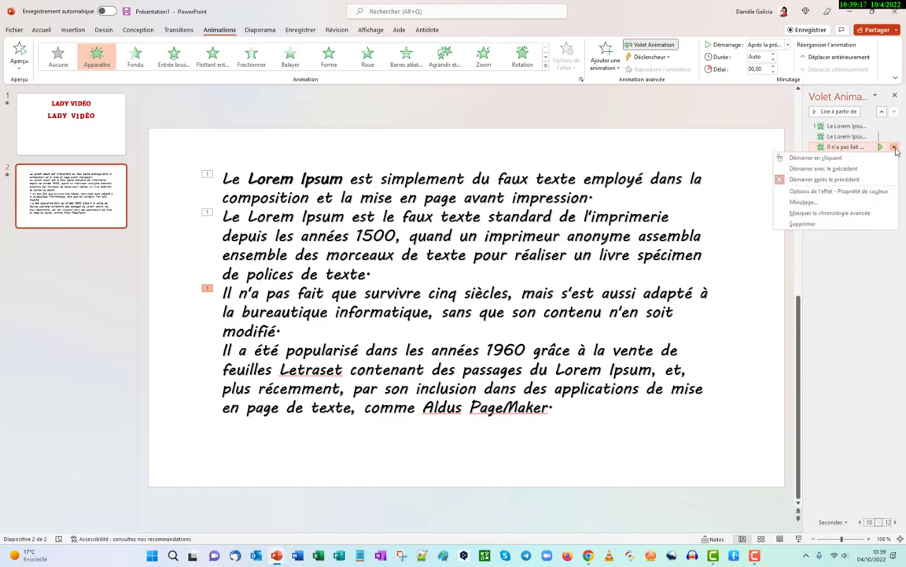
pyautogui.click(838, 171)
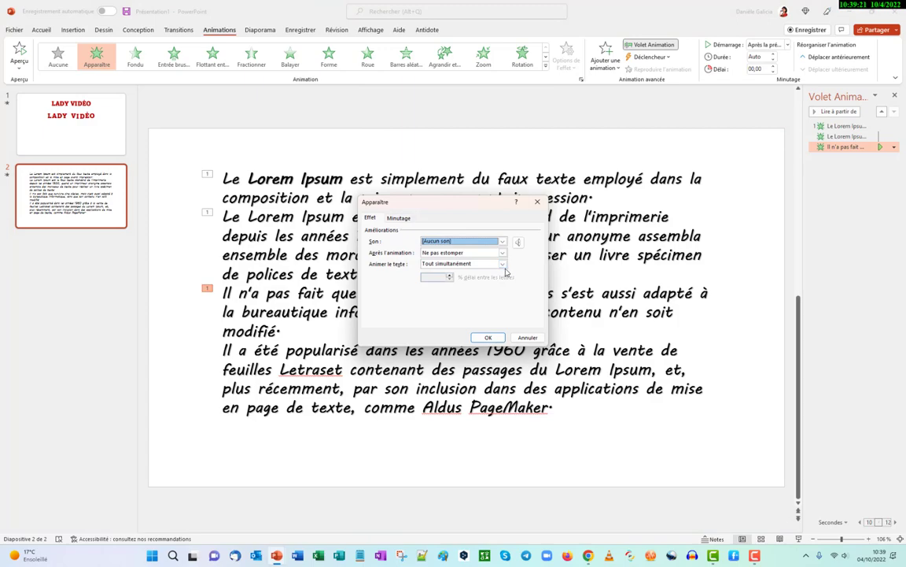
pyautogui.click(475, 265)
pyautogui.click(439, 285)
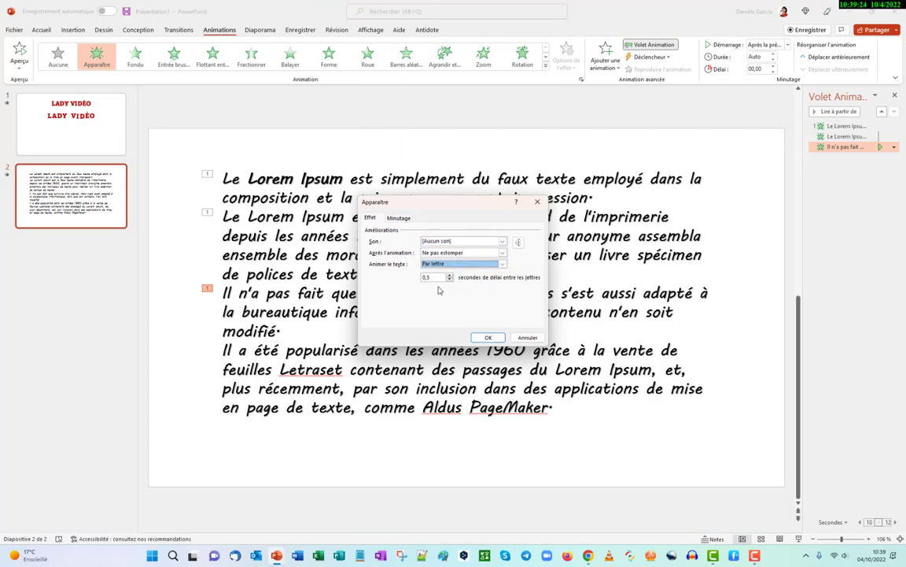
pyautogui.click(450, 280)
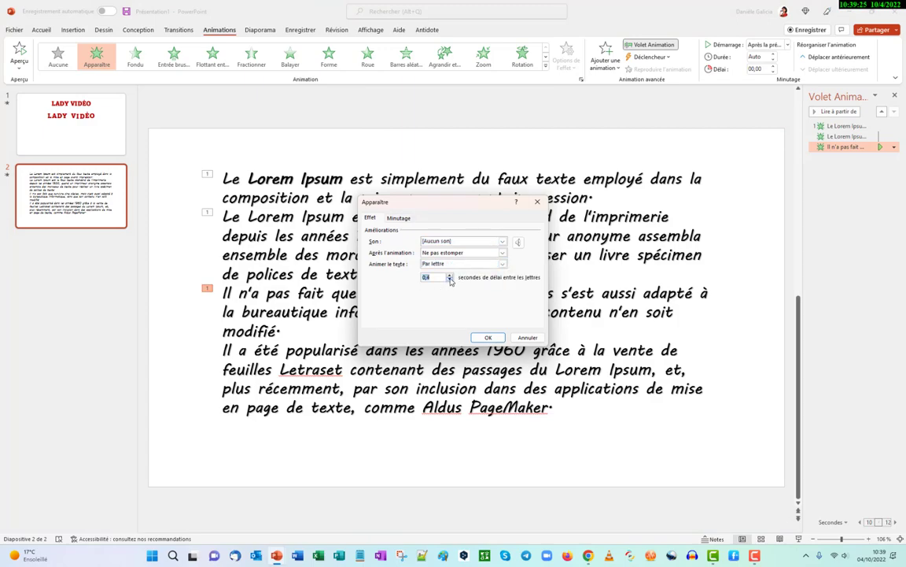
pyautogui.click(486, 337)
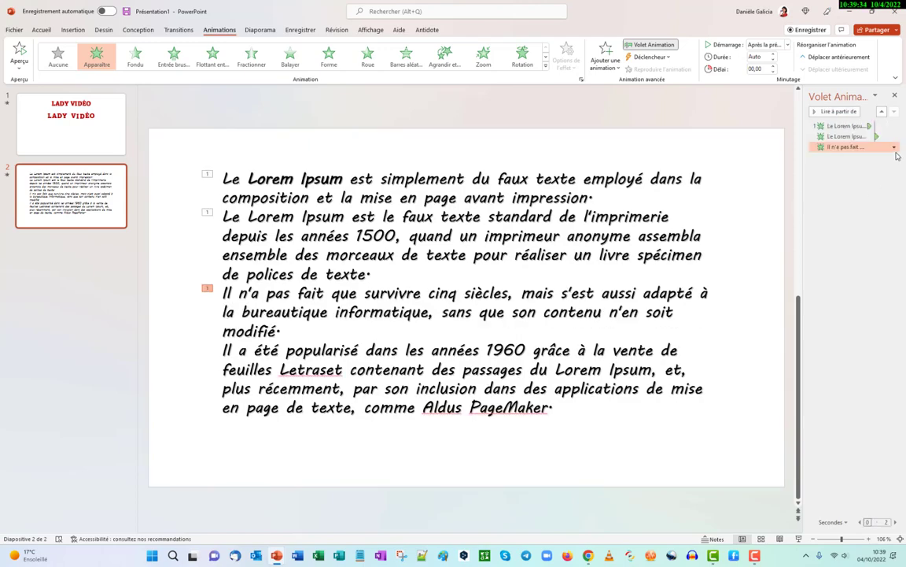
# - Lower the third paragraph's delay between letters to 0,1 seconds
pyautogui.click(894, 147)
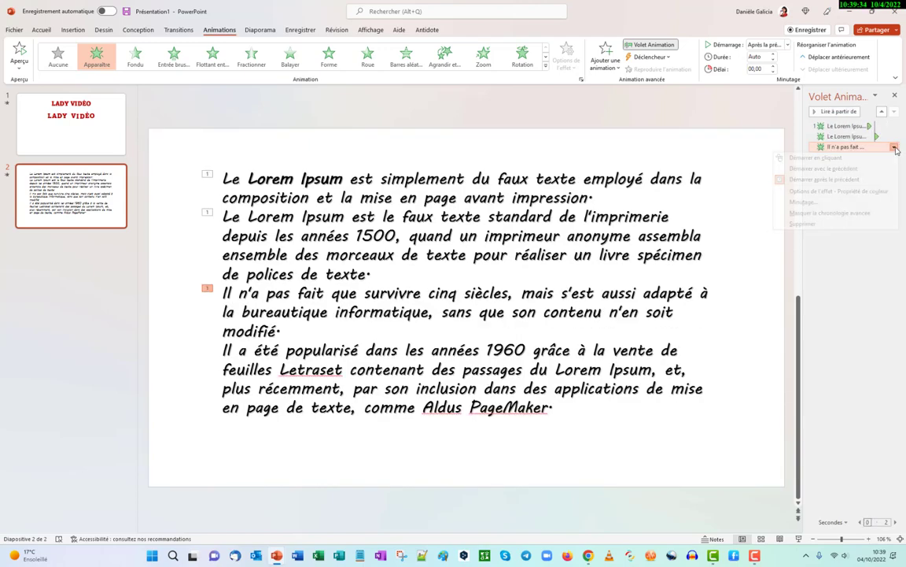
pyautogui.click(840, 191)
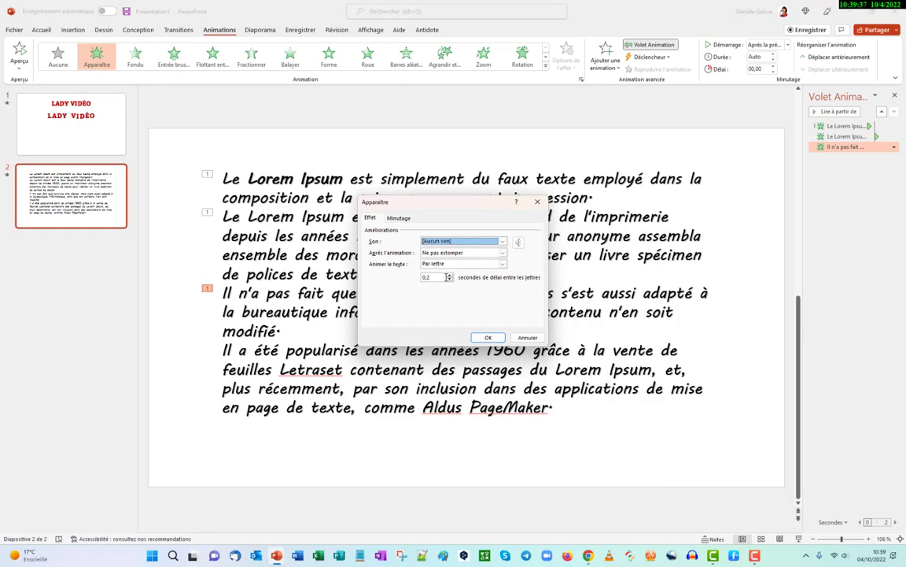
pyautogui.click(451, 280)
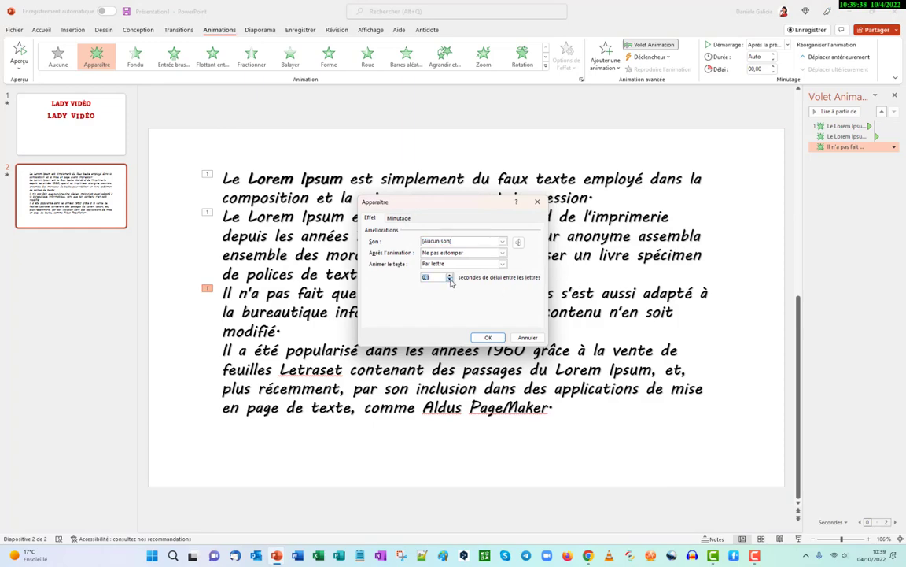
pyautogui.click(488, 337)
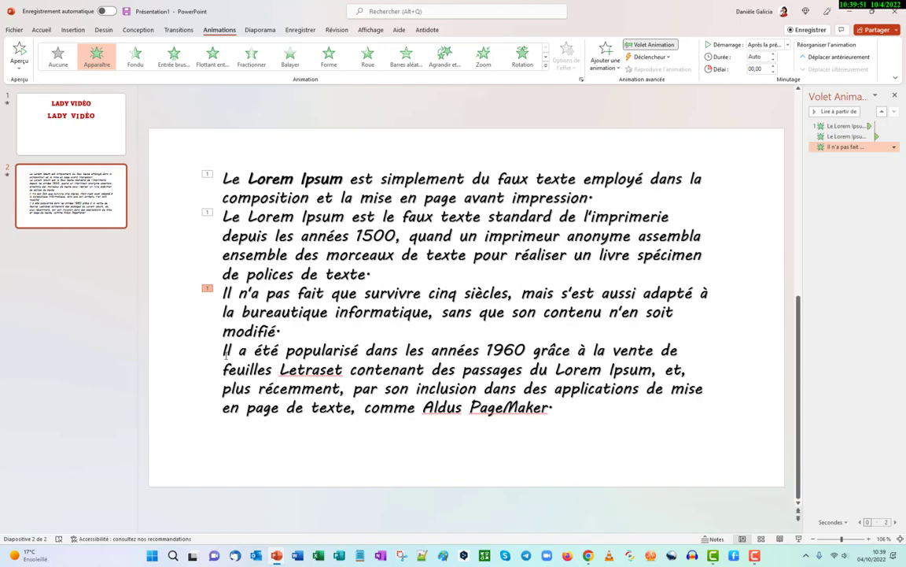
# - Apply the Agrandir et tourner entrance effect to the paragraph 'Il a été popularisé…'
pyautogui.moveTo(224, 350); pyautogui.dragTo(497, 407)
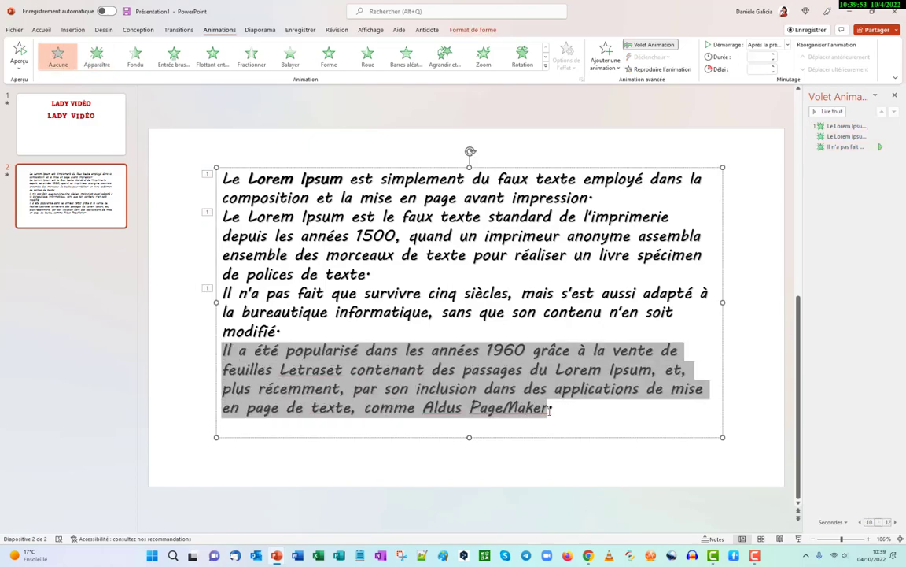
pyautogui.click(546, 68)
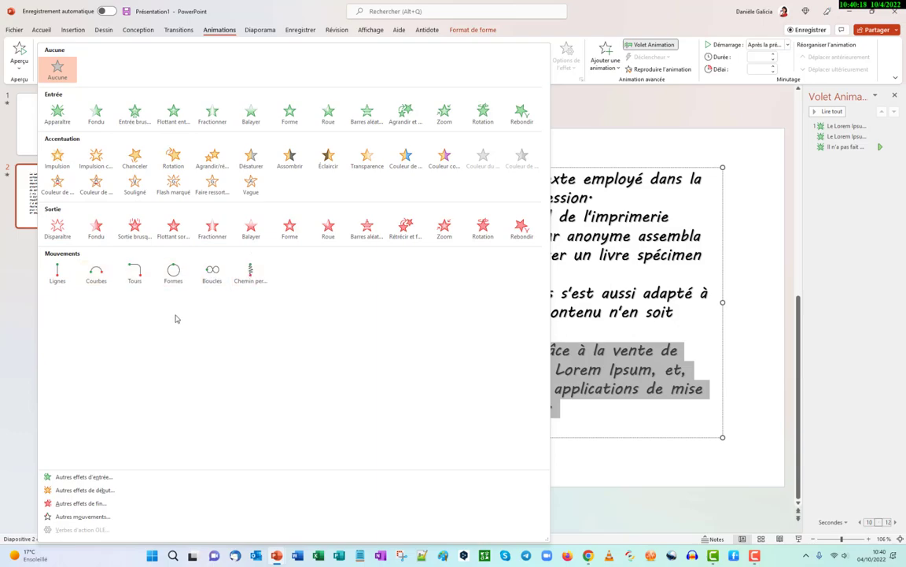
pyautogui.click(85, 477)
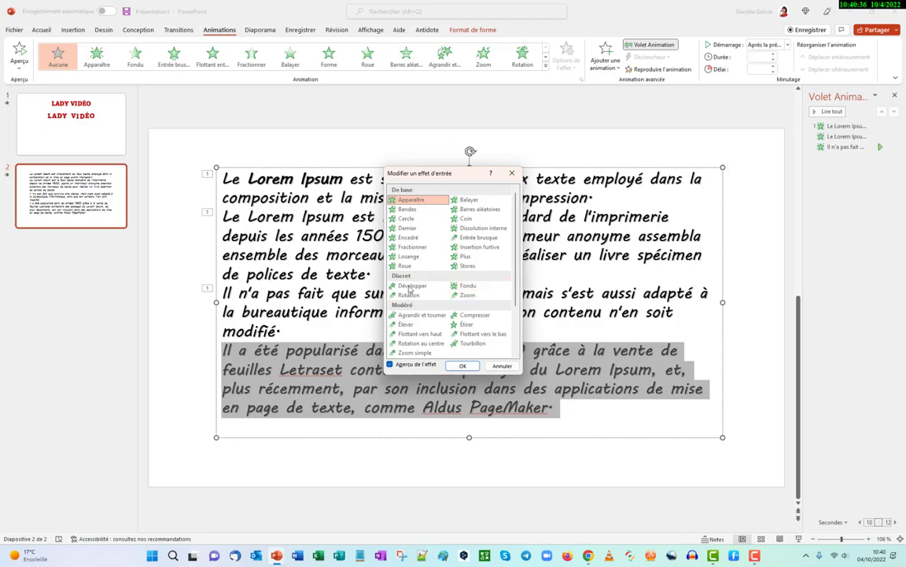
pyautogui.scroll(-2, 425, 284)
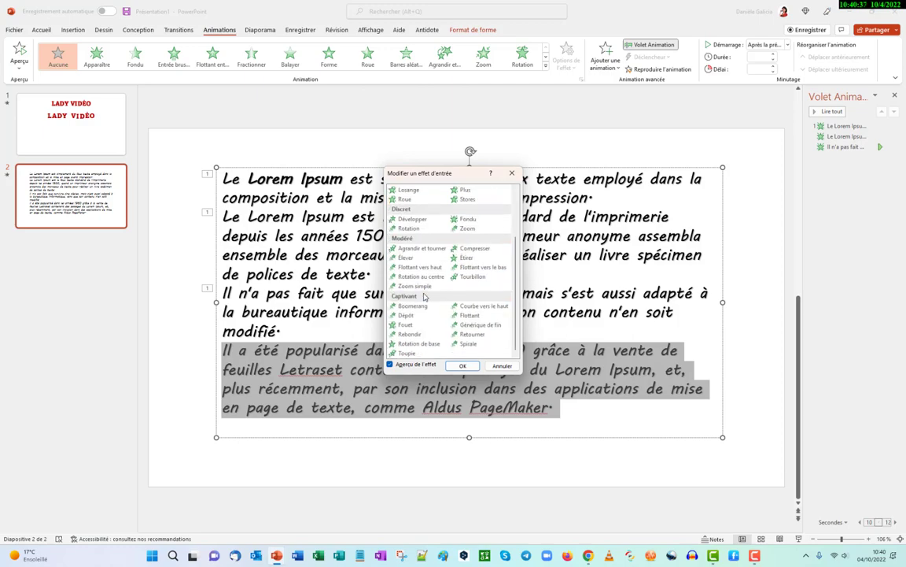
pyautogui.click(425, 248)
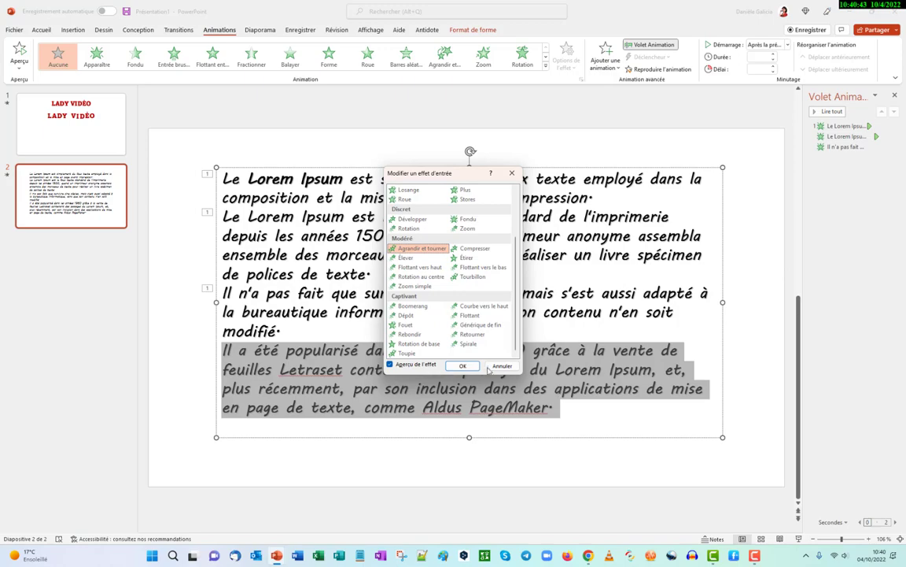
pyautogui.press('Return')
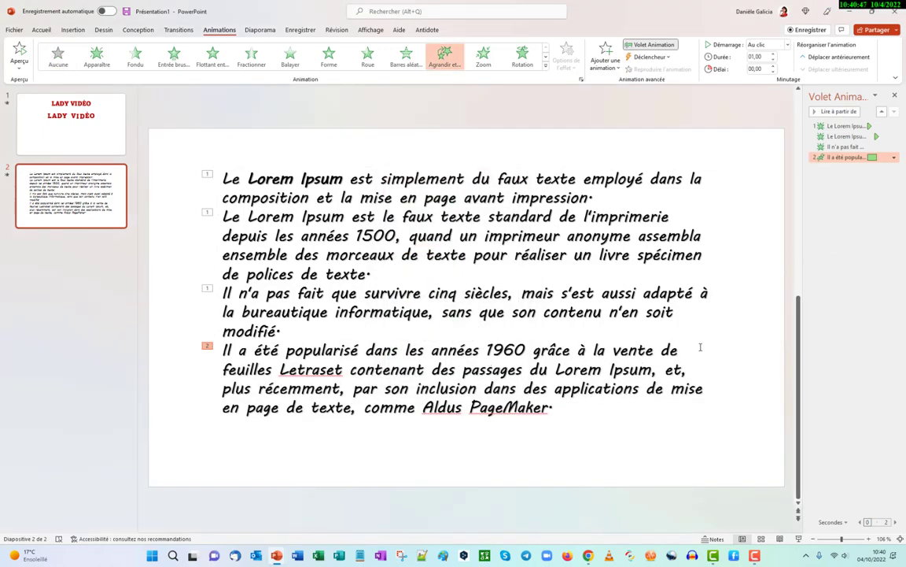
# - Make the last paragraph's animation start after the previous one and animate word by word
pyautogui.click(895, 159)
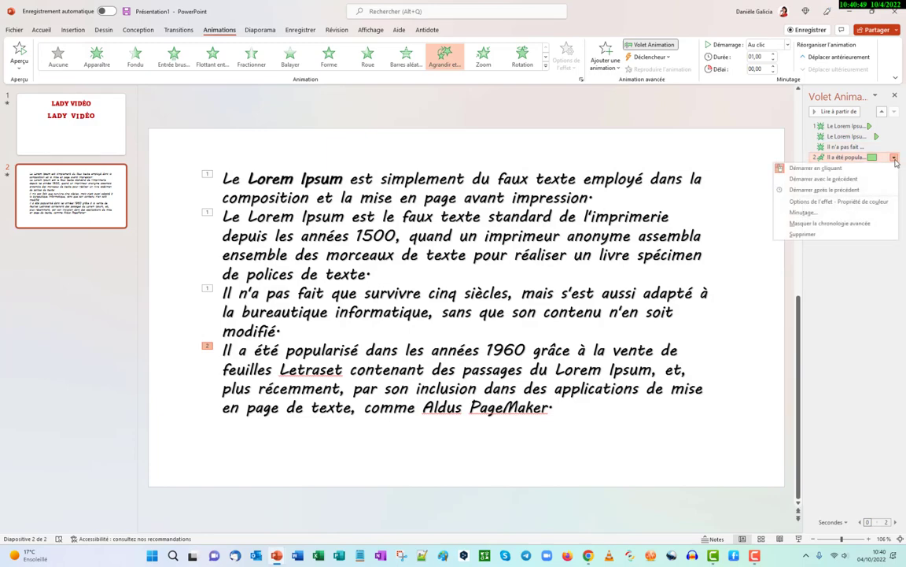
pyautogui.click(825, 190)
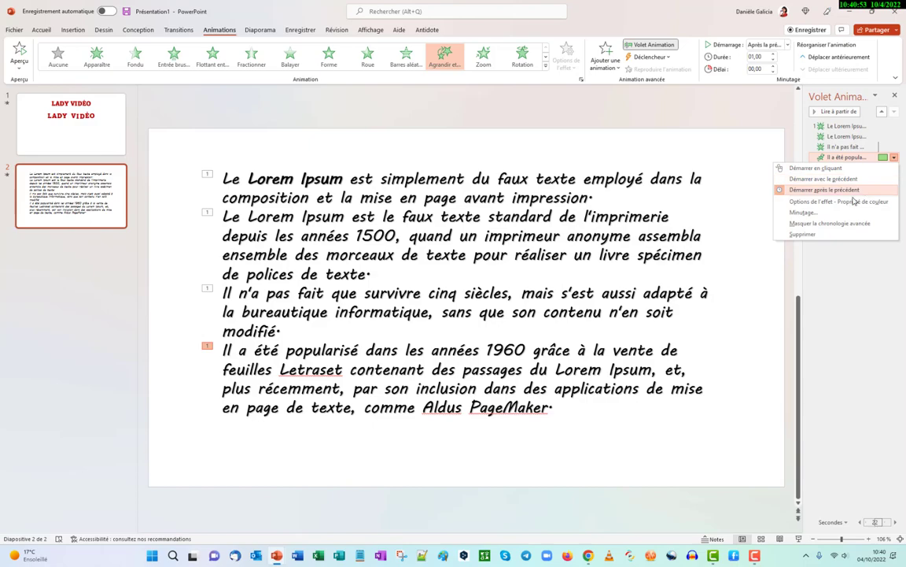
pyautogui.click(858, 201)
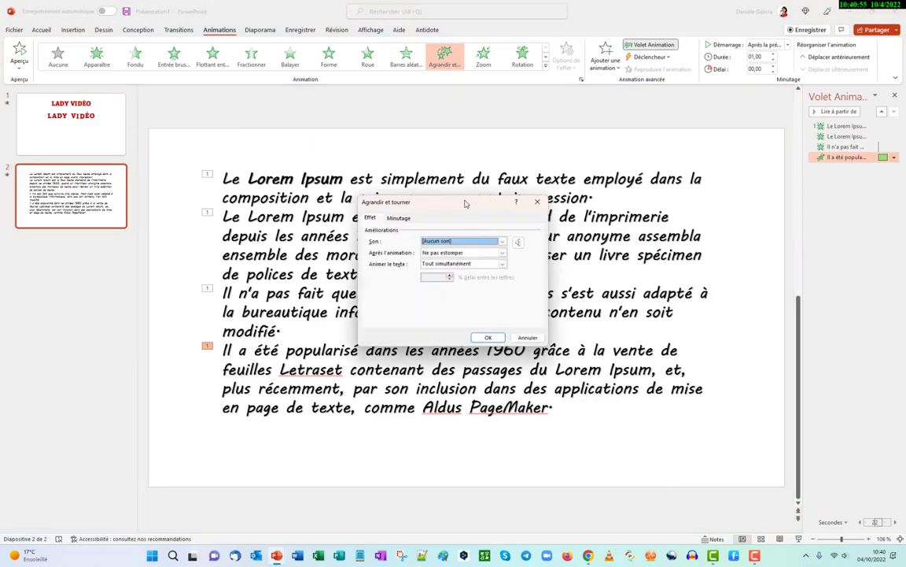
pyautogui.click(502, 265)
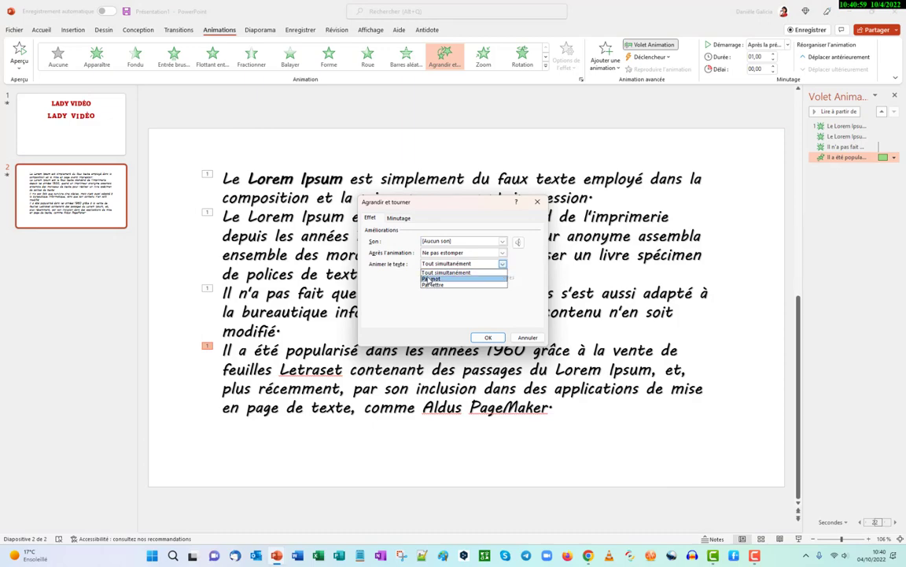
pyautogui.click(441, 279)
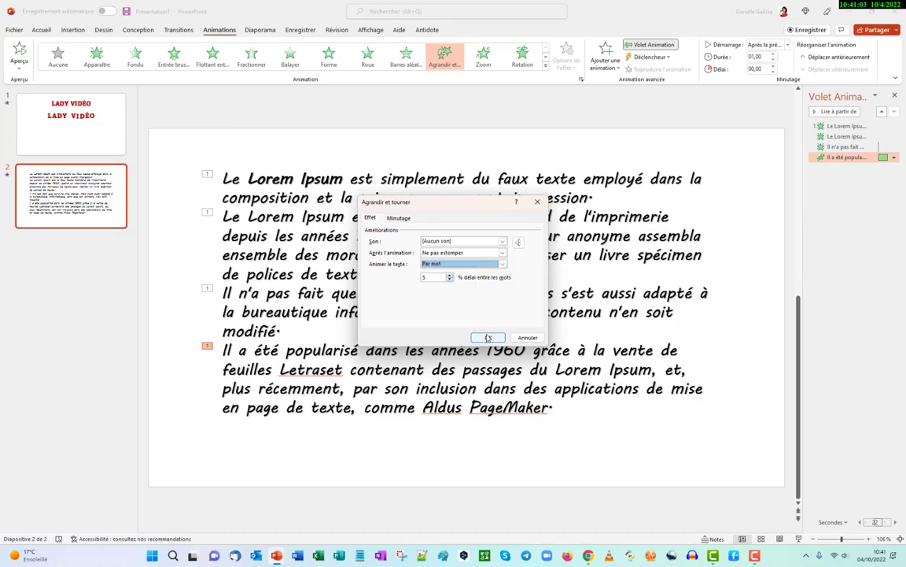
pyautogui.click(488, 337)
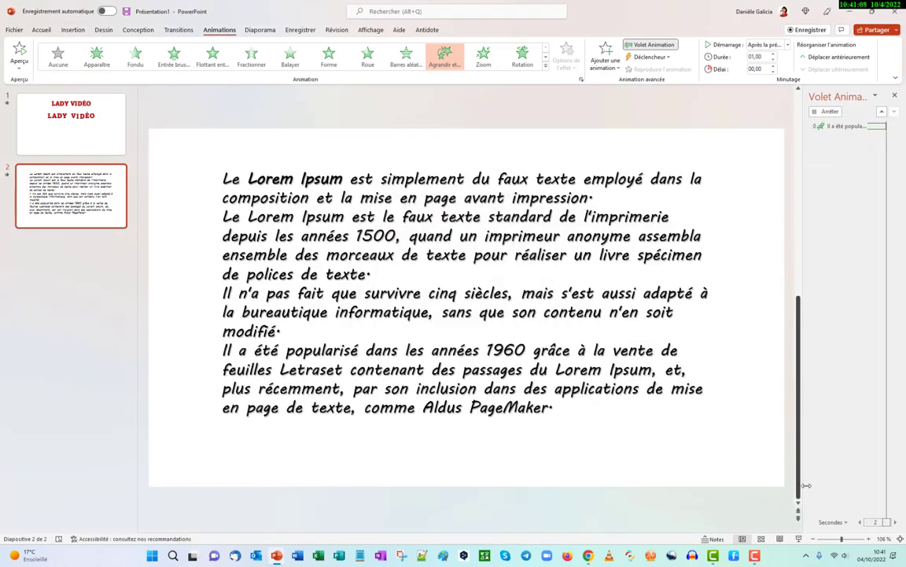
# - Raise the last paragraph's delay between words to 15%
pyautogui.click(894, 159)
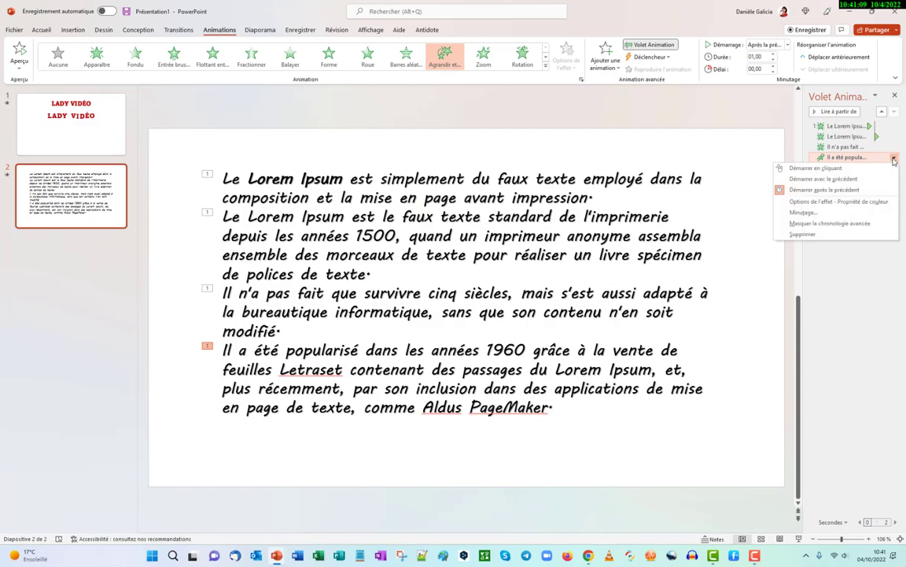
pyautogui.click(826, 201)
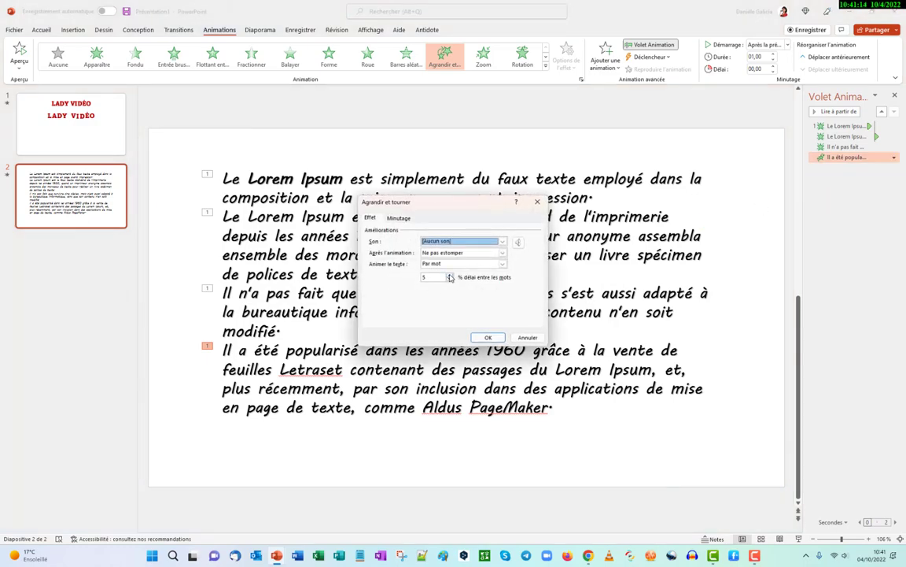
pyautogui.click(450, 277)
pyautogui.click(486, 338)
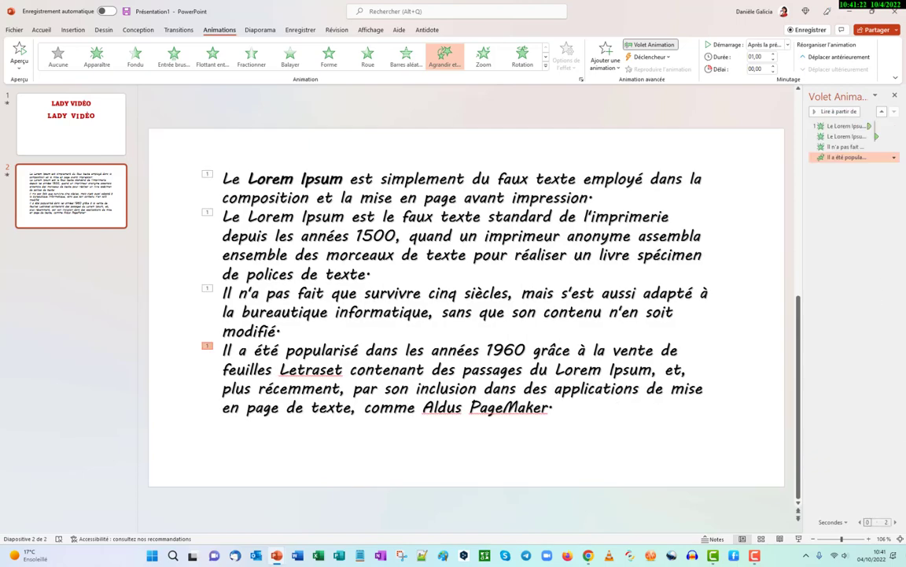
pyautogui.click(894, 157)
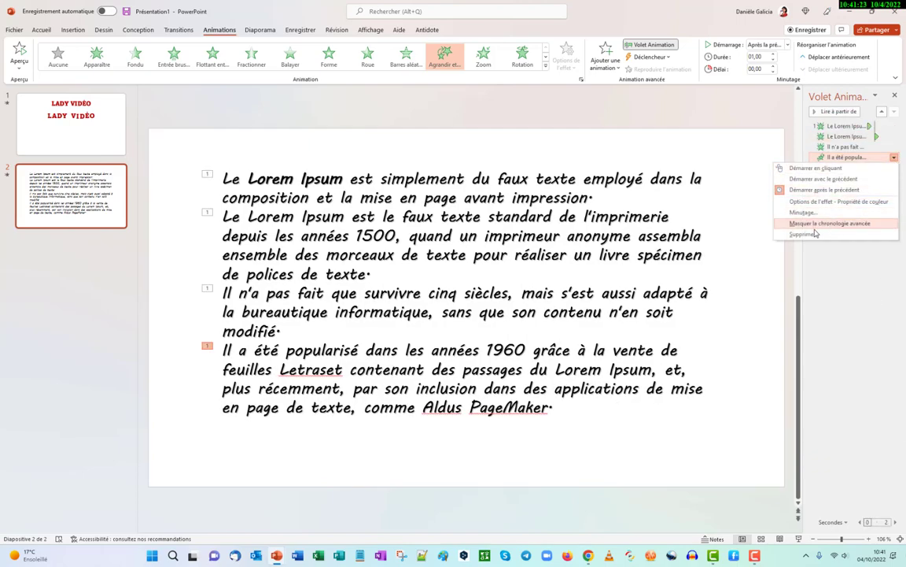
pyautogui.click(826, 201)
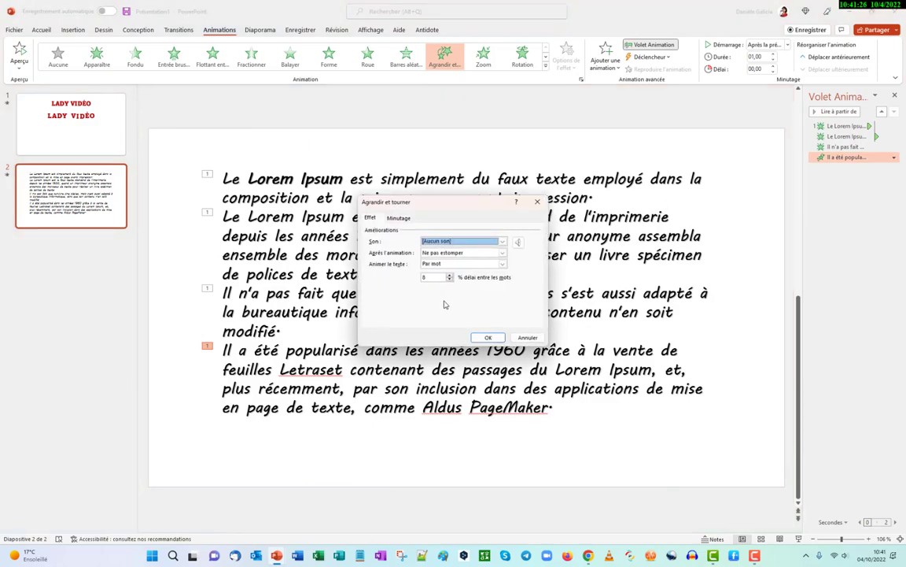
pyautogui.click(450, 276)
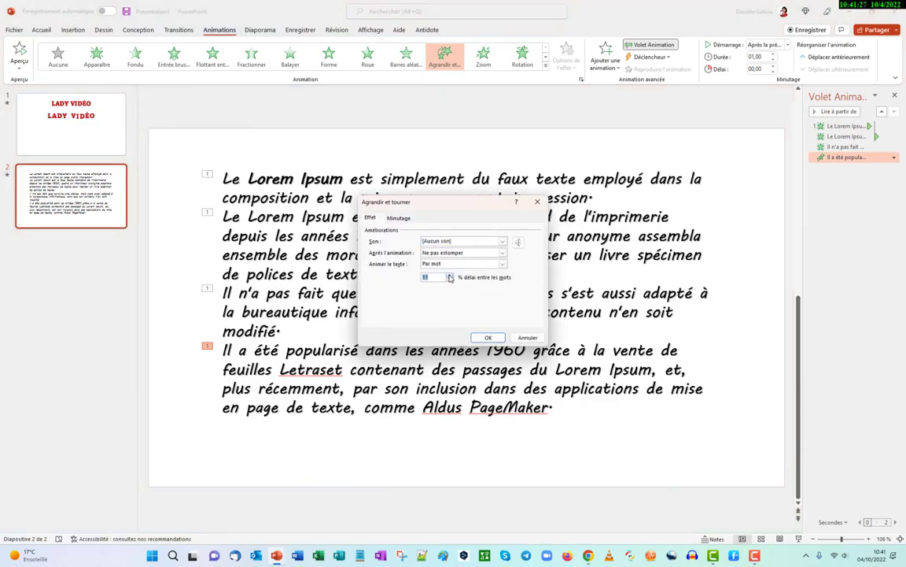
pyautogui.click(487, 338)
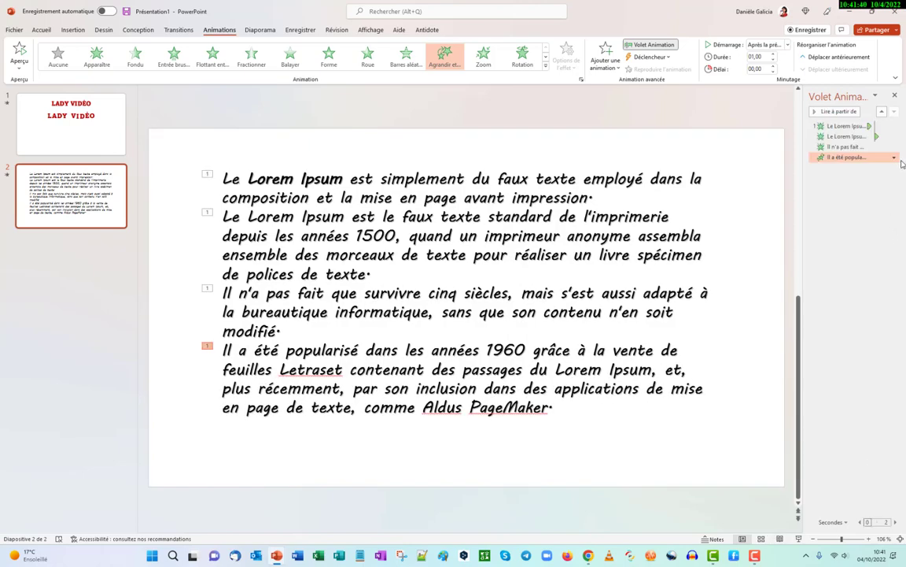
# - Switch the last paragraph's Agrandir et tourner text animation to Par lettre
pyautogui.click(894, 157)
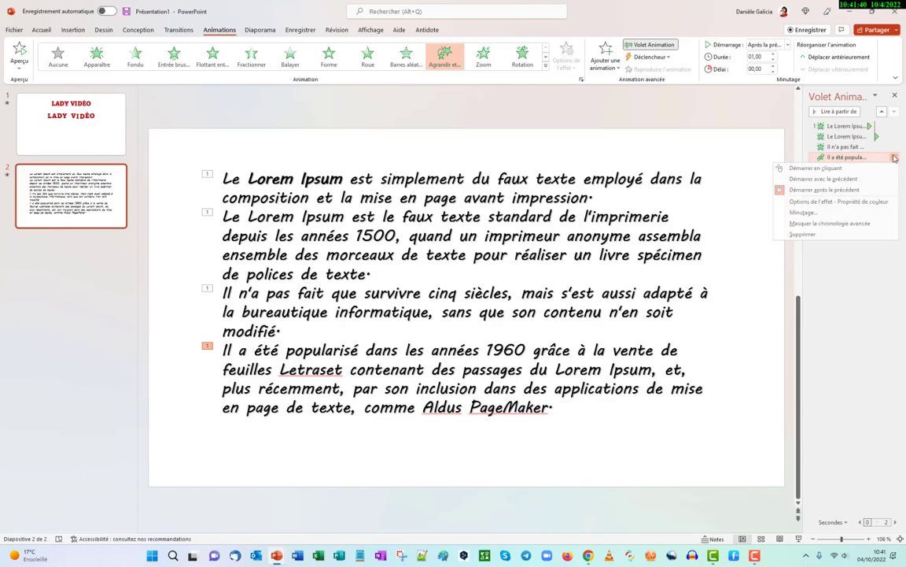
pyautogui.click(826, 201)
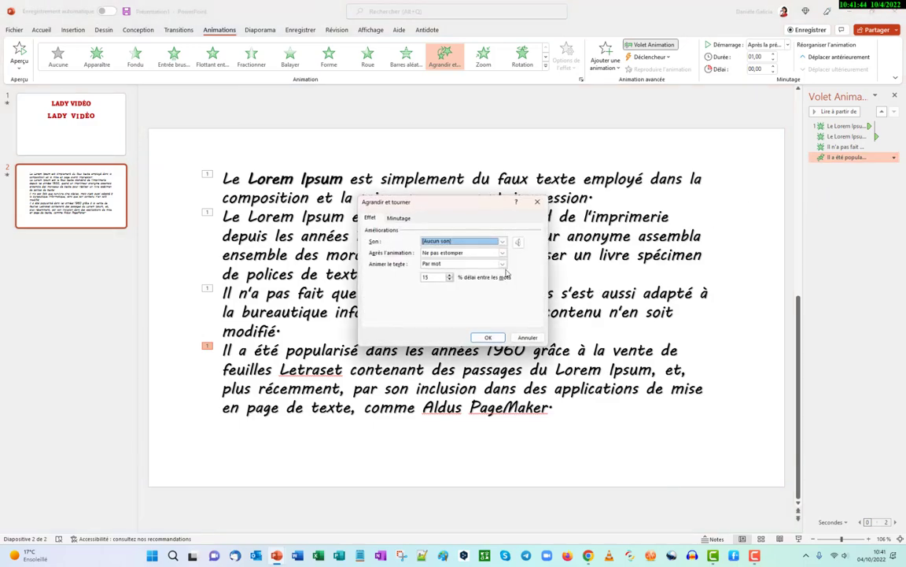
pyautogui.click(503, 265)
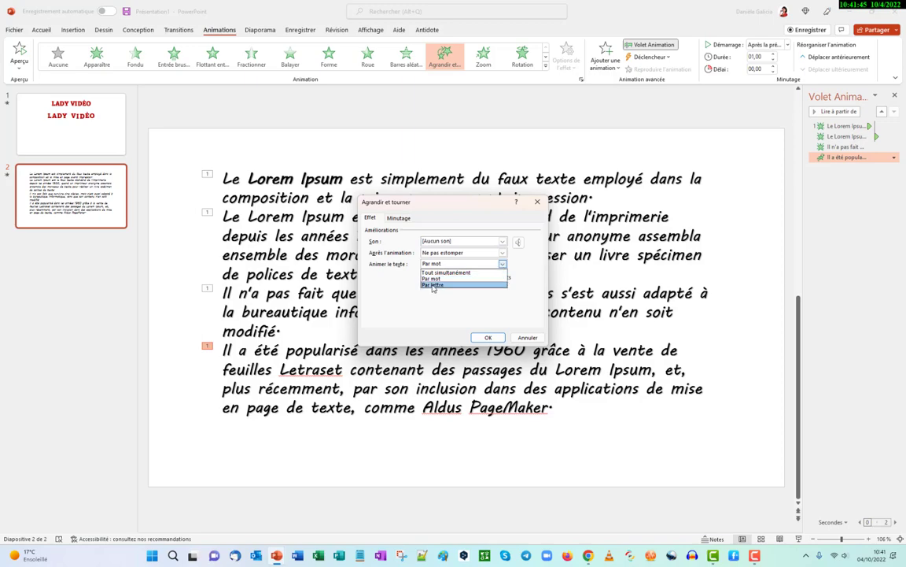
pyautogui.click(435, 285)
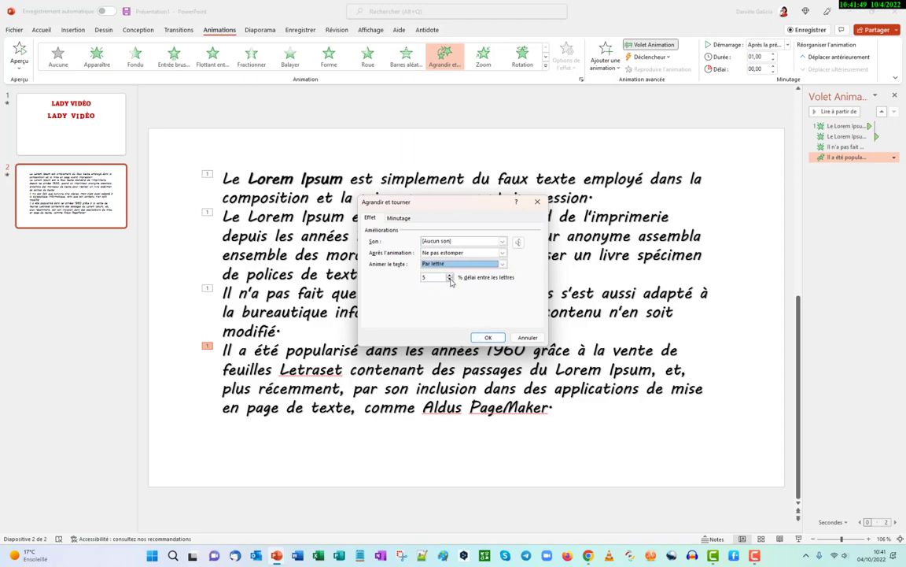
pyautogui.click(489, 338)
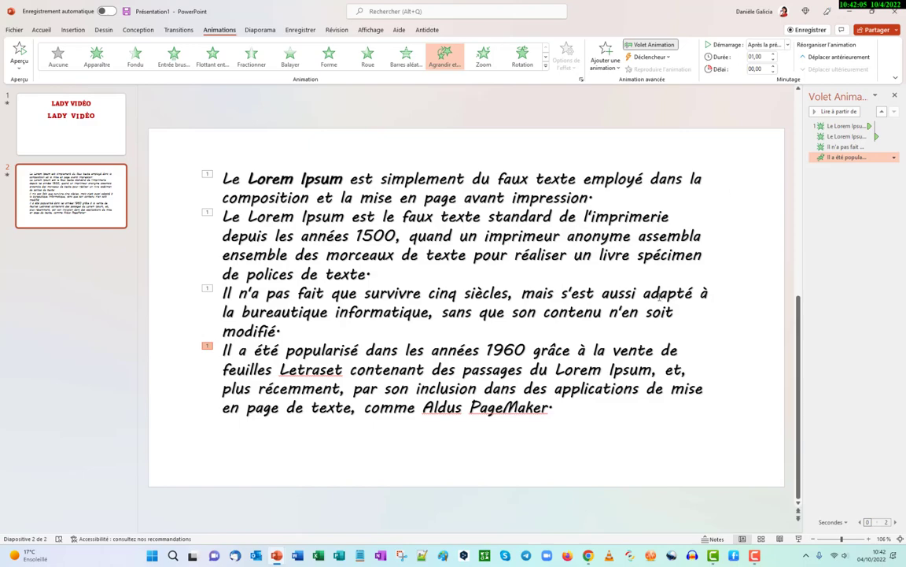
# - Apply the Fouet entrance effect to the third paragraph
pyautogui.click(223, 293)
pyautogui.moveTo(238, 302); pyautogui.dragTo(287, 331)
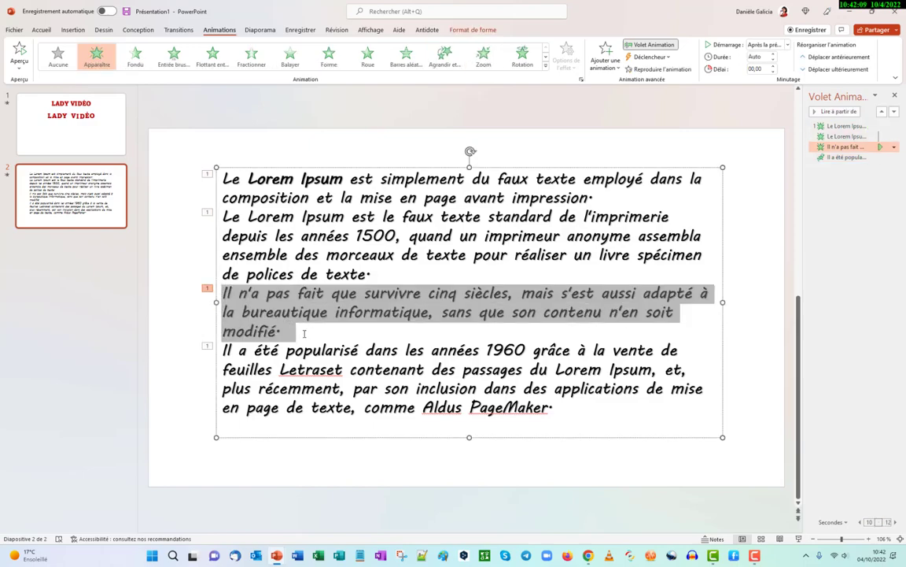
pyautogui.click(546, 67)
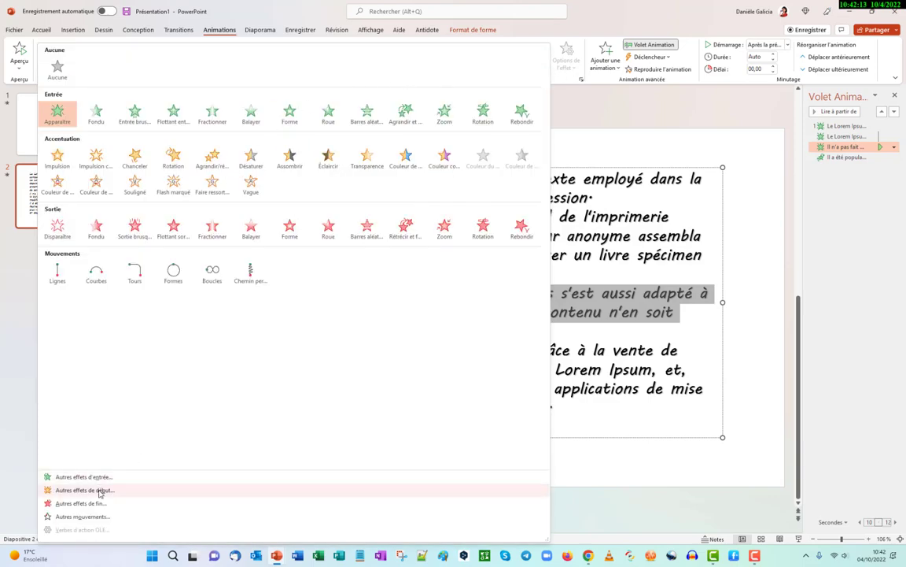
pyautogui.click(83, 476)
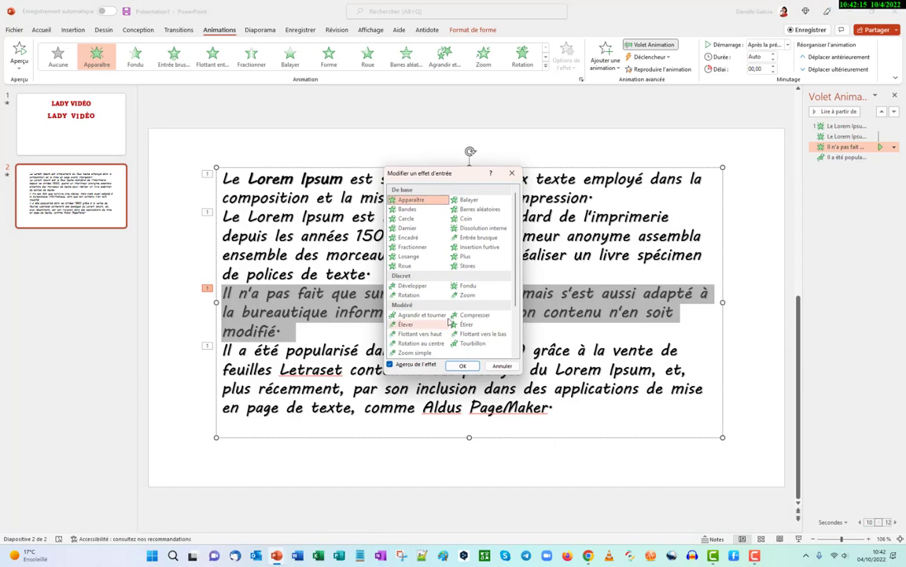
pyautogui.scroll(-2, 424, 282)
pyautogui.scroll(-1, 424, 282)
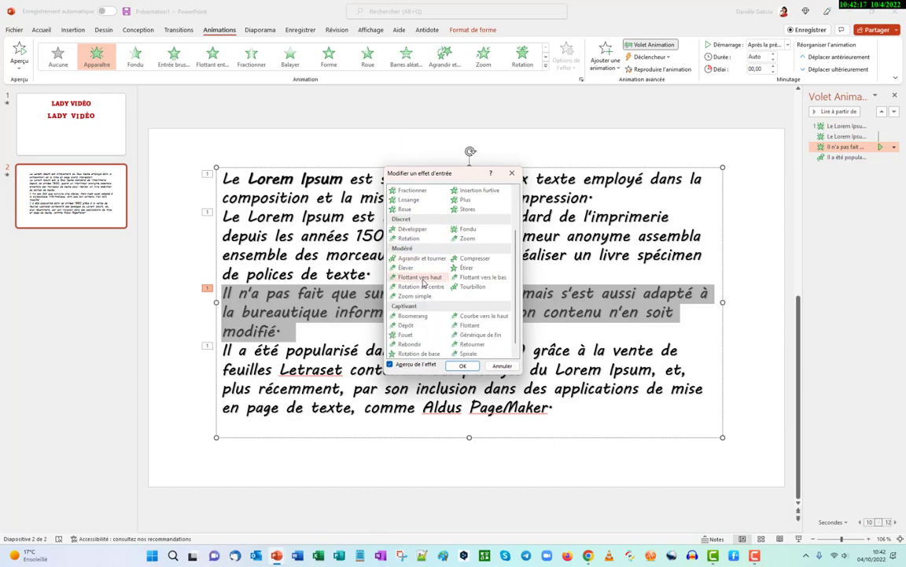
pyautogui.scroll(-1, 424, 282)
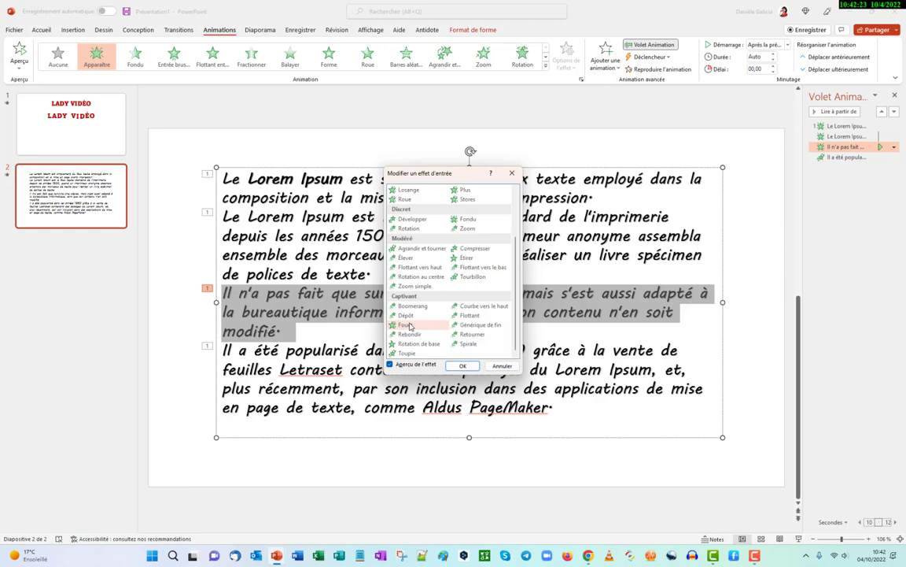
pyautogui.click(408, 326)
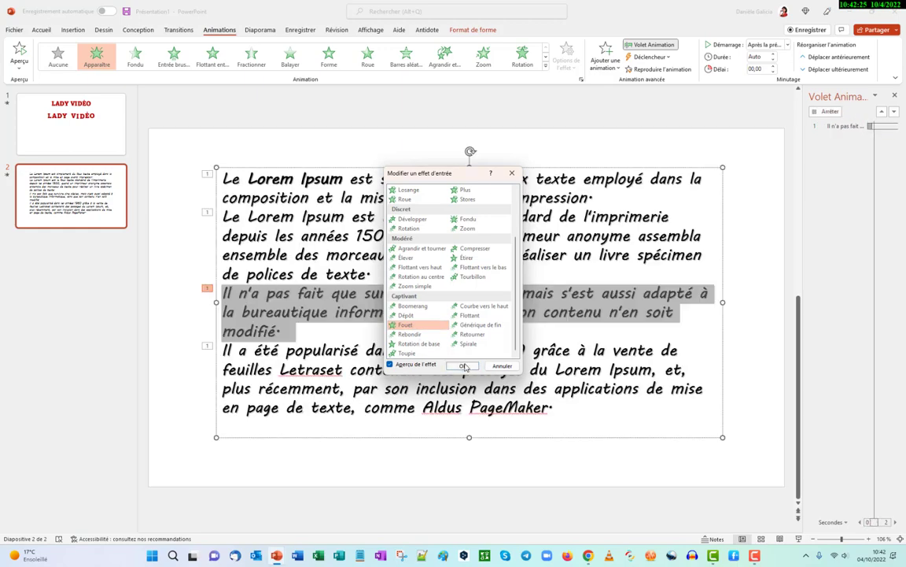
pyautogui.press('Return')
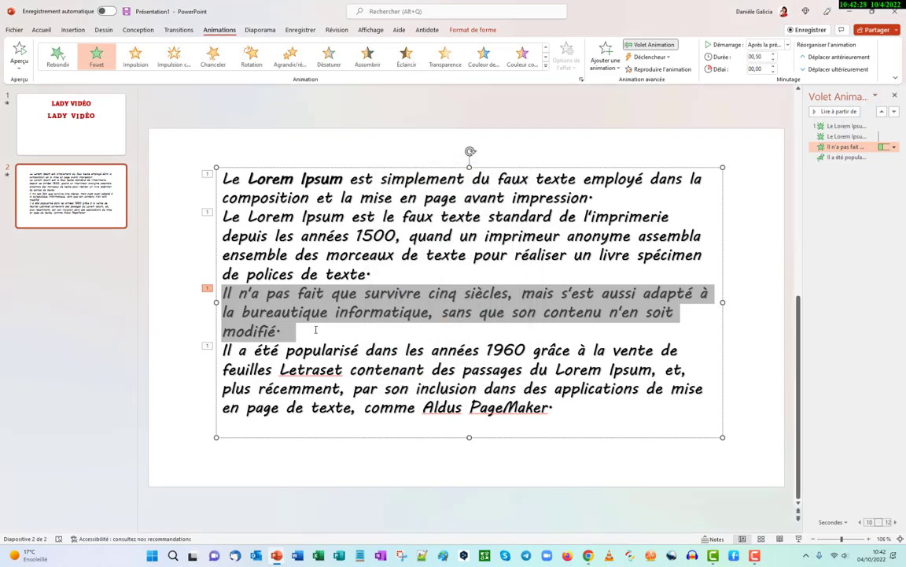
# - Review the Fouet effect options and preview the slide's animations
pyautogui.click(894, 147)
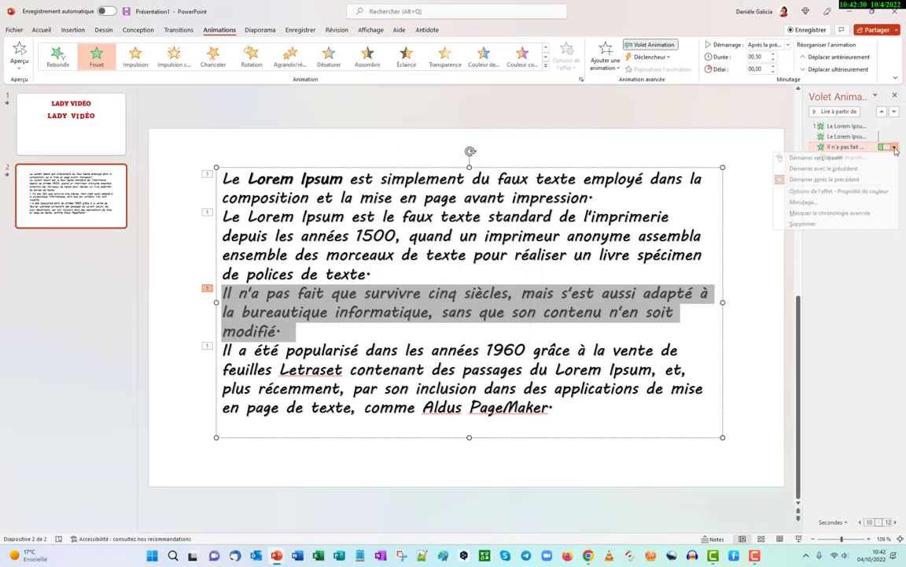
pyautogui.click(842, 192)
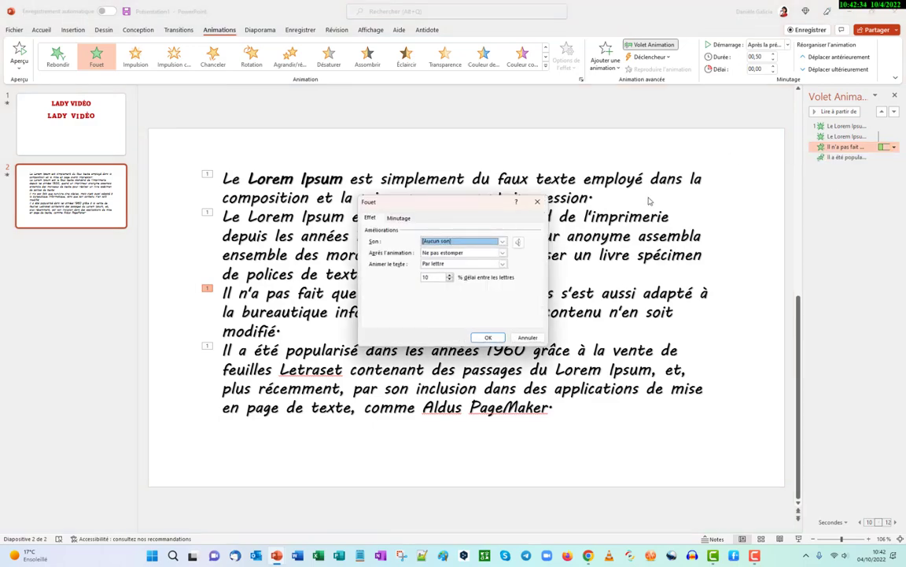
pyautogui.click(487, 337)
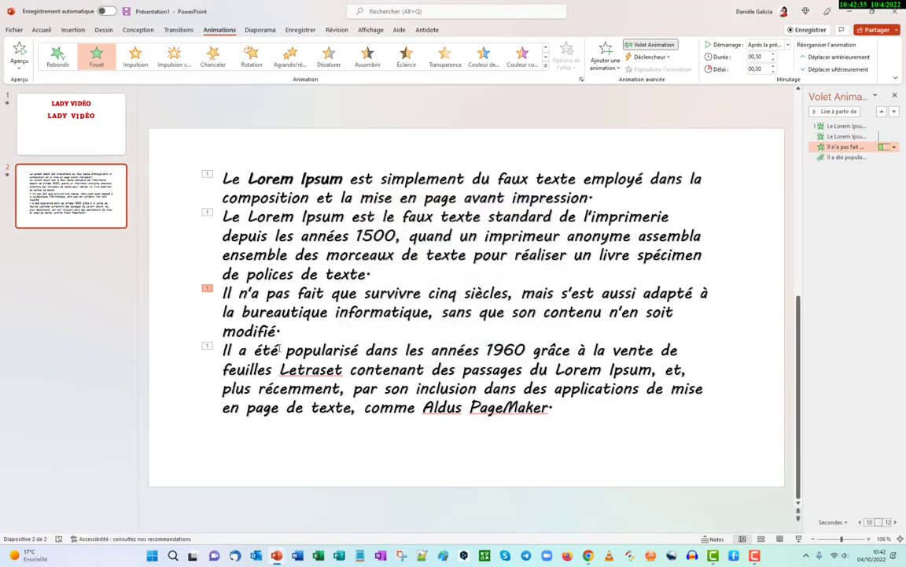
pyautogui.click(7, 176)
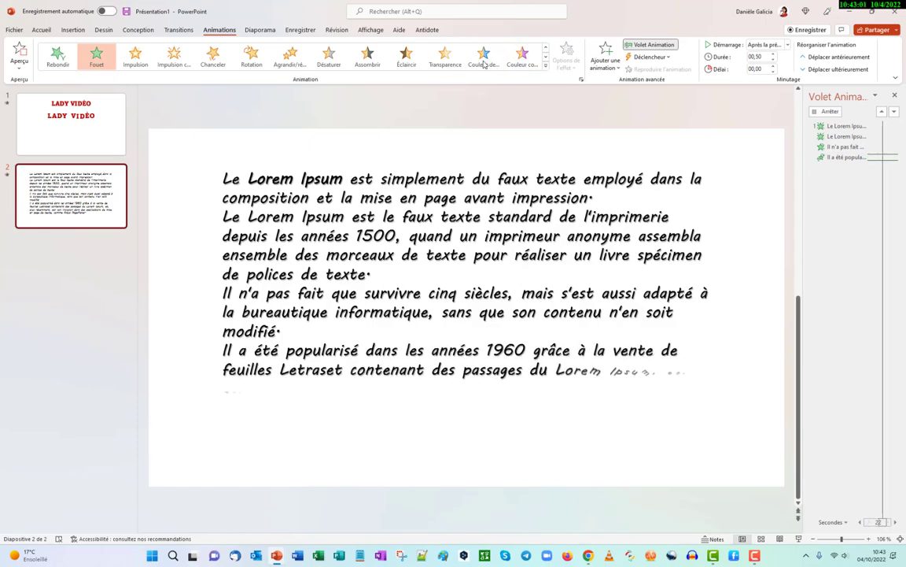
# - Replace the third paragraph's Fouet entrance with Rebondir, lasting 02,00 seconds
pyautogui.click(545, 66)
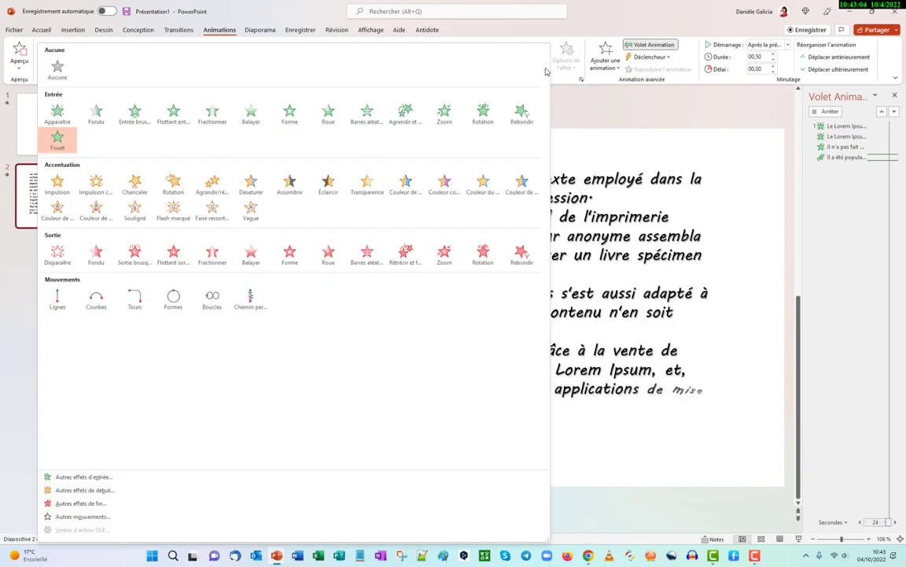
pyautogui.click(65, 477)
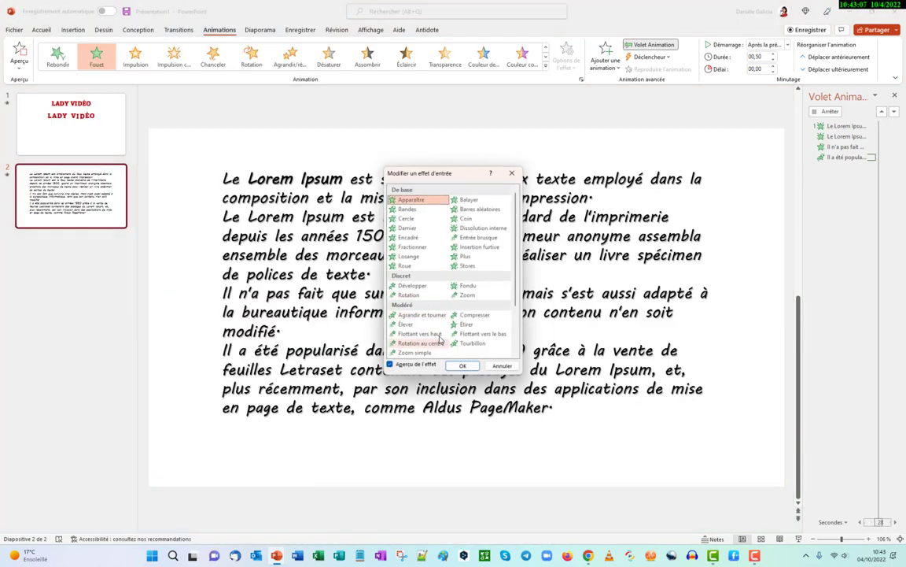
pyautogui.scroll(-3, 440, 338)
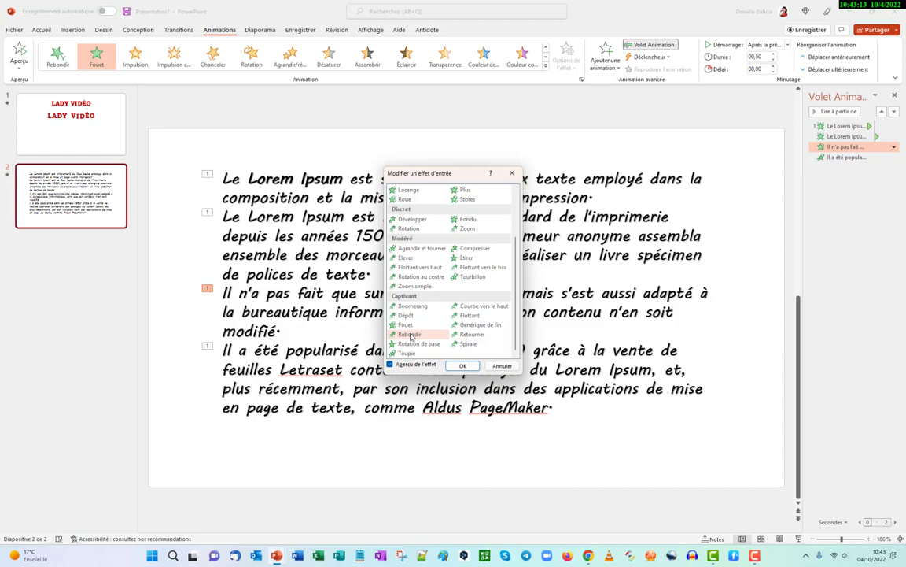
pyautogui.doubleClick(410, 335)
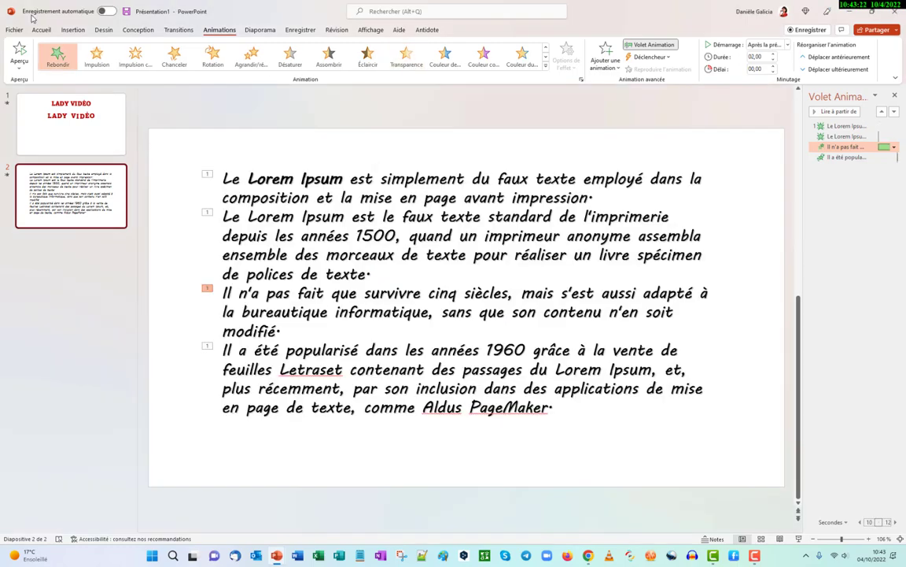
pyautogui.click(42, 30)
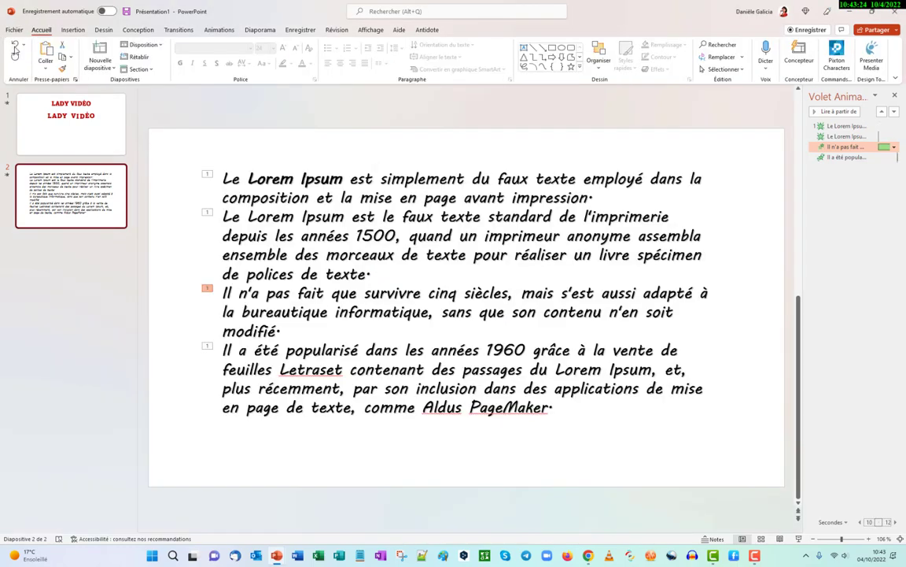
pyautogui.click(447, 287)
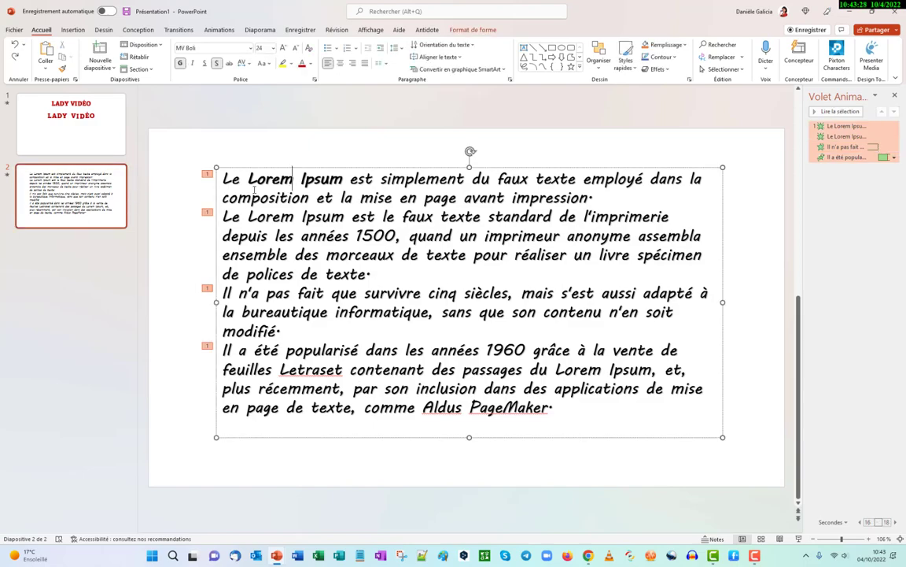